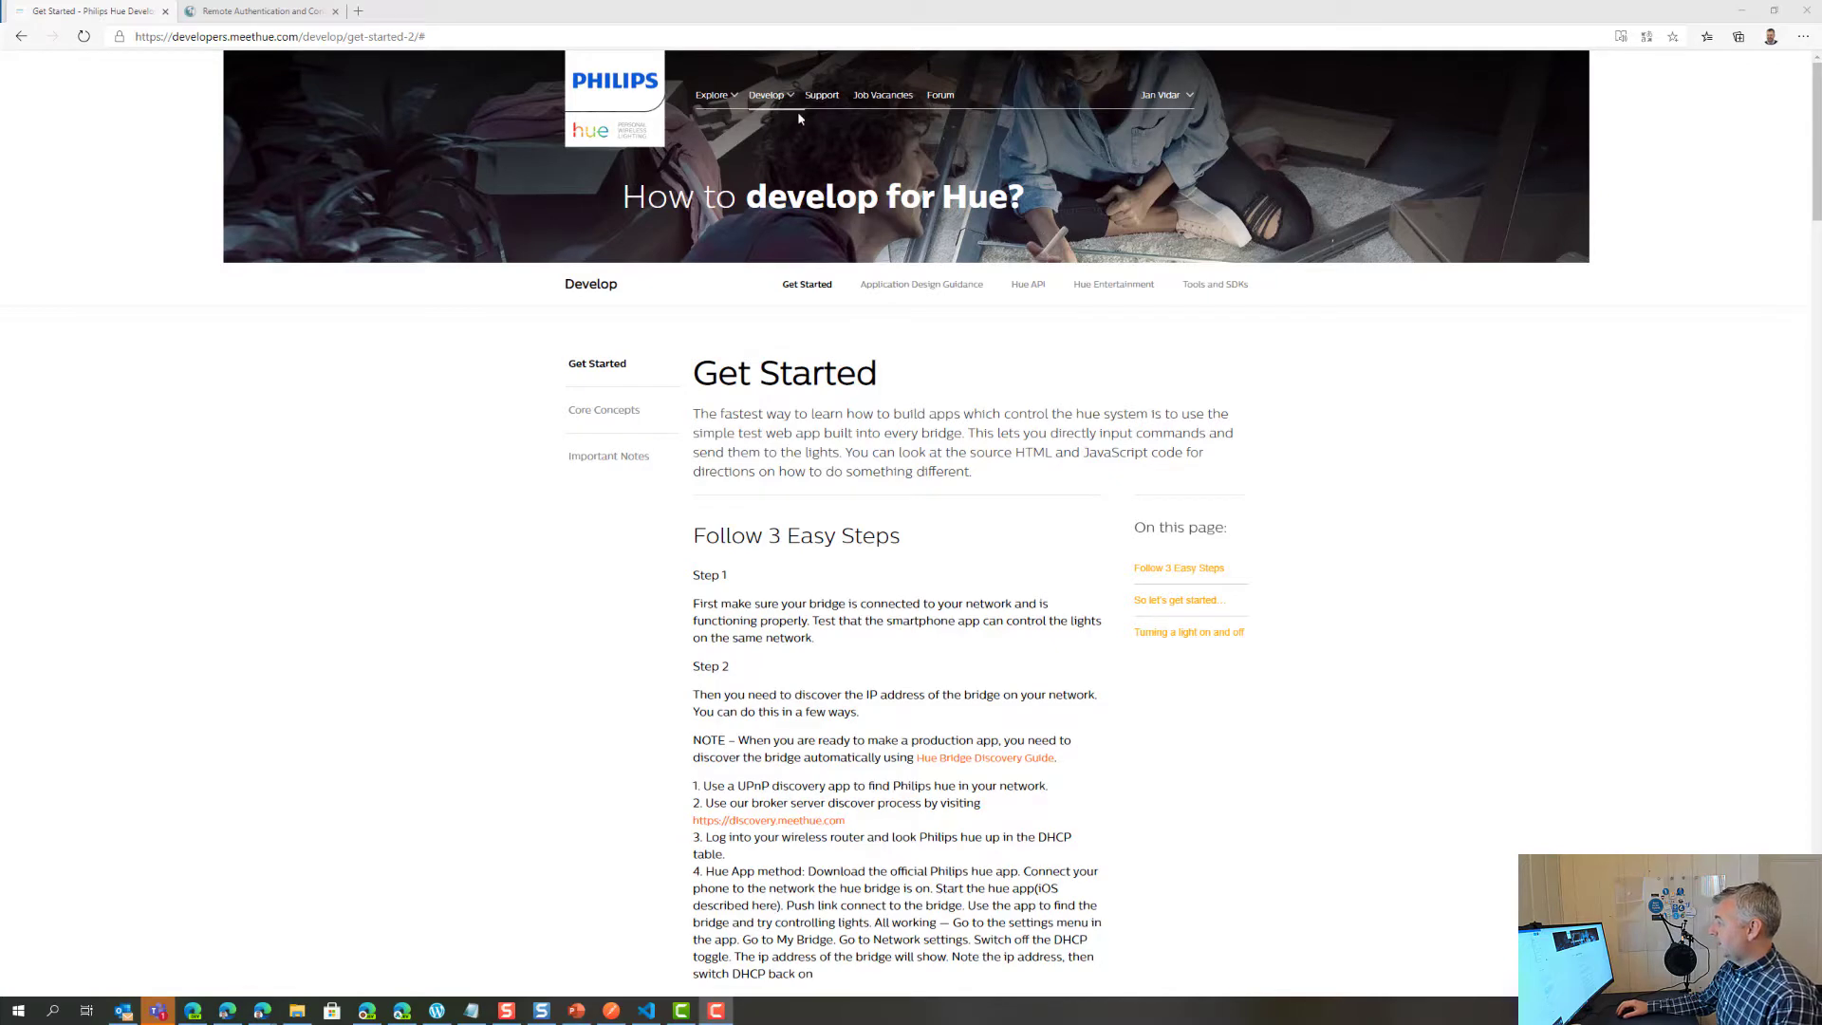
Open the Hue API documentation from the Develop menu
mouse_move(797, 111)
click(814, 163)
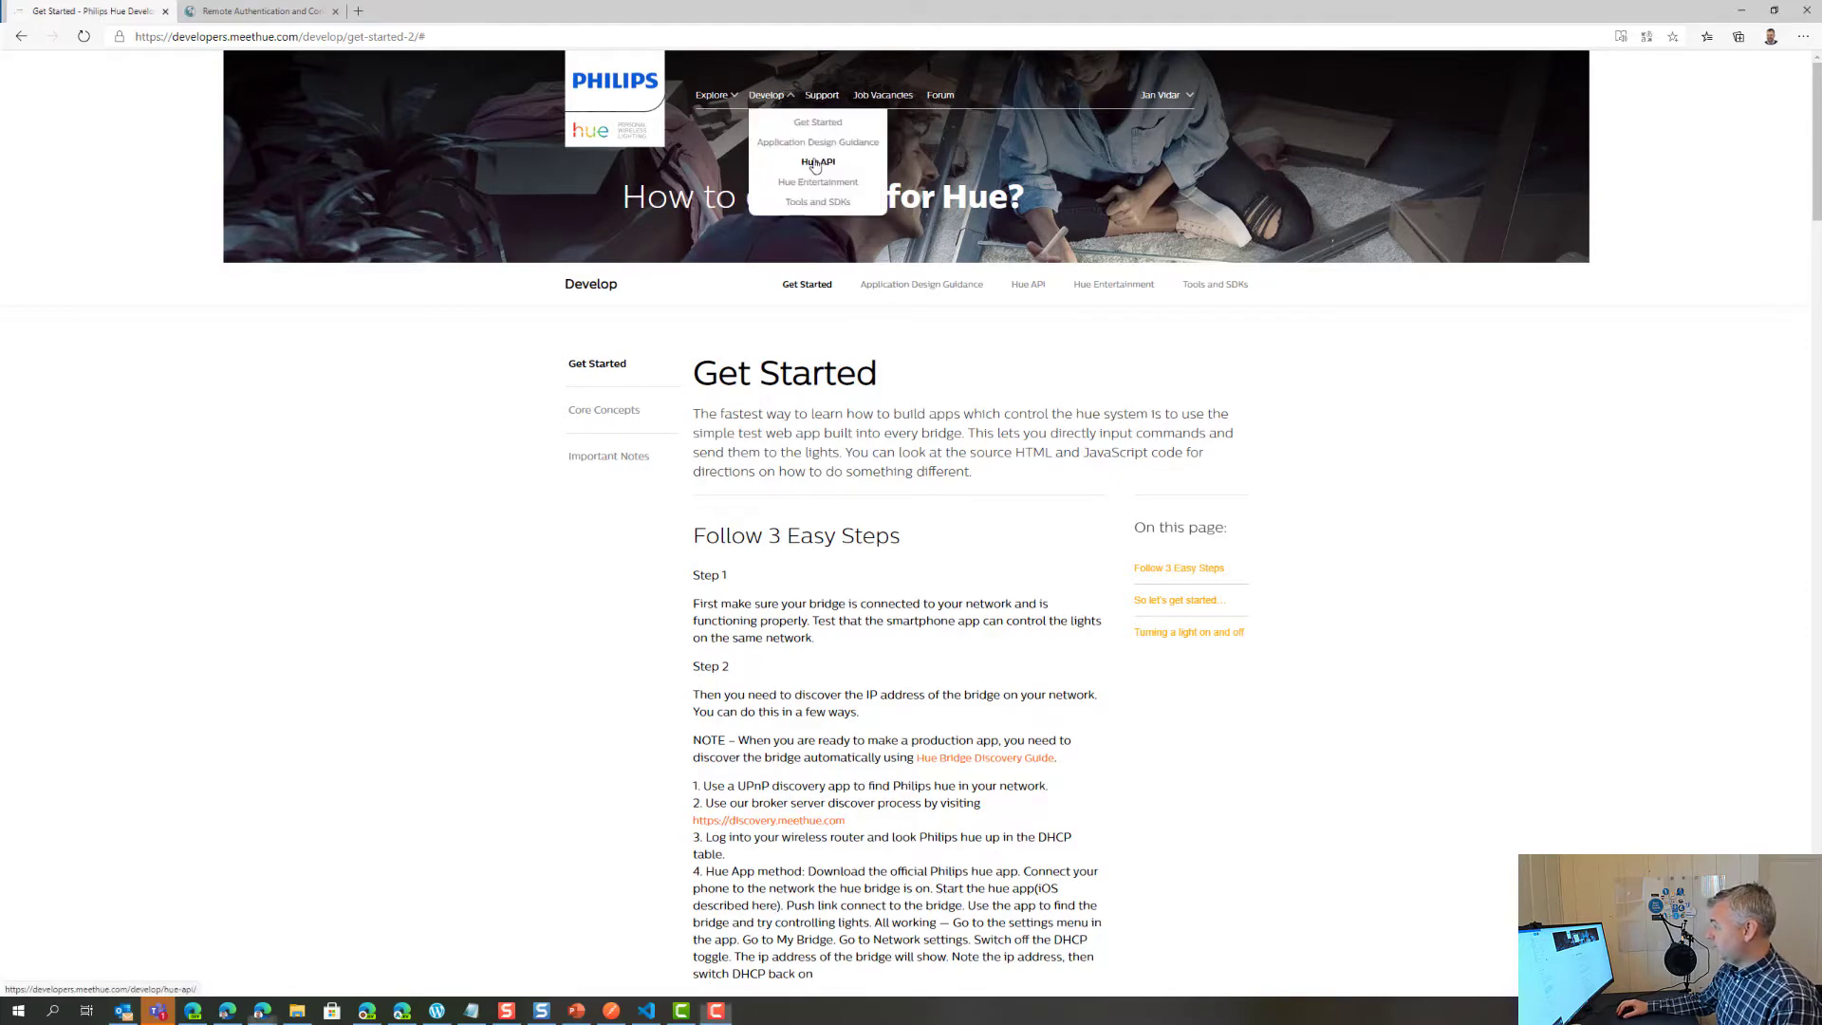
click(814, 162)
scroll(1030, 410, down, 1)
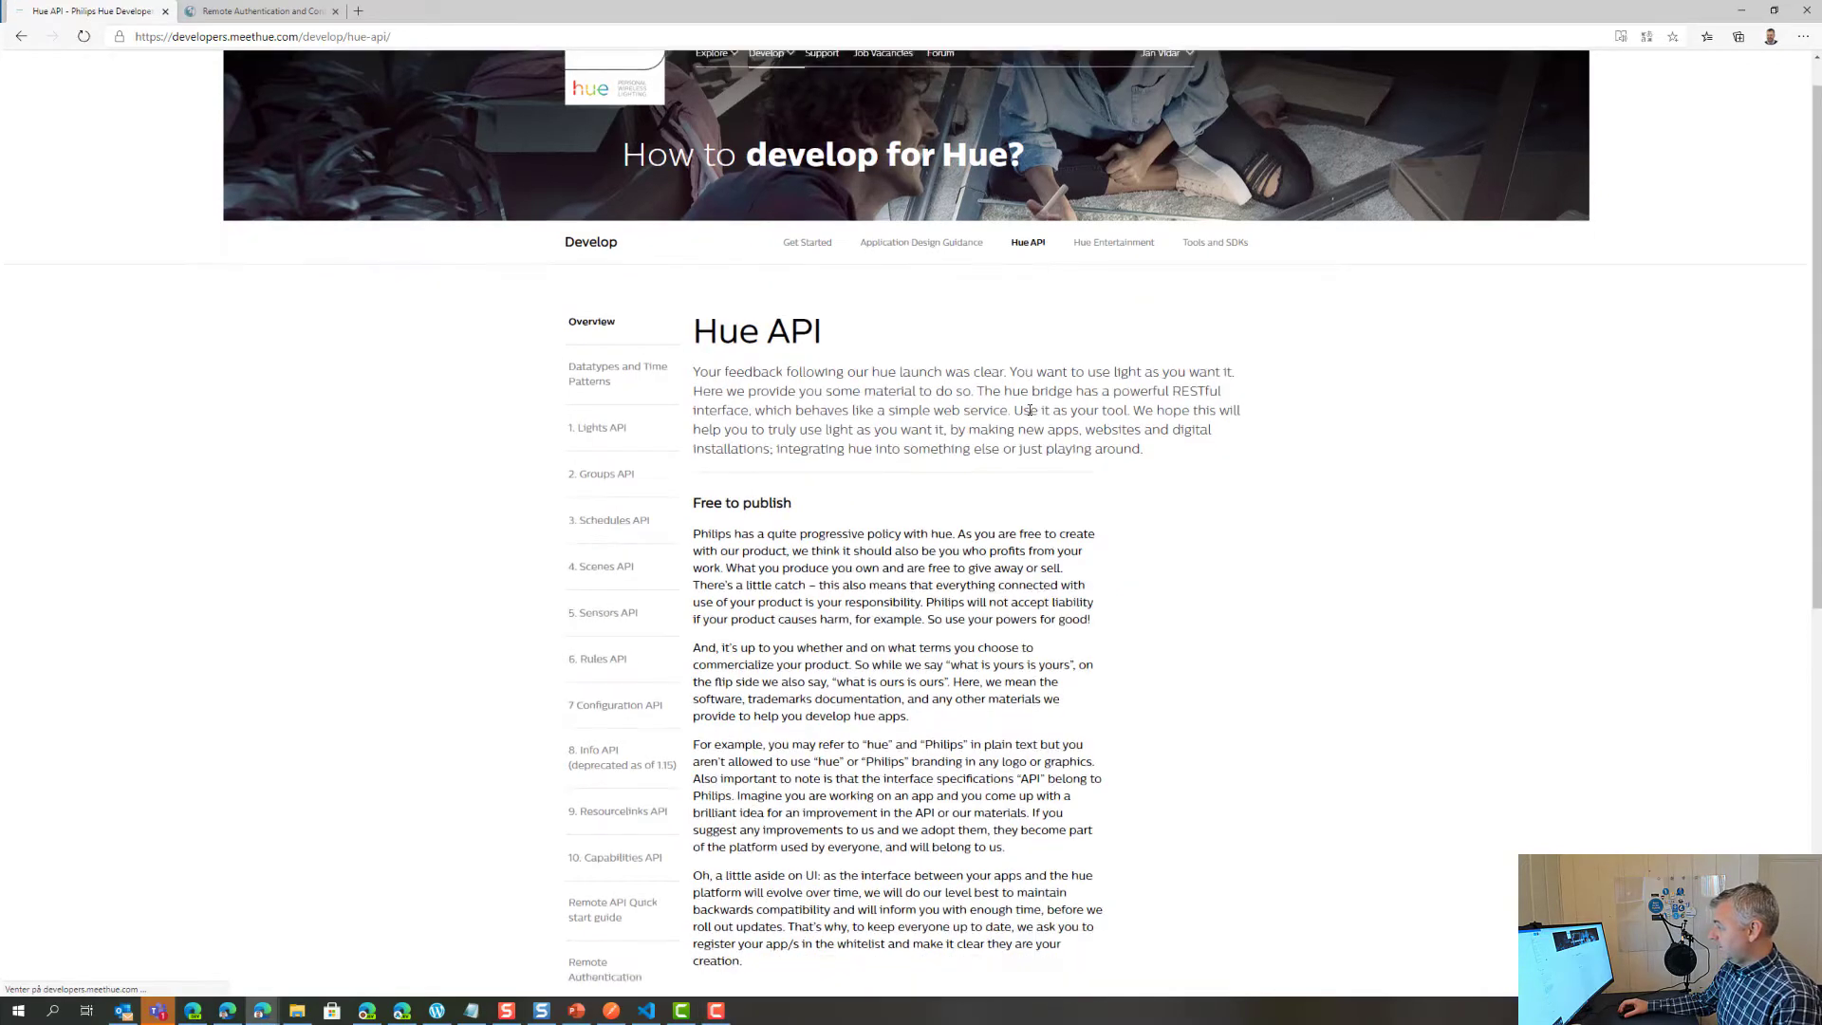
scroll(660, 669, down, 3)
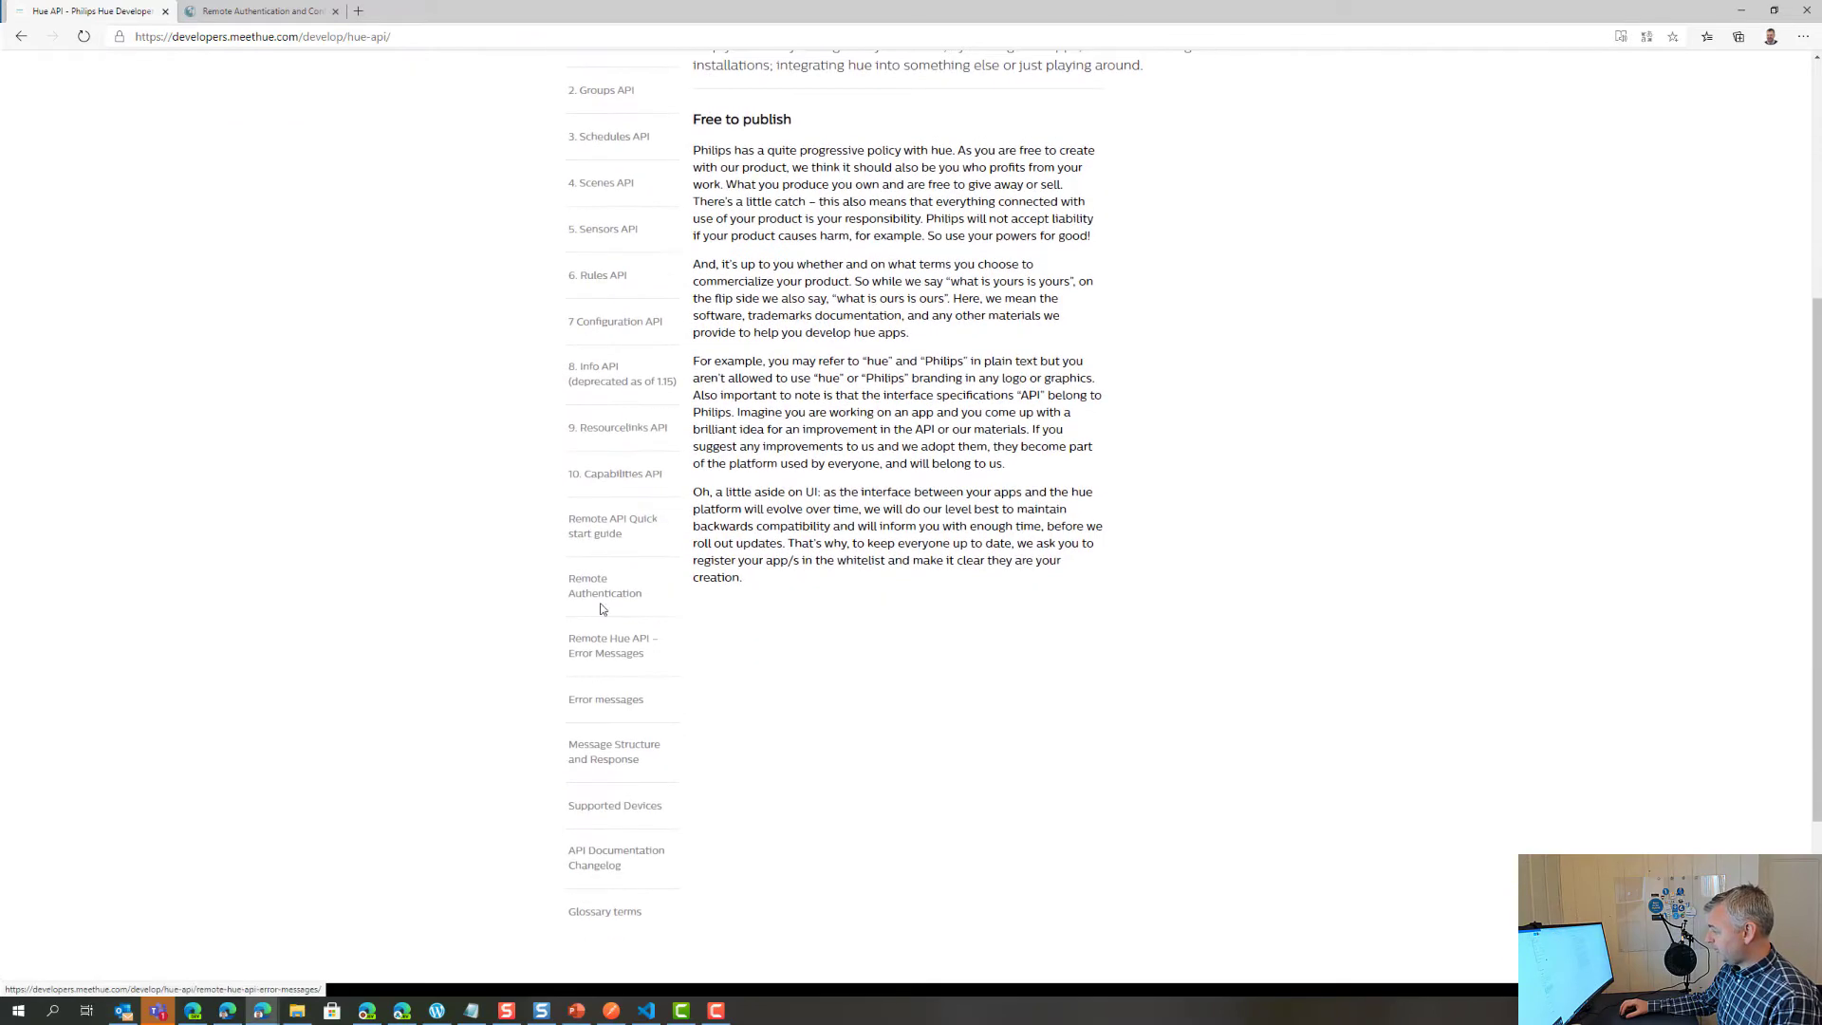
Open Remote Authentication and scroll through its authorization query parameters
click(602, 590)
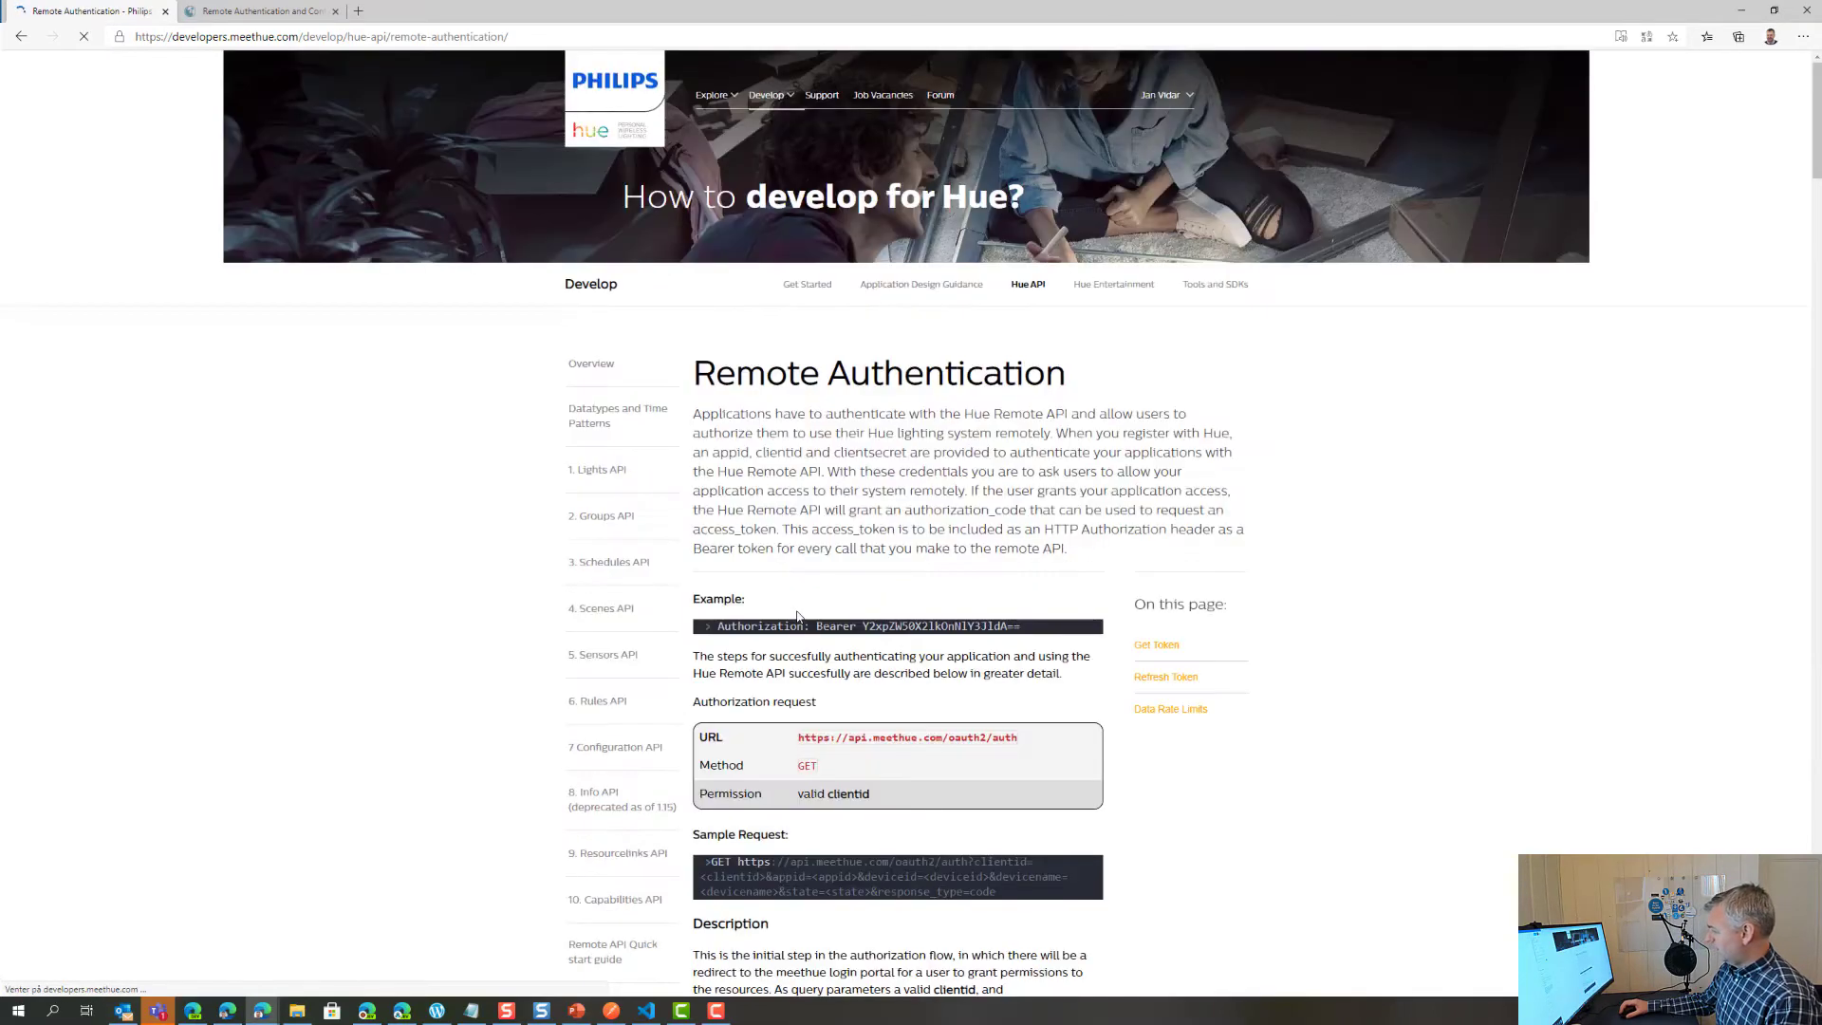
scroll(944, 427, down, 5)
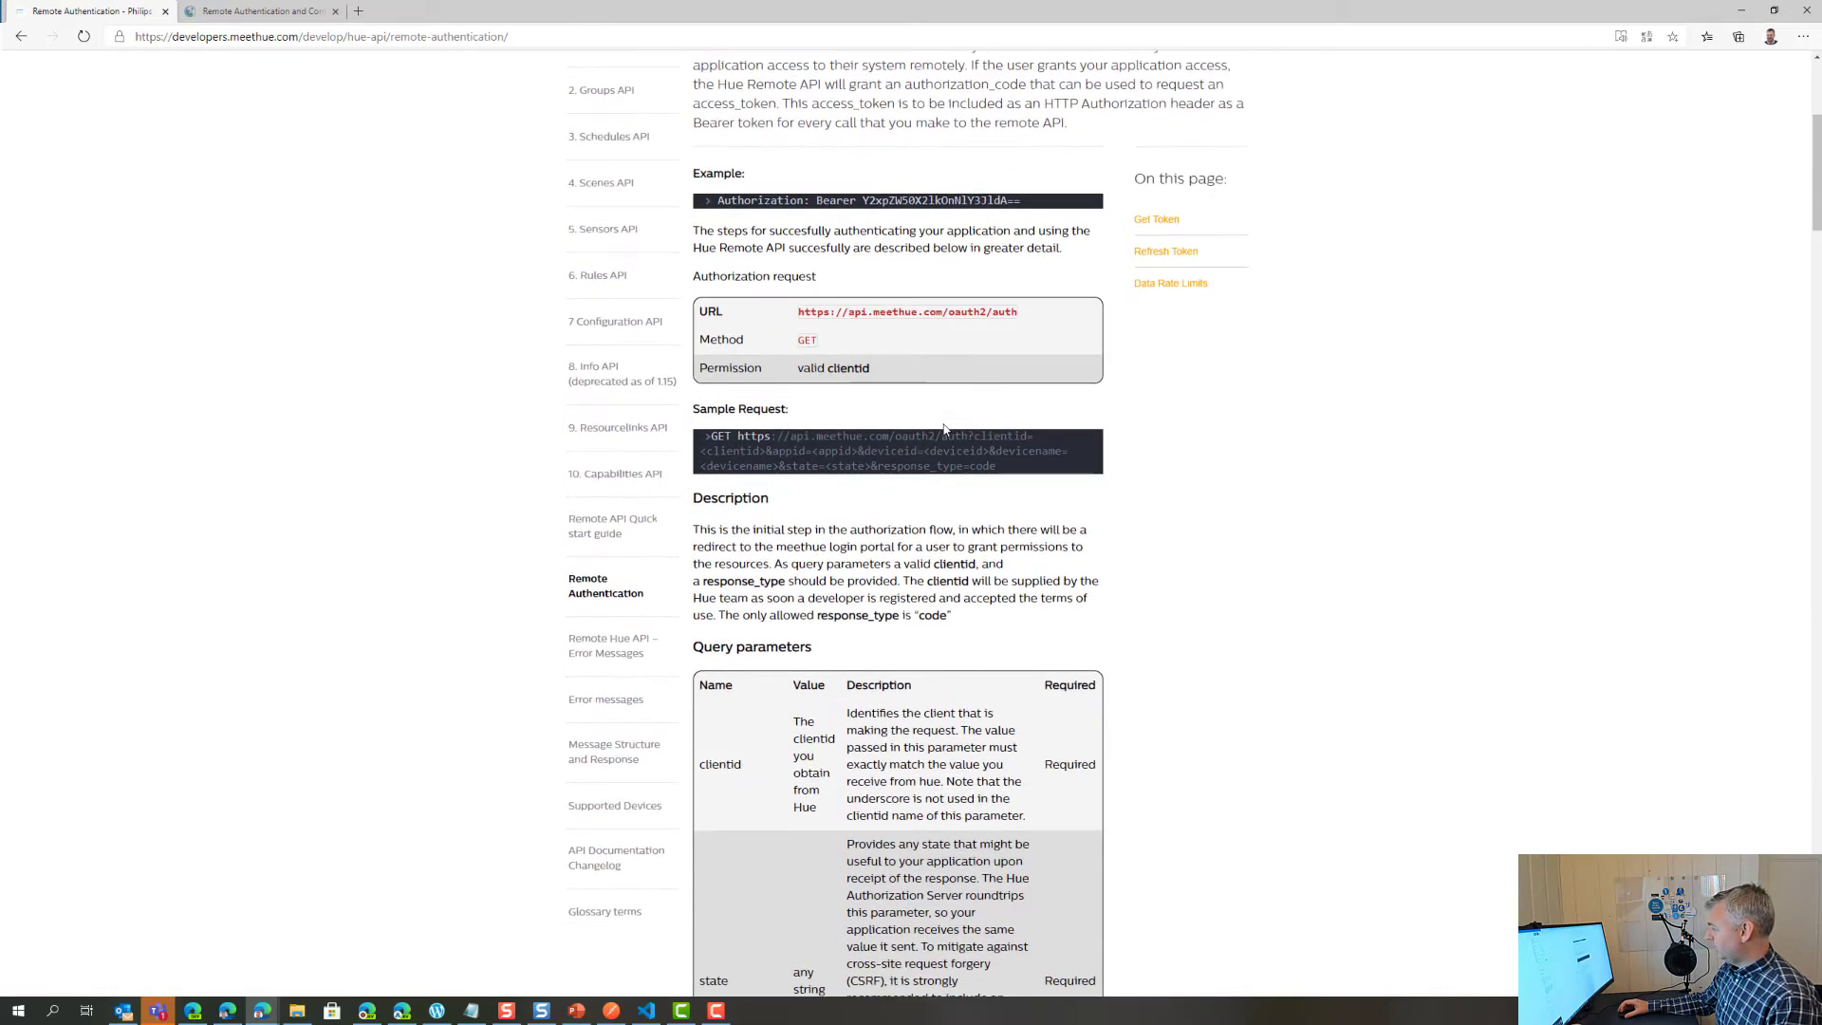
scroll(944, 428, down, 9)
scroll(945, 424, up, 5)
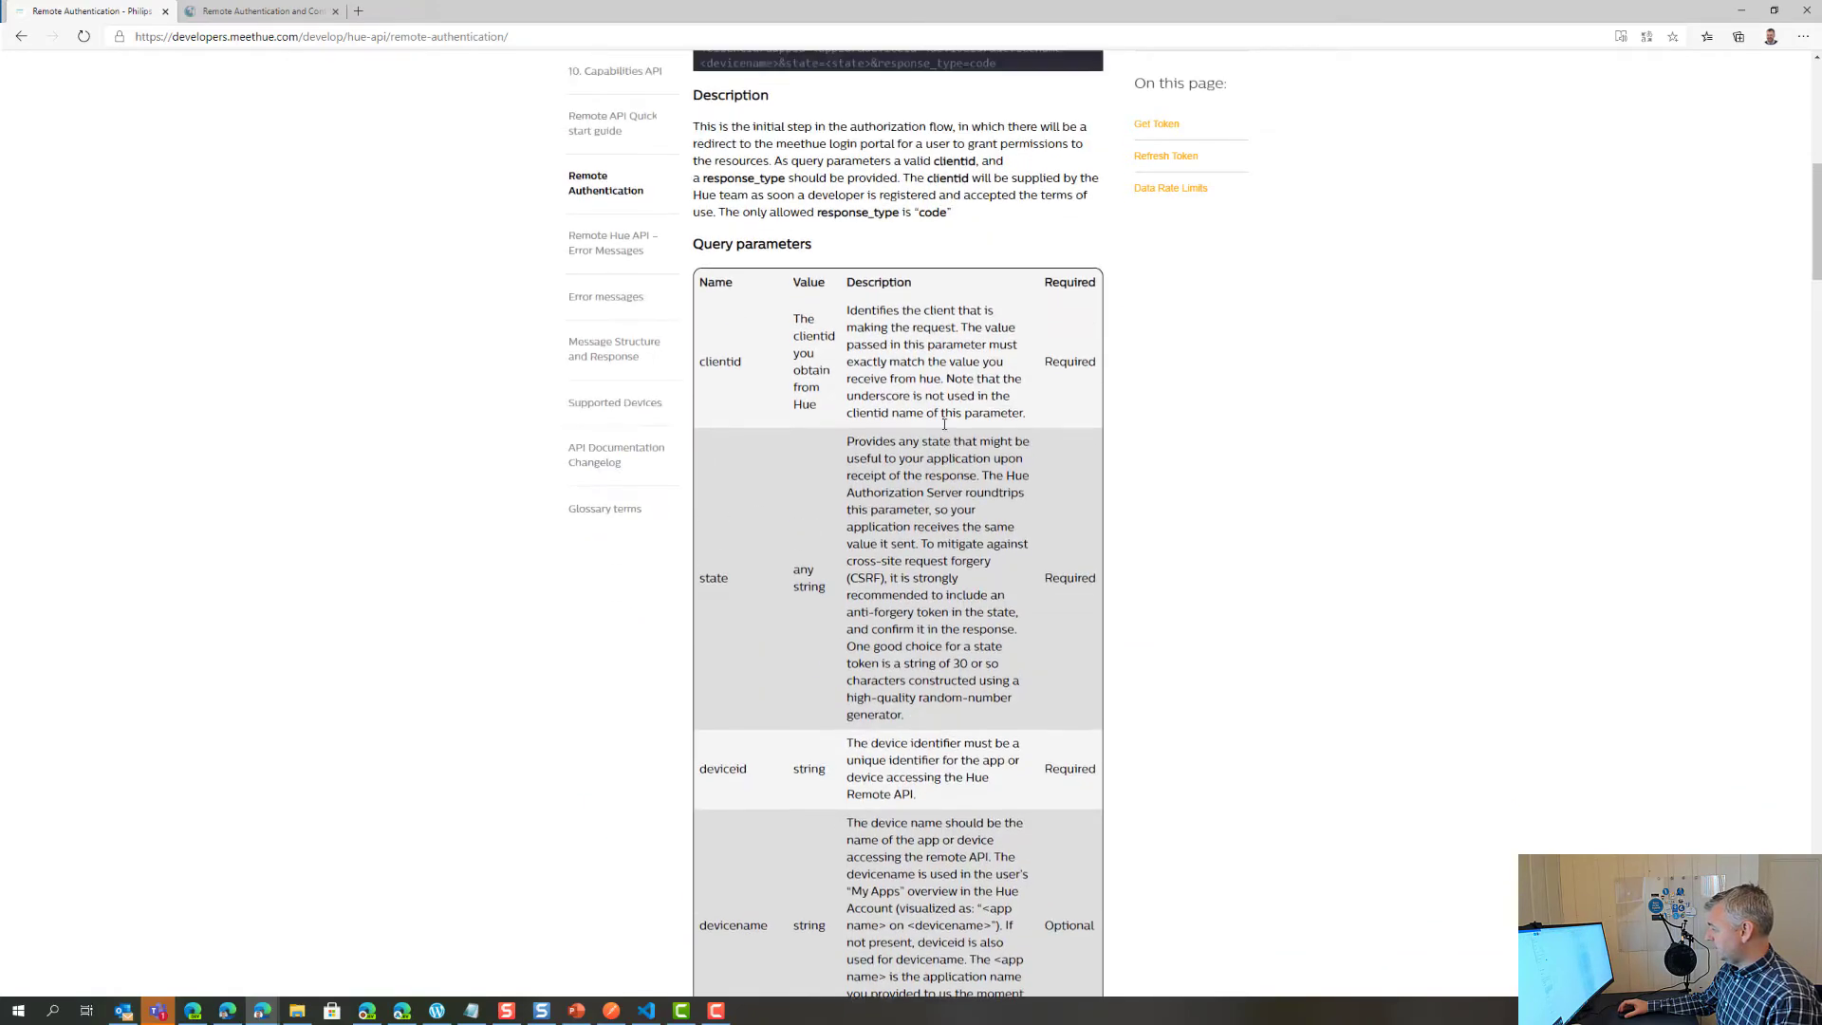
scroll(945, 424, up, 10)
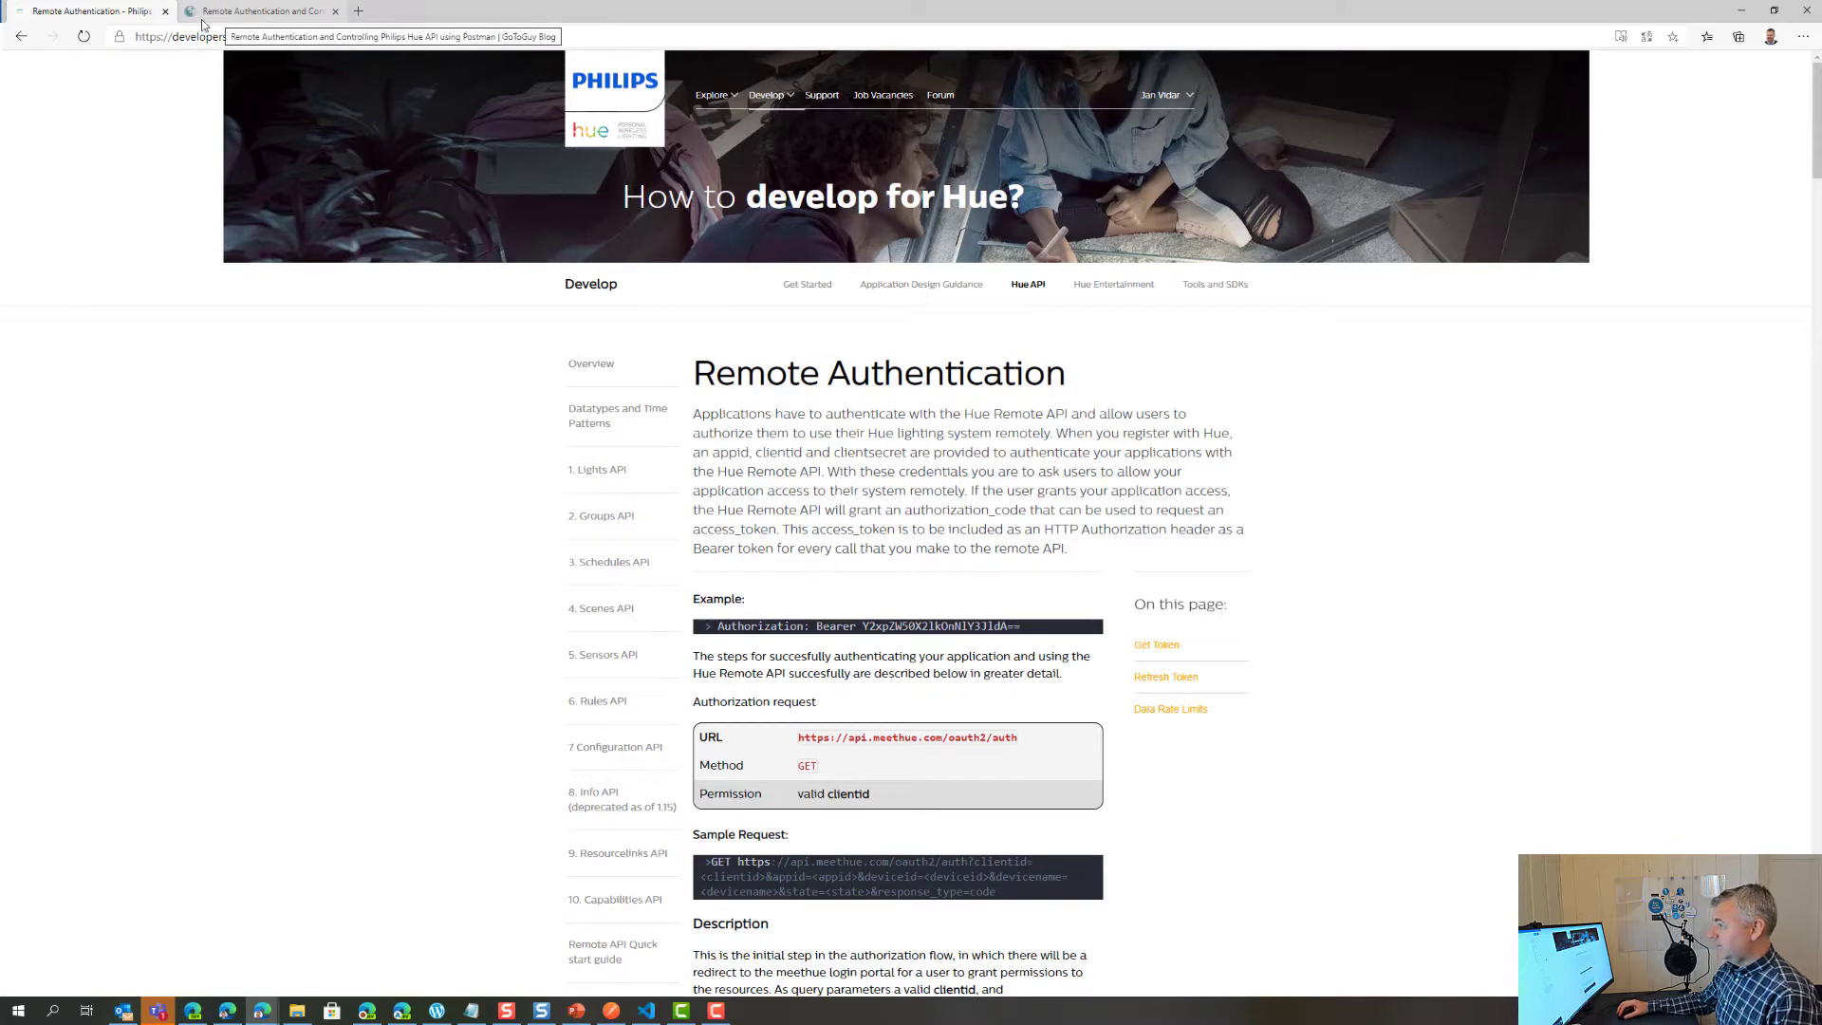
Read through the GoToGuy post on Hue remote authentication with Postman, then return to its top
click(258, 13)
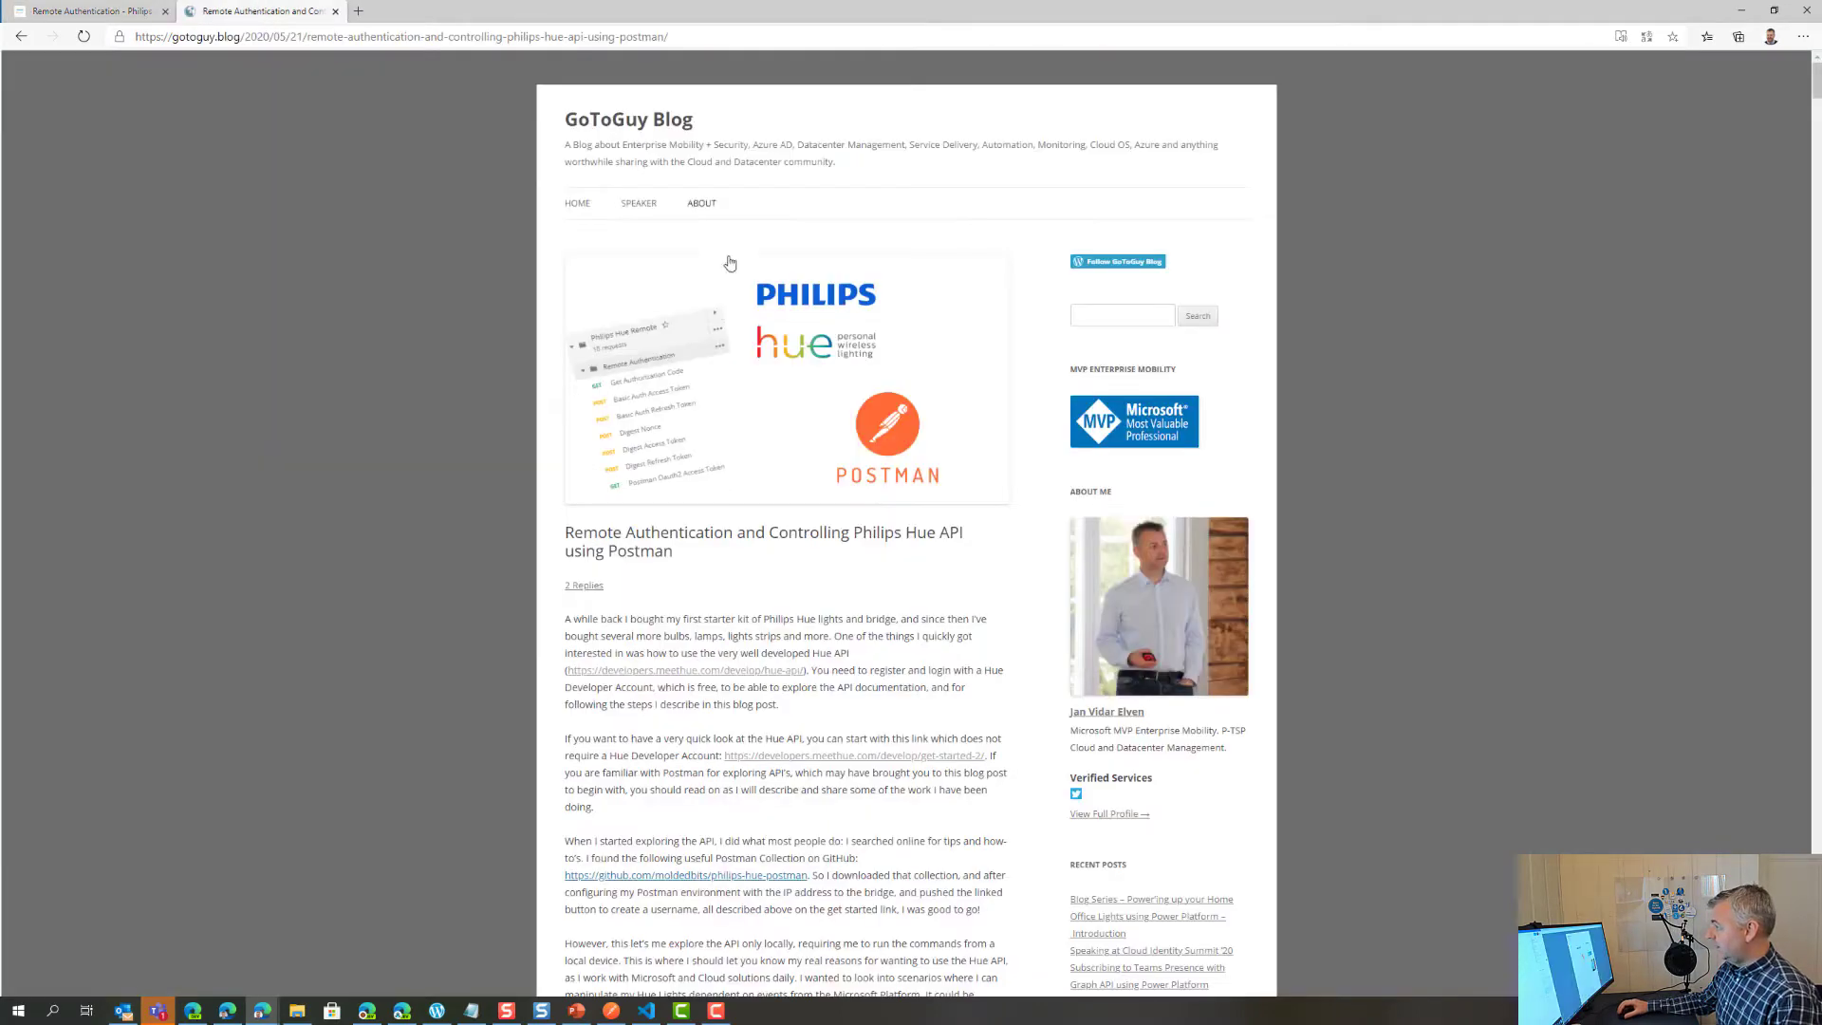
scroll(616, 444, down, 2)
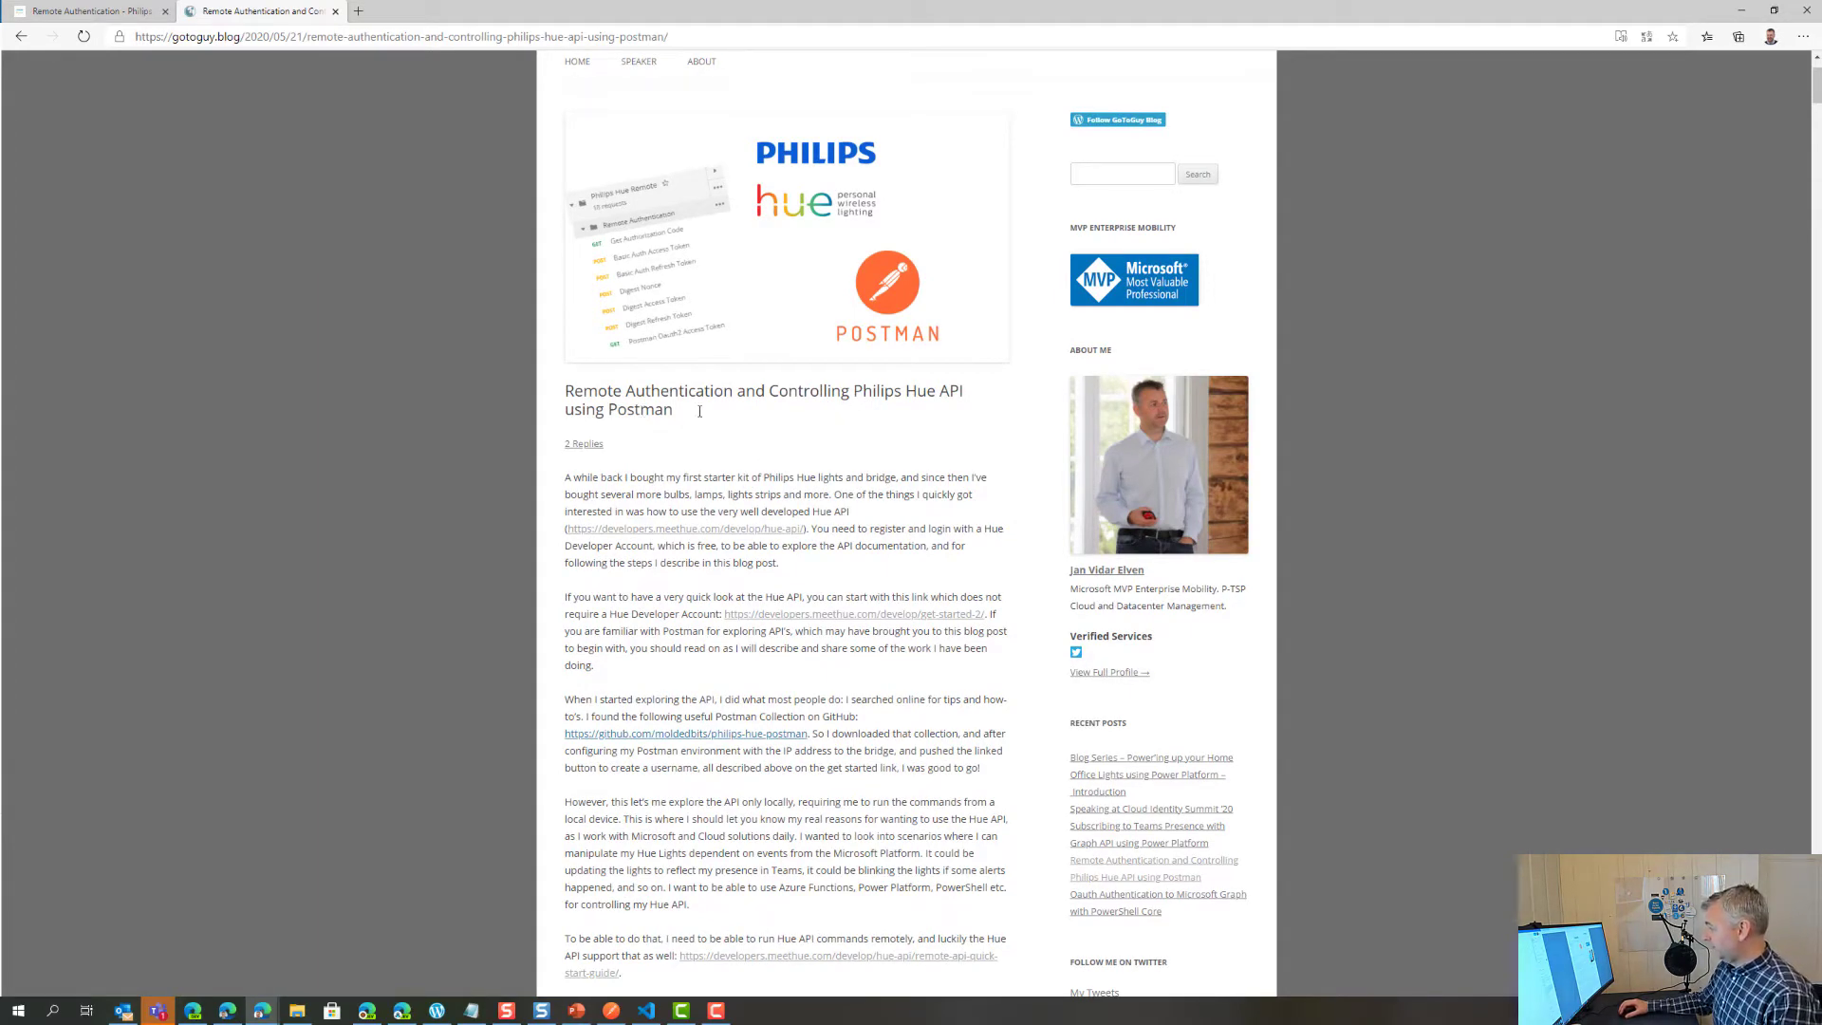
scroll(751, 420, down, 5)
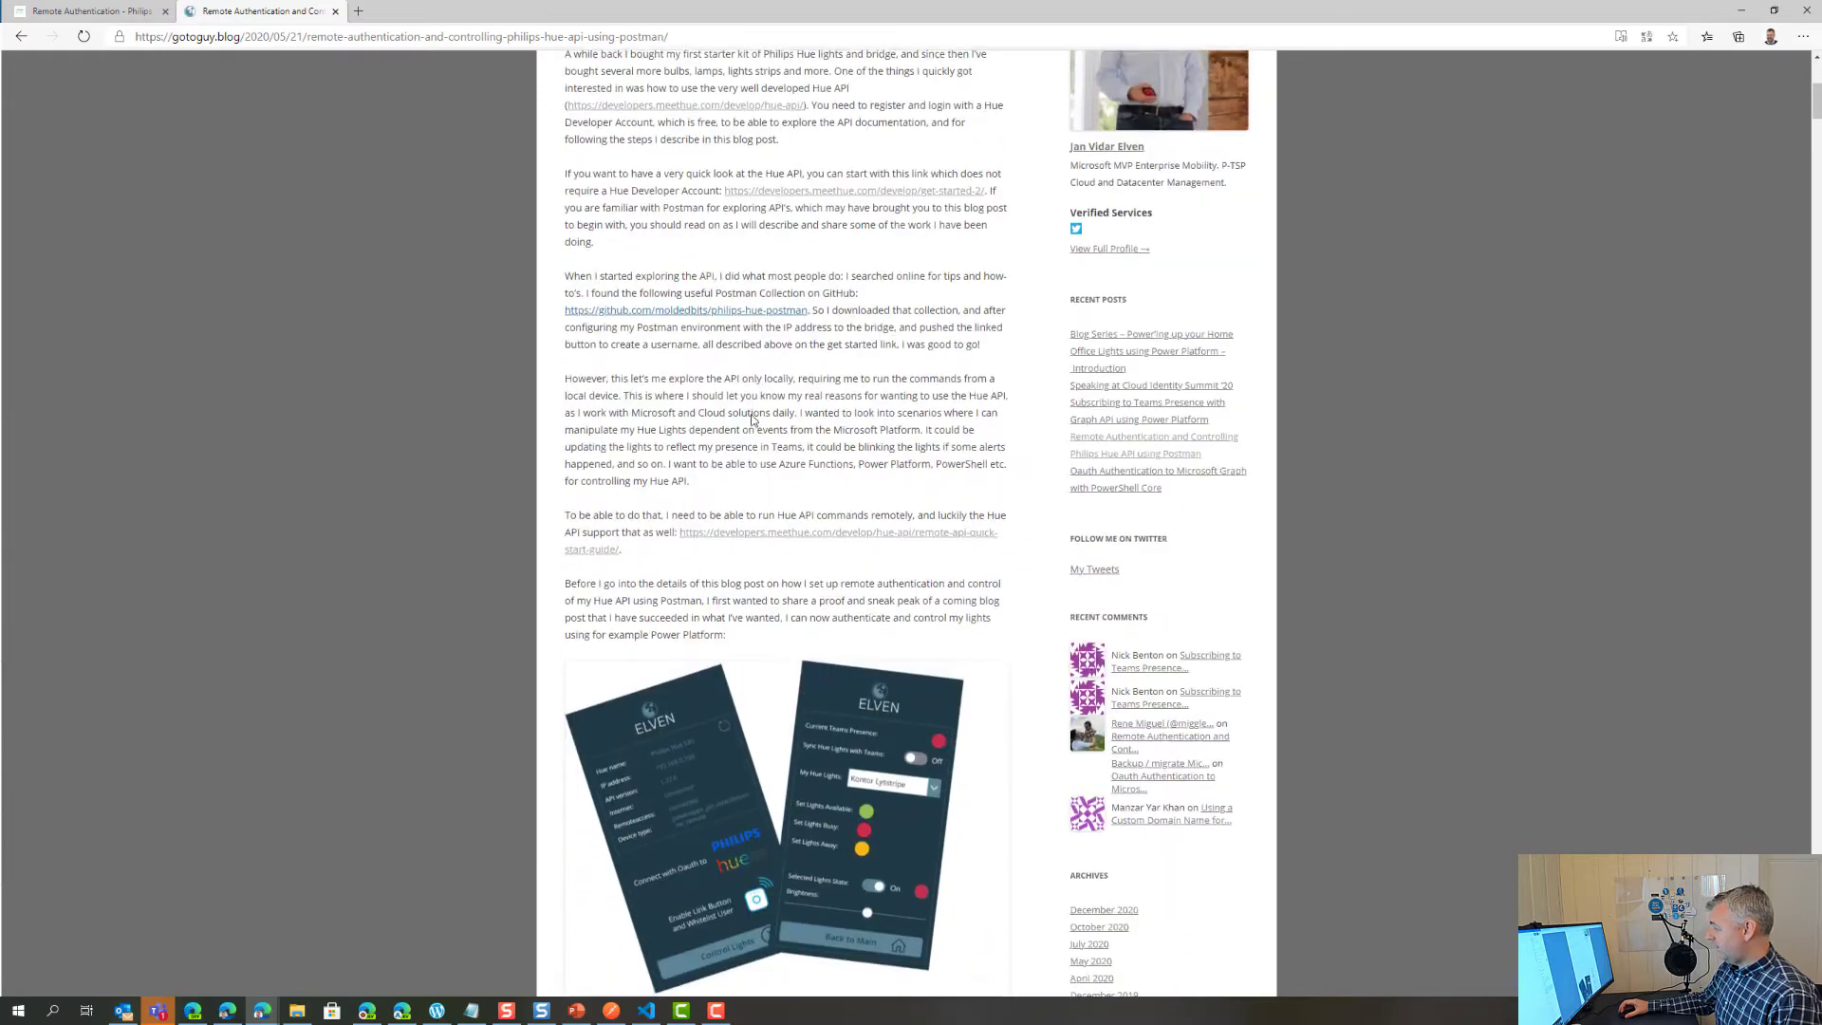
scroll(751, 420, down, 15)
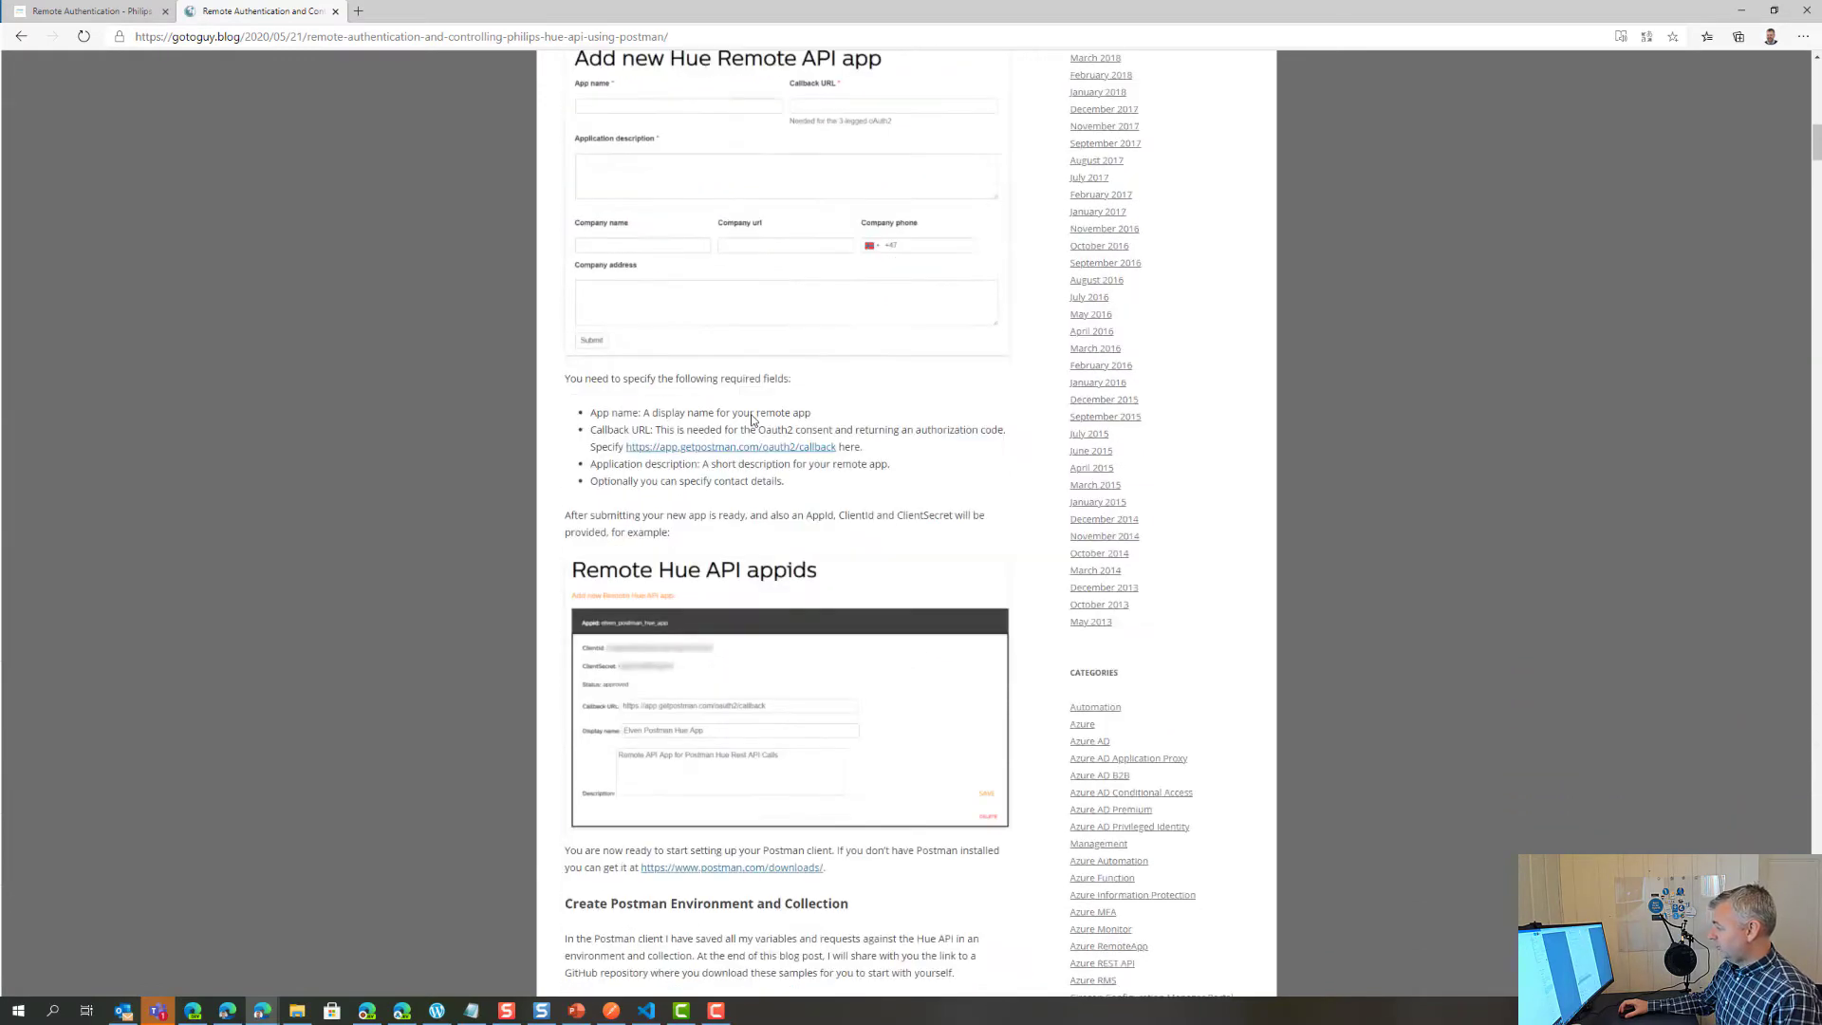
scroll(751, 420, down, 8)
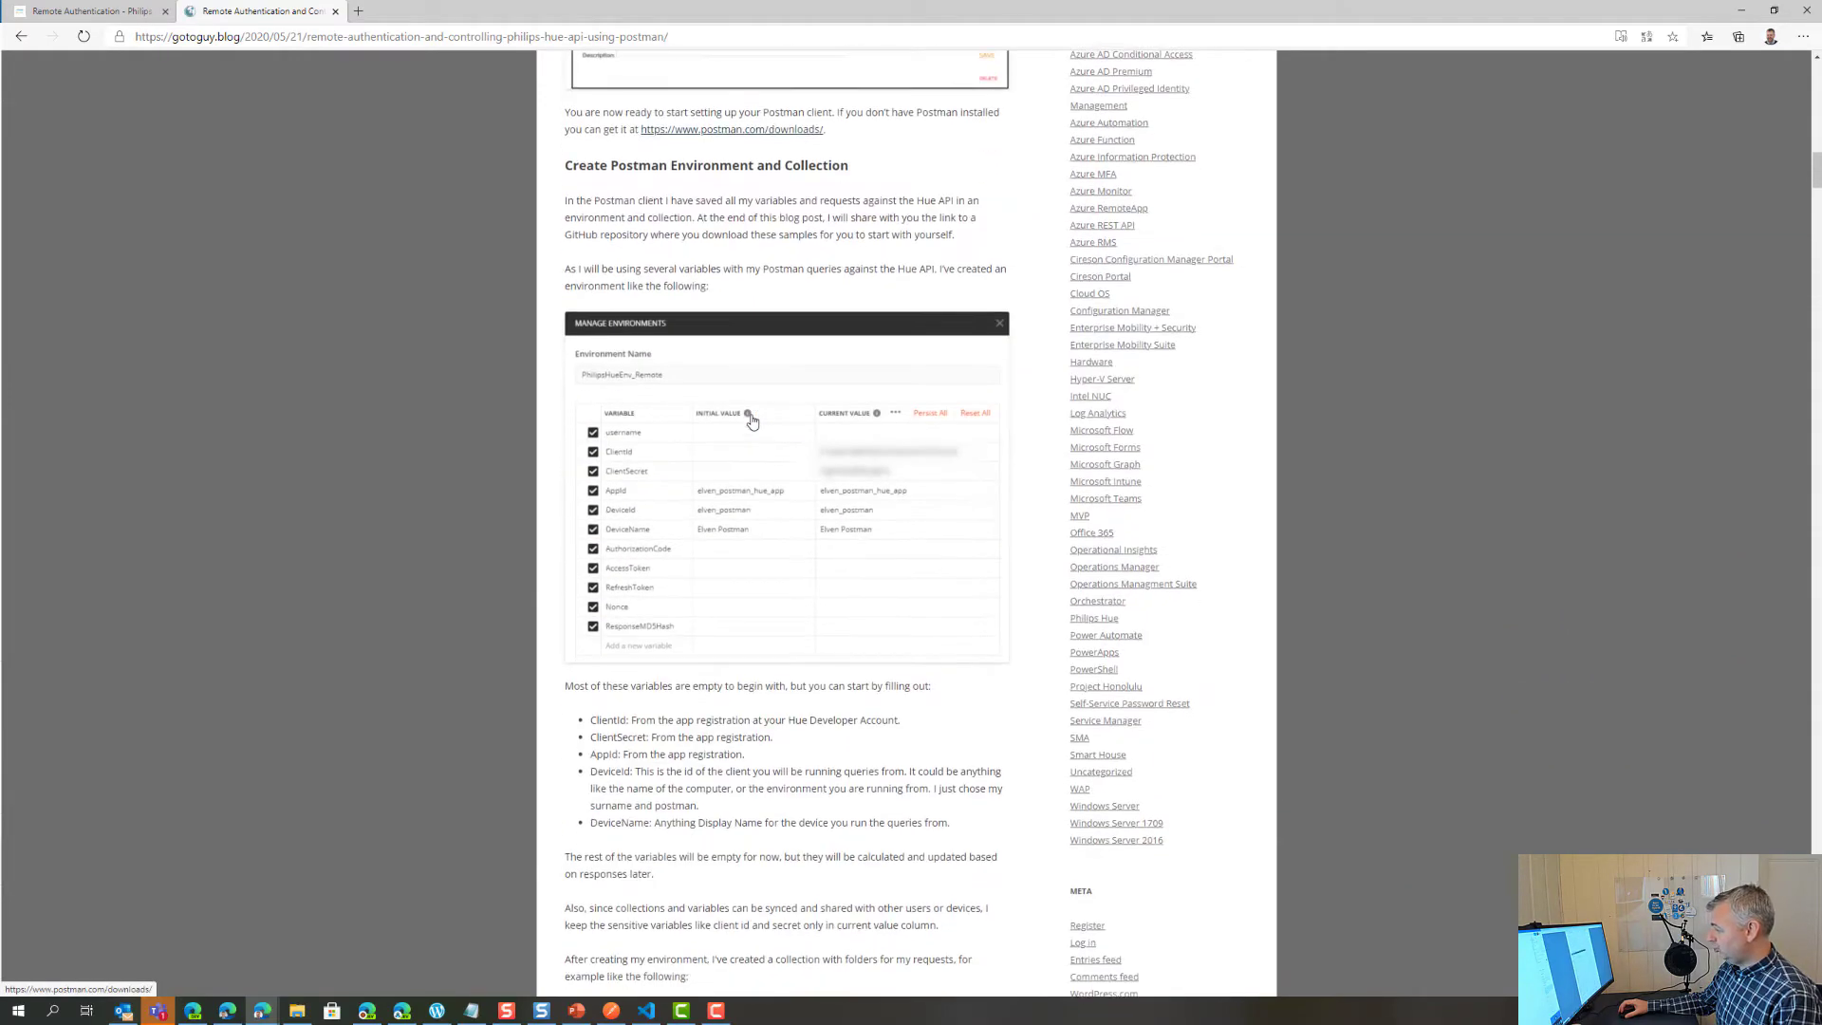
scroll(752, 421, down, 10)
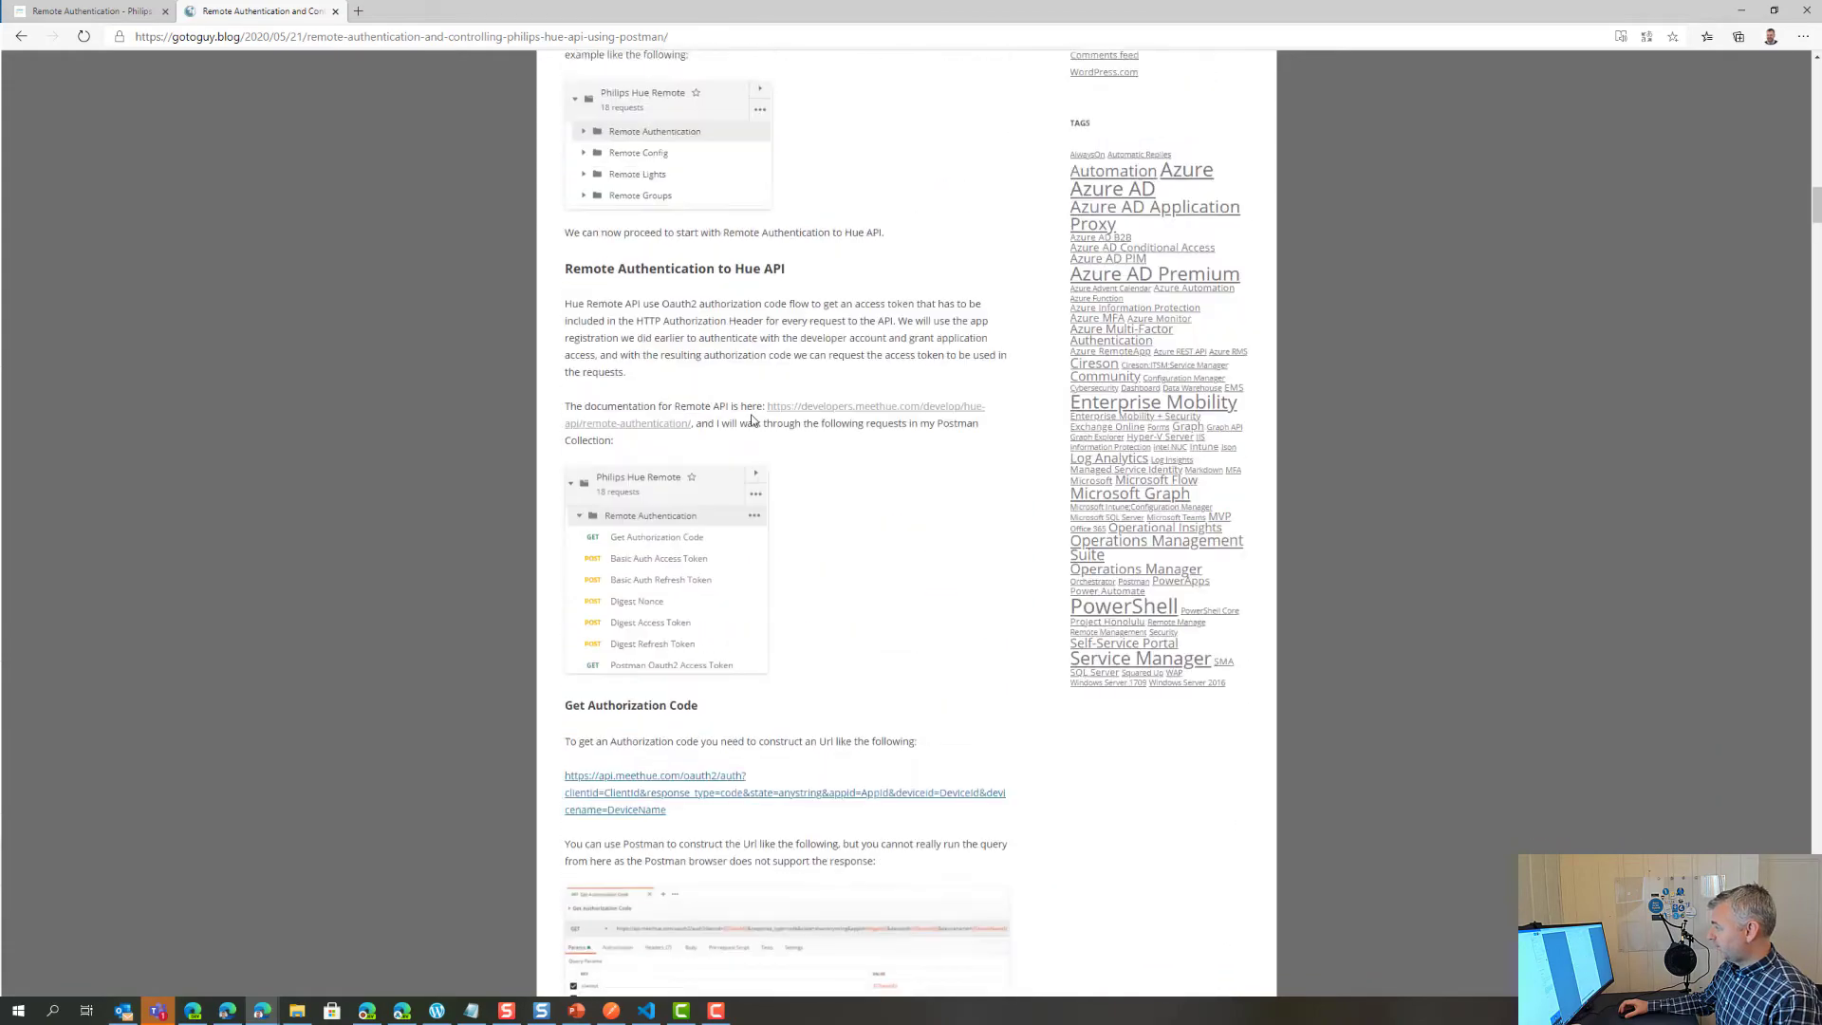
scroll(752, 421, down, 11)
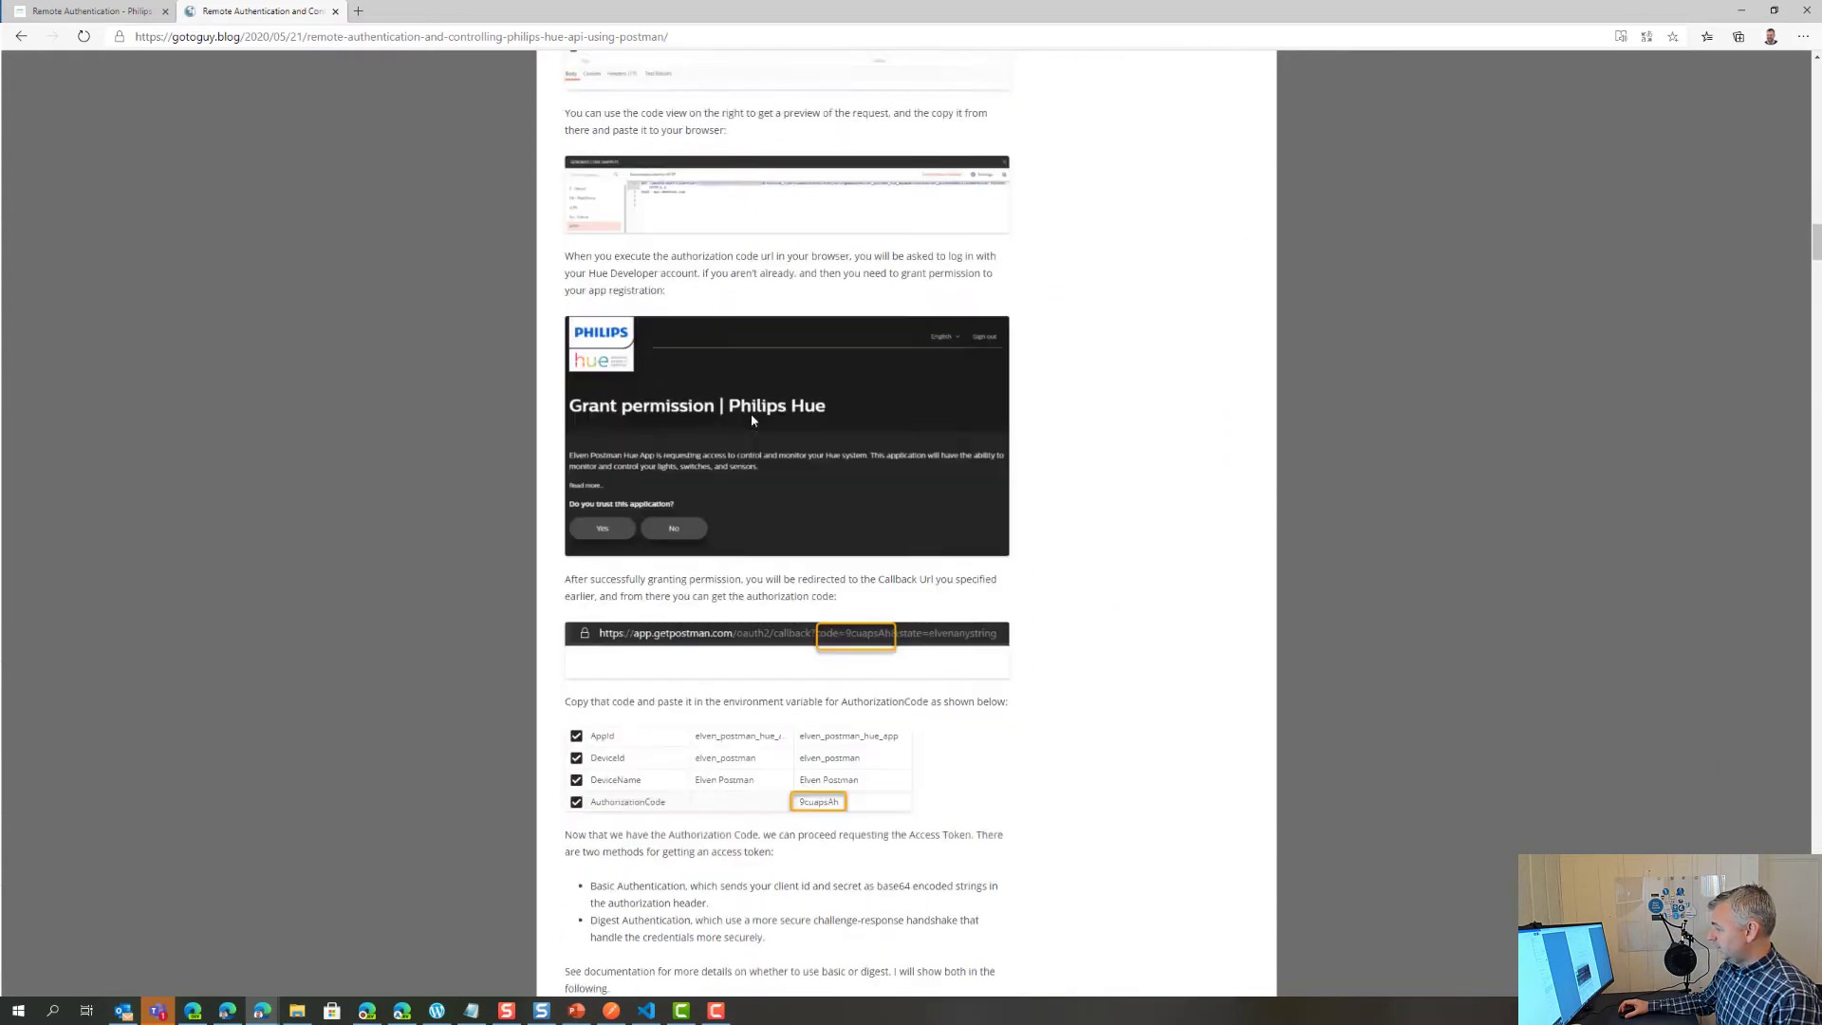
scroll(752, 418, down, 1)
scroll(907, 461, down, 6)
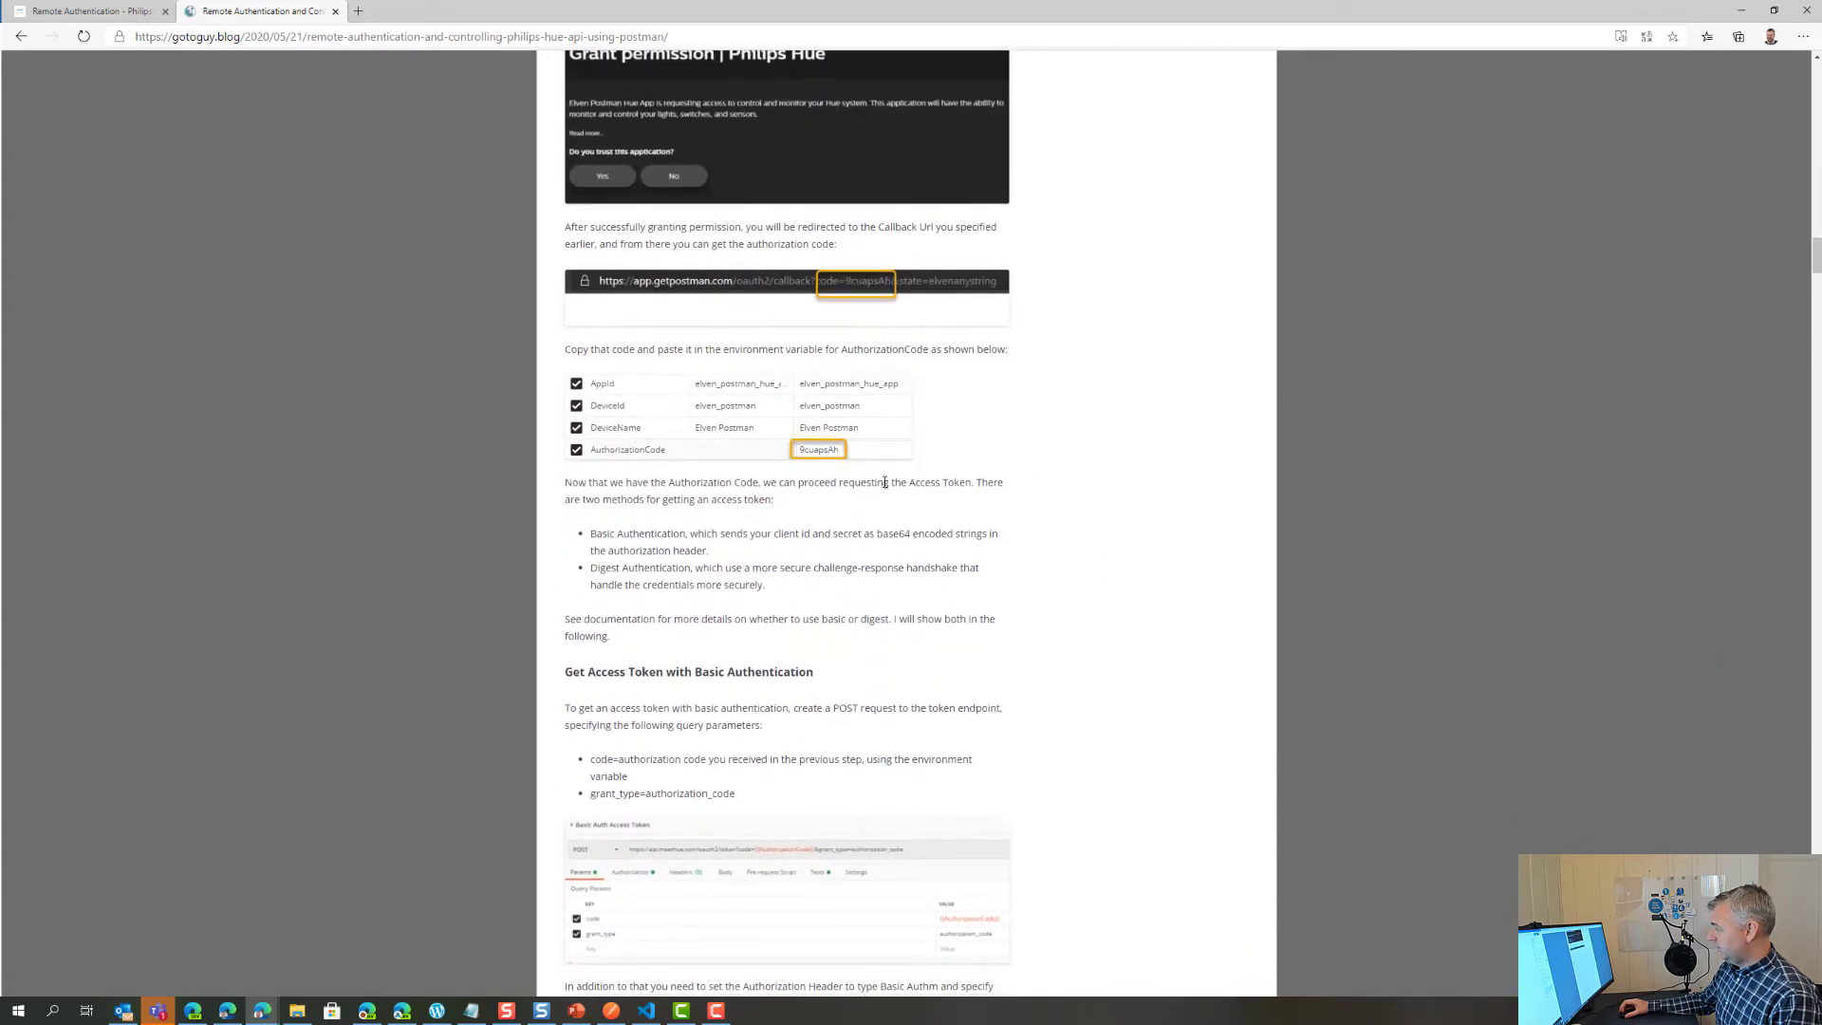
scroll(784, 399, down, 20)
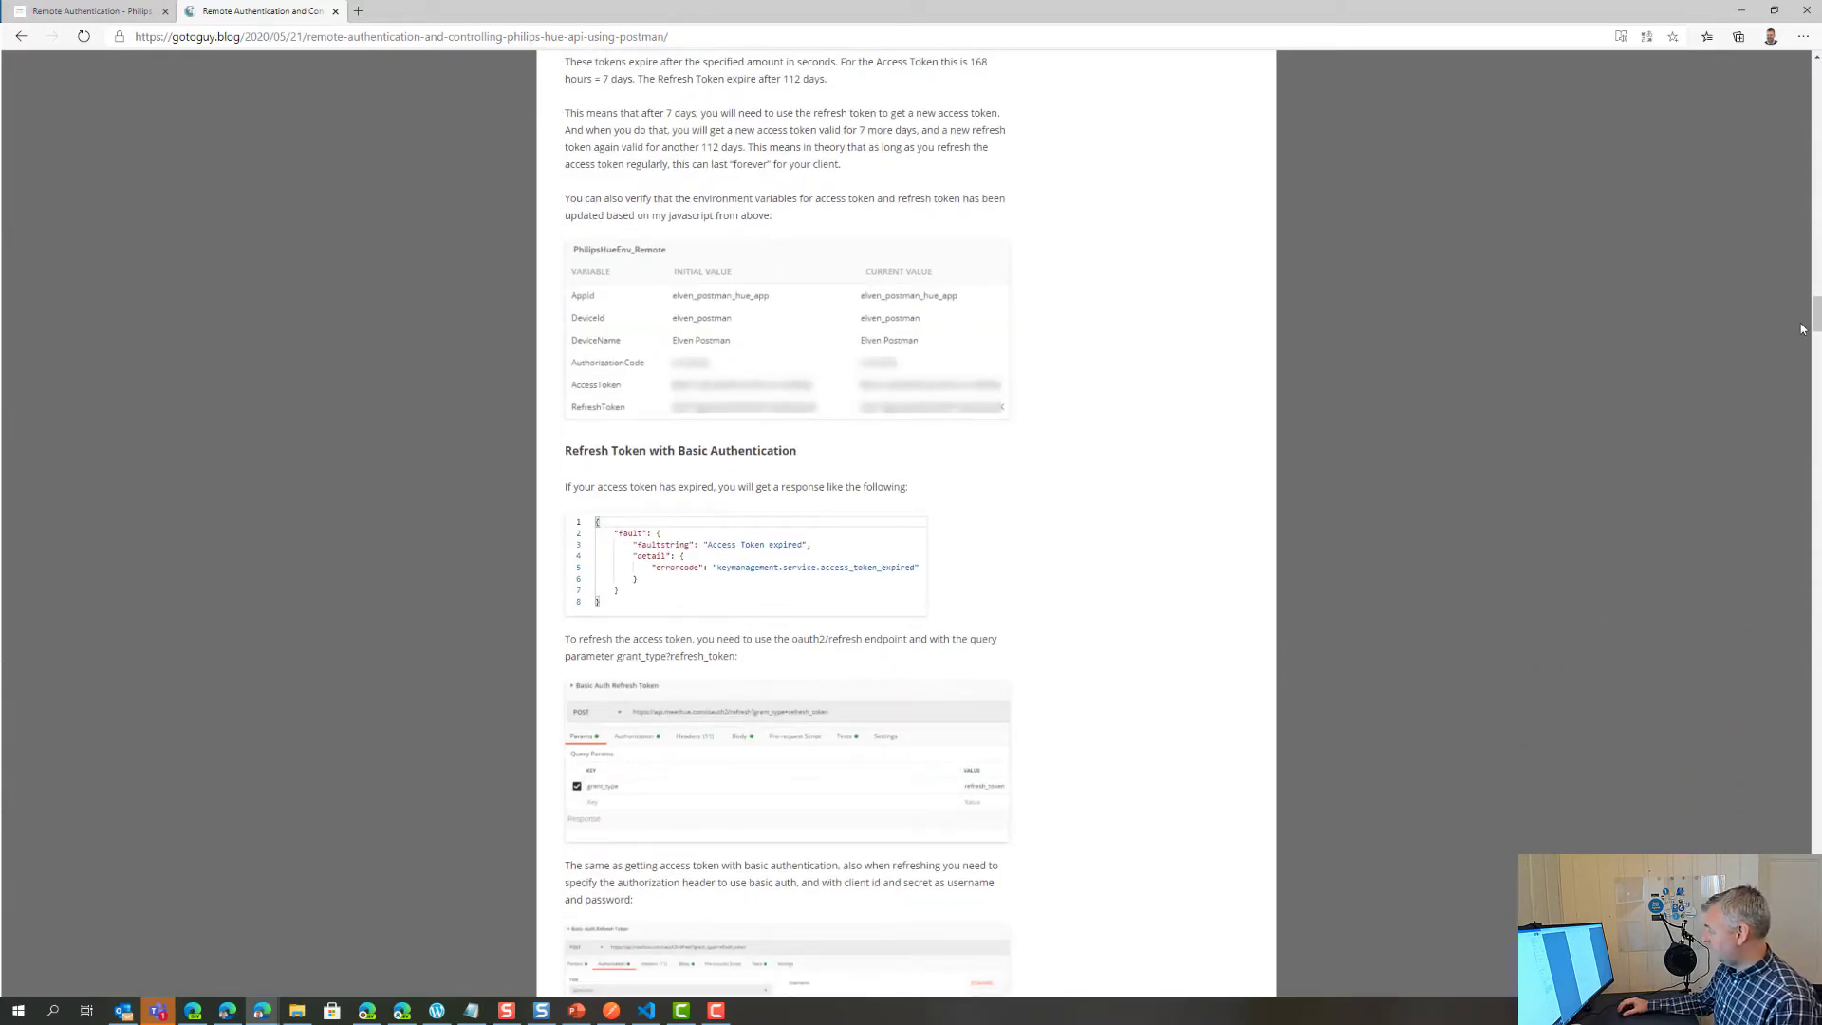
drag(1816, 321, 1811, 85)
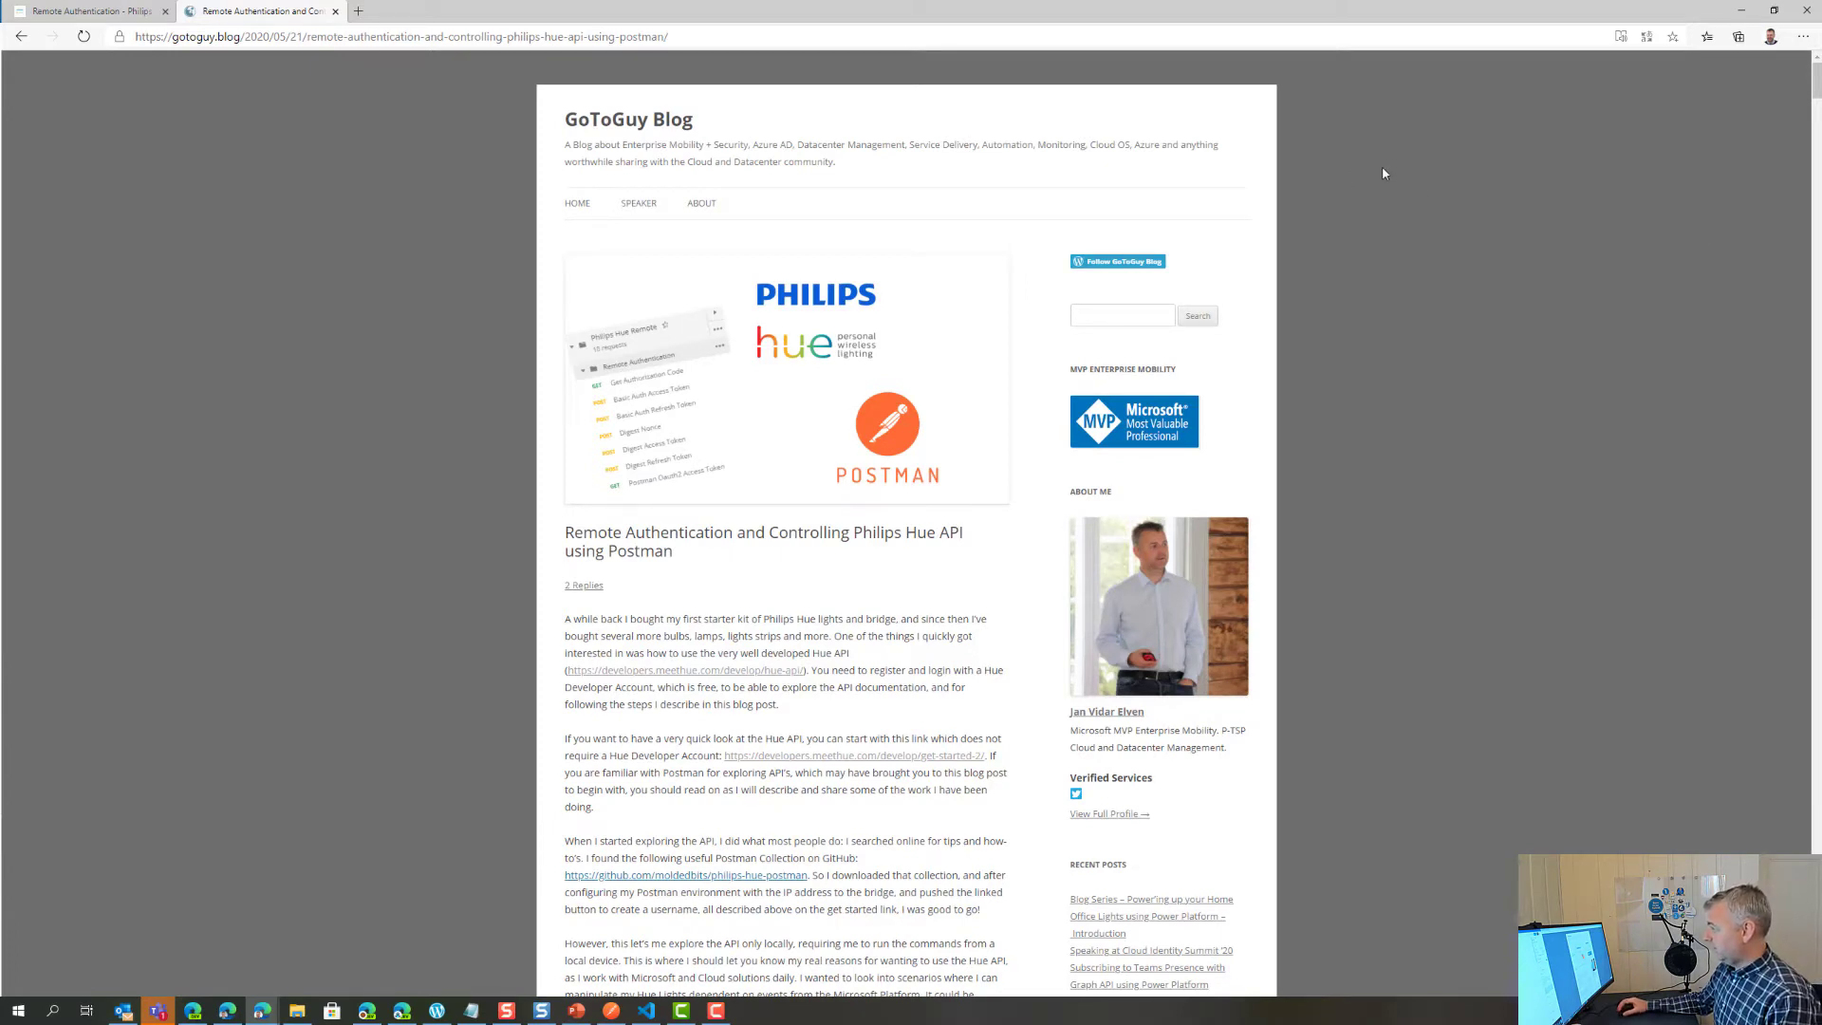
Go to My apps' Remote Hue API appids and start adding a new Remote Hue API app
click(90, 11)
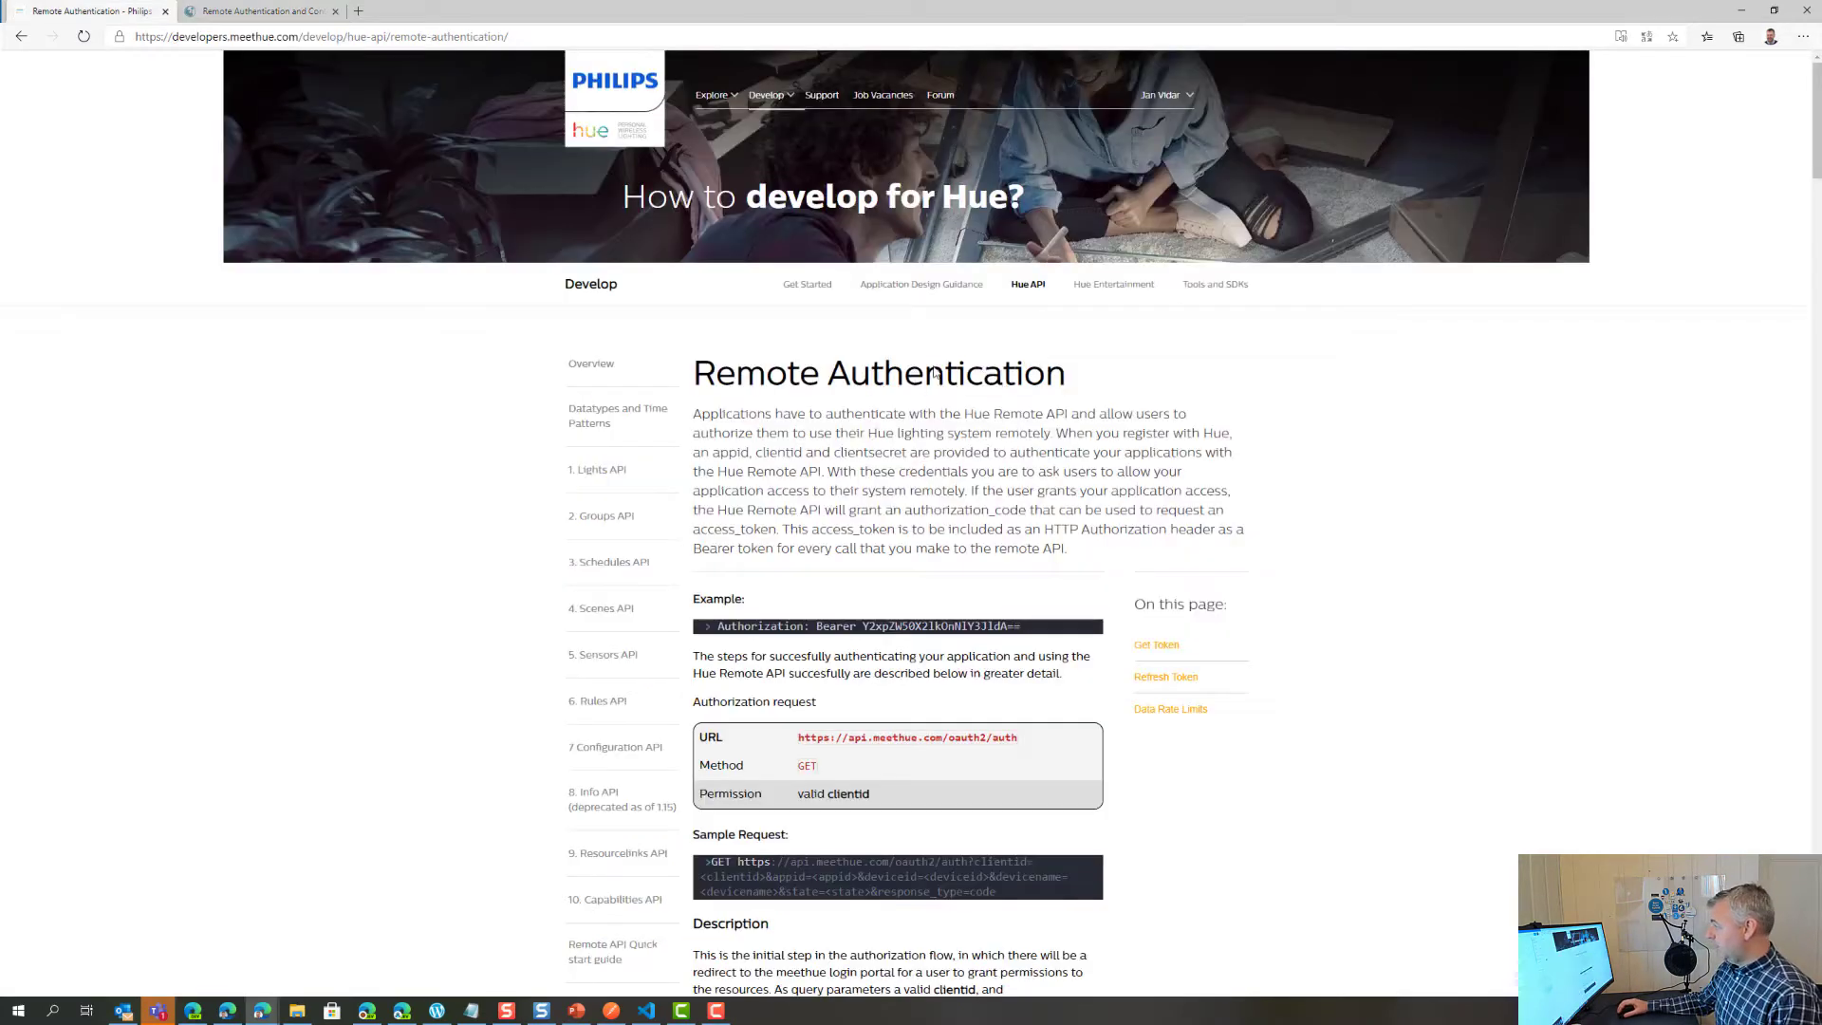
click(1175, 98)
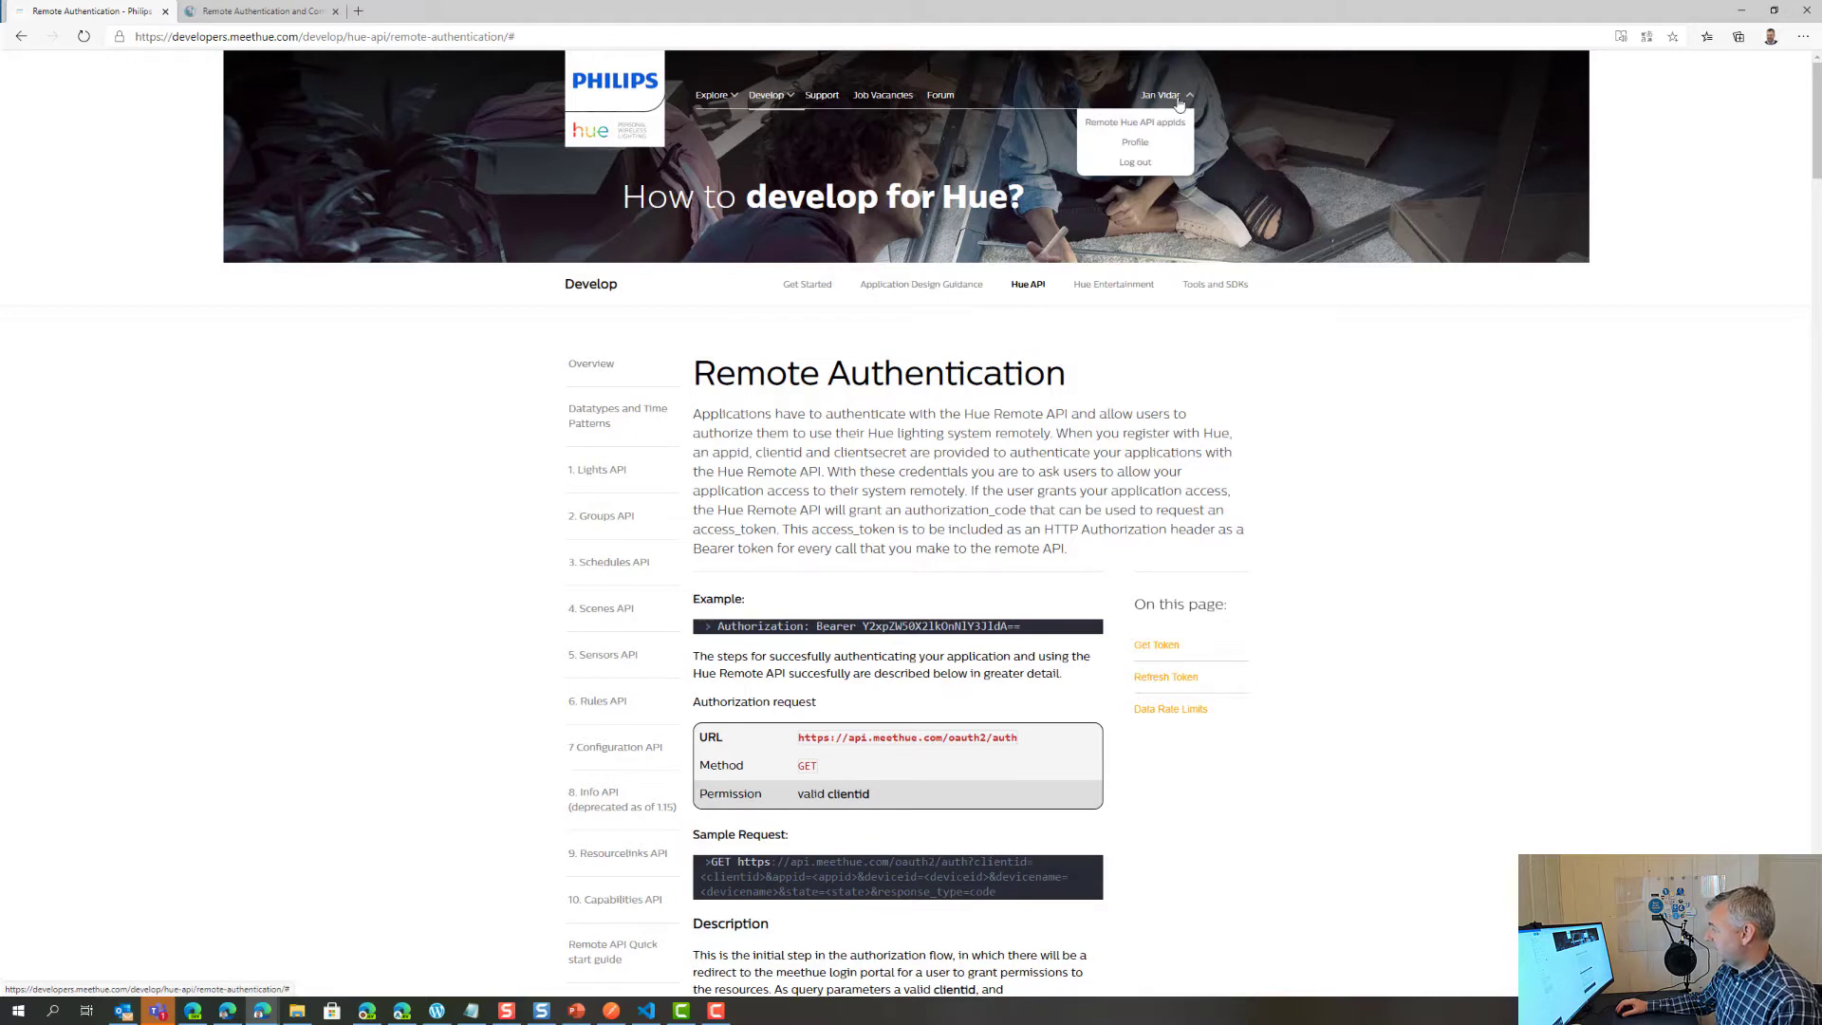
click(1129, 123)
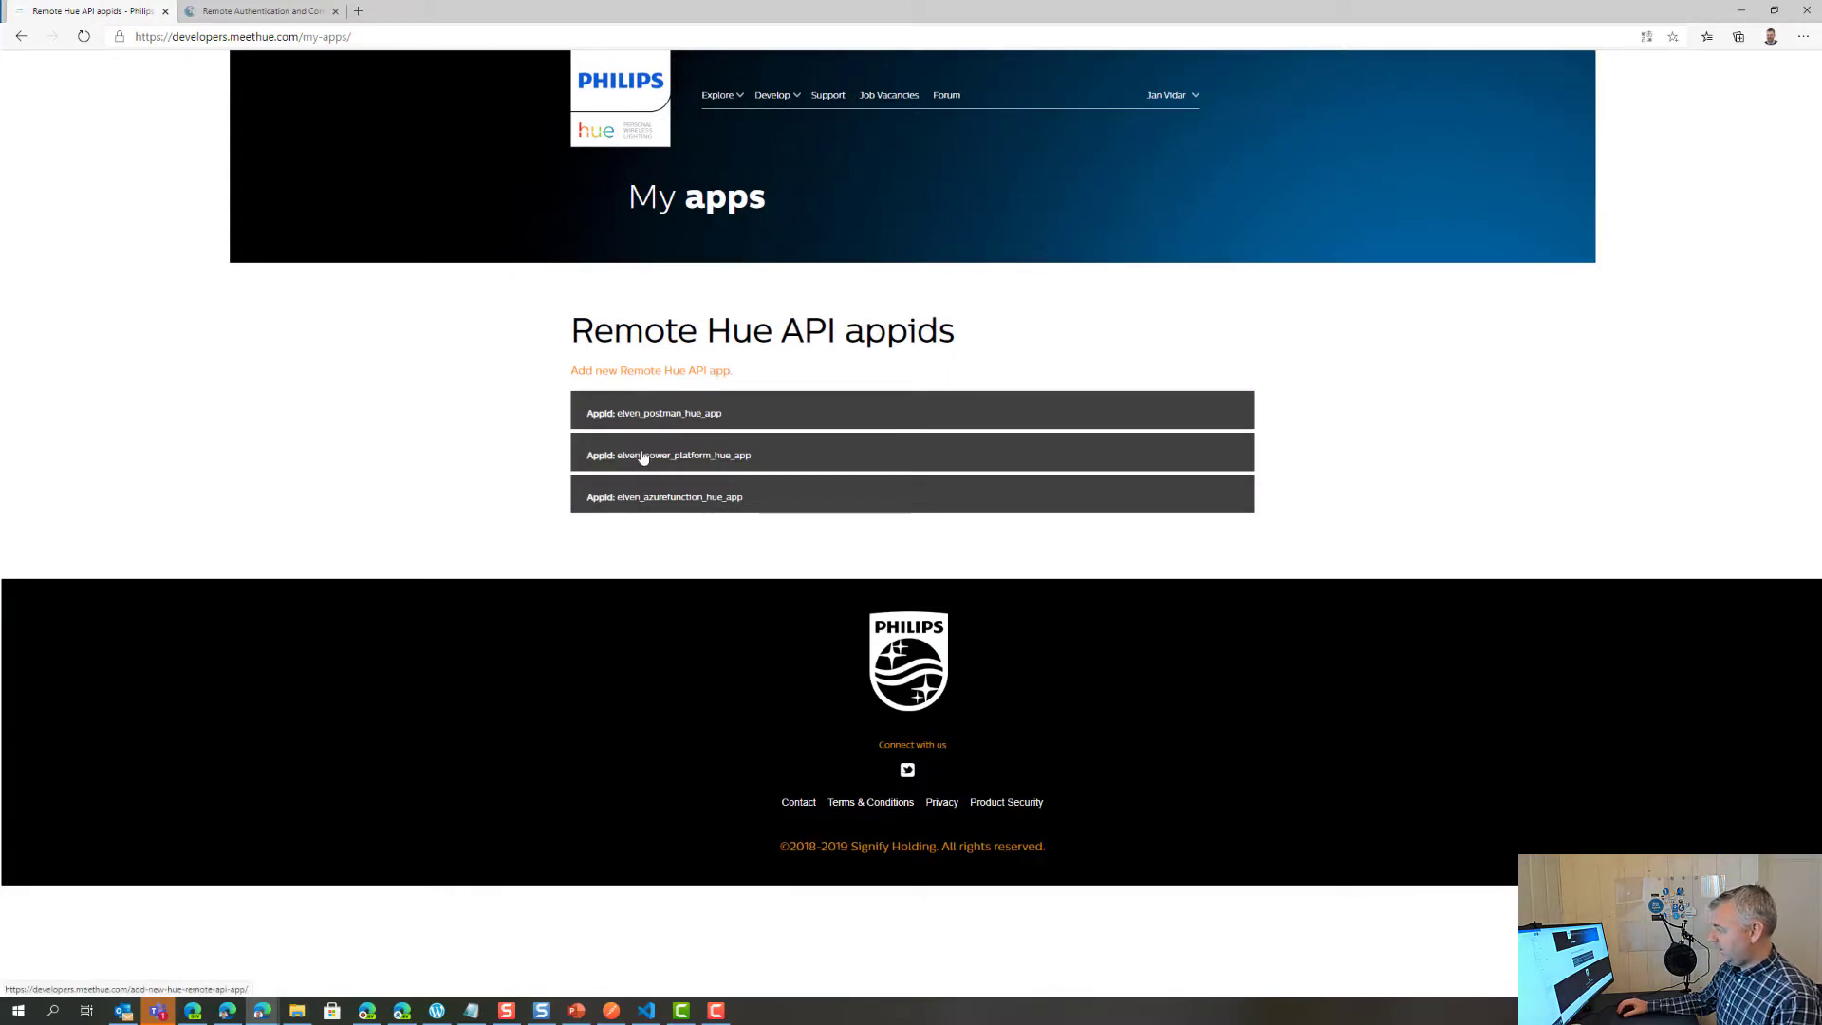
click(692, 372)
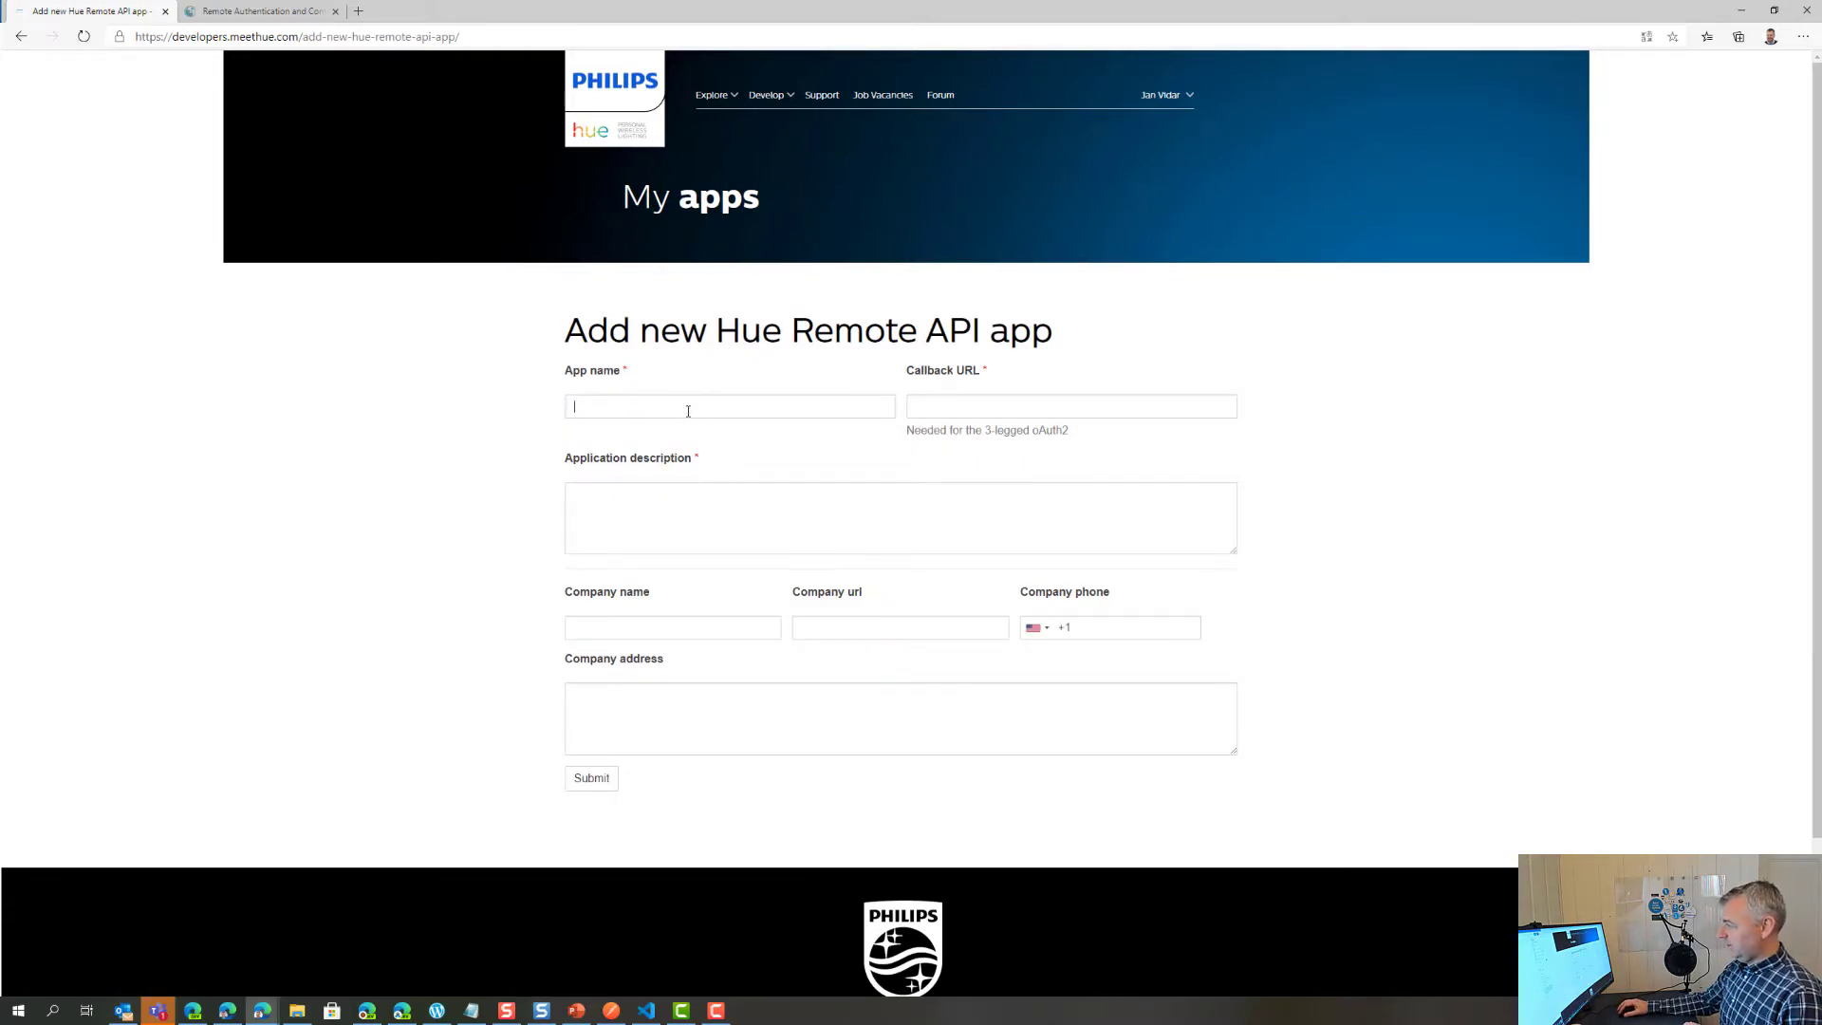
click(688, 411)
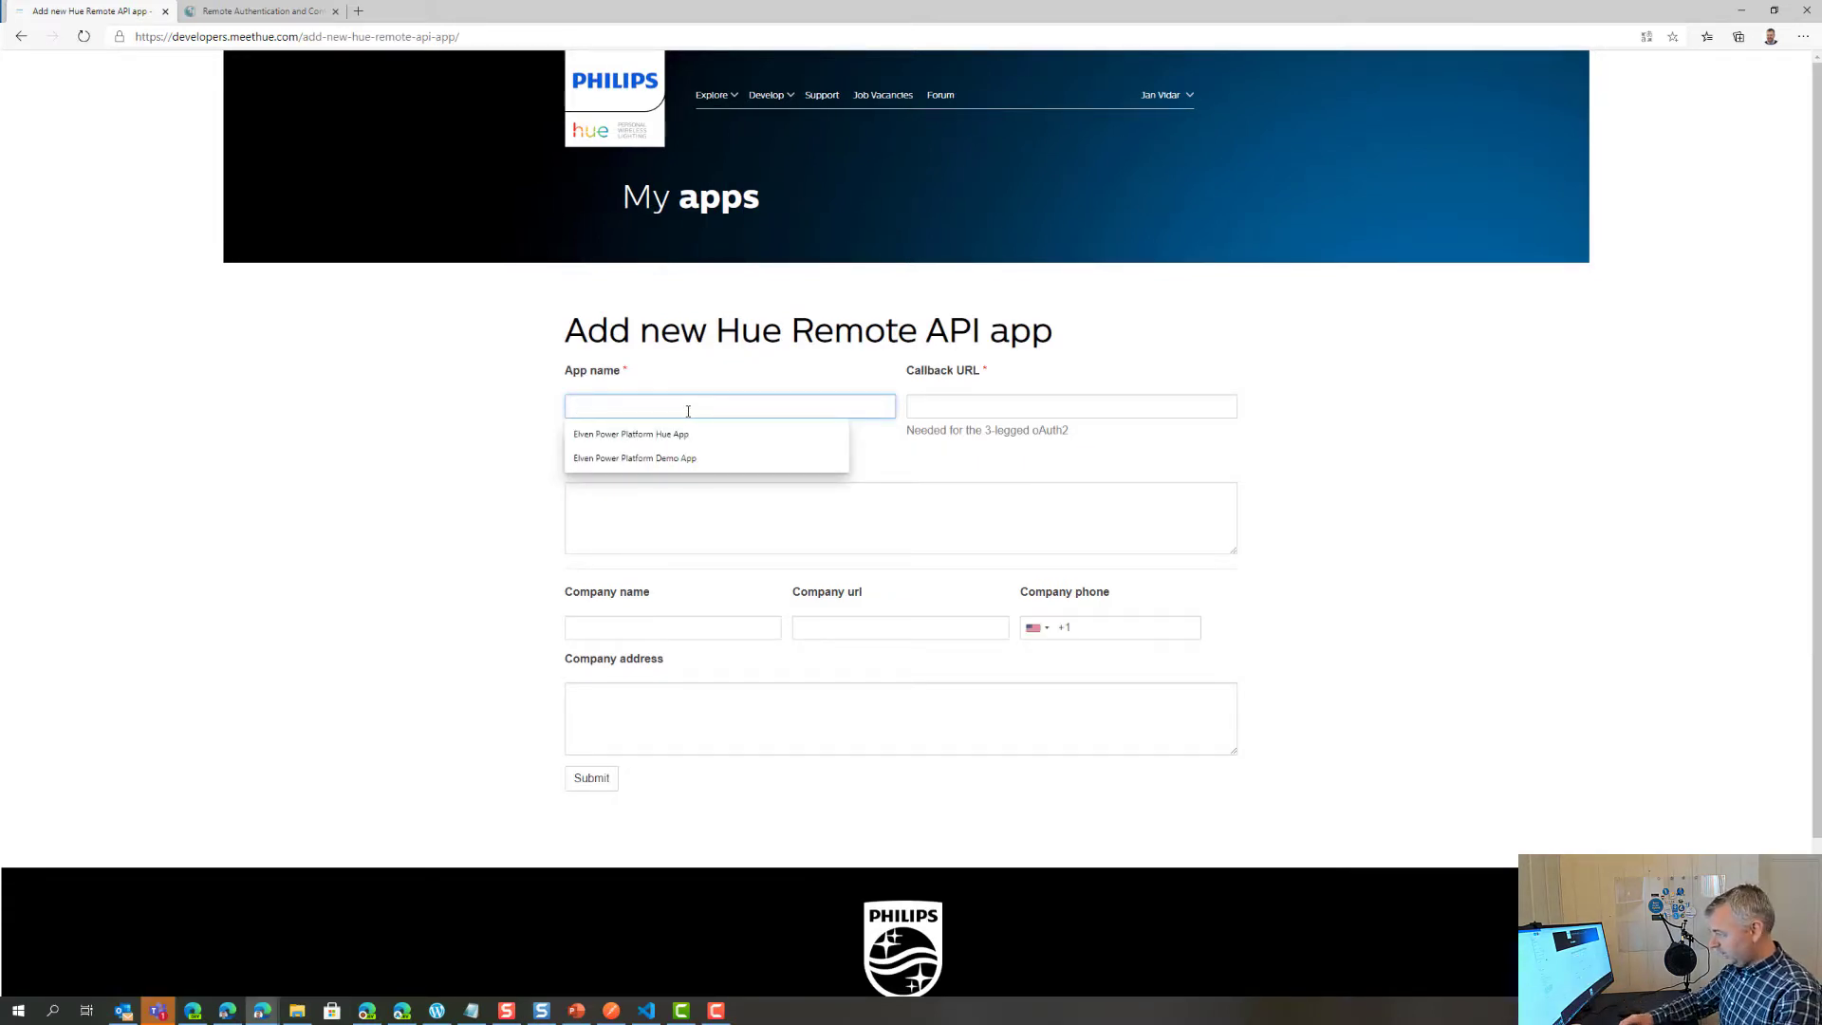
text(Elven)
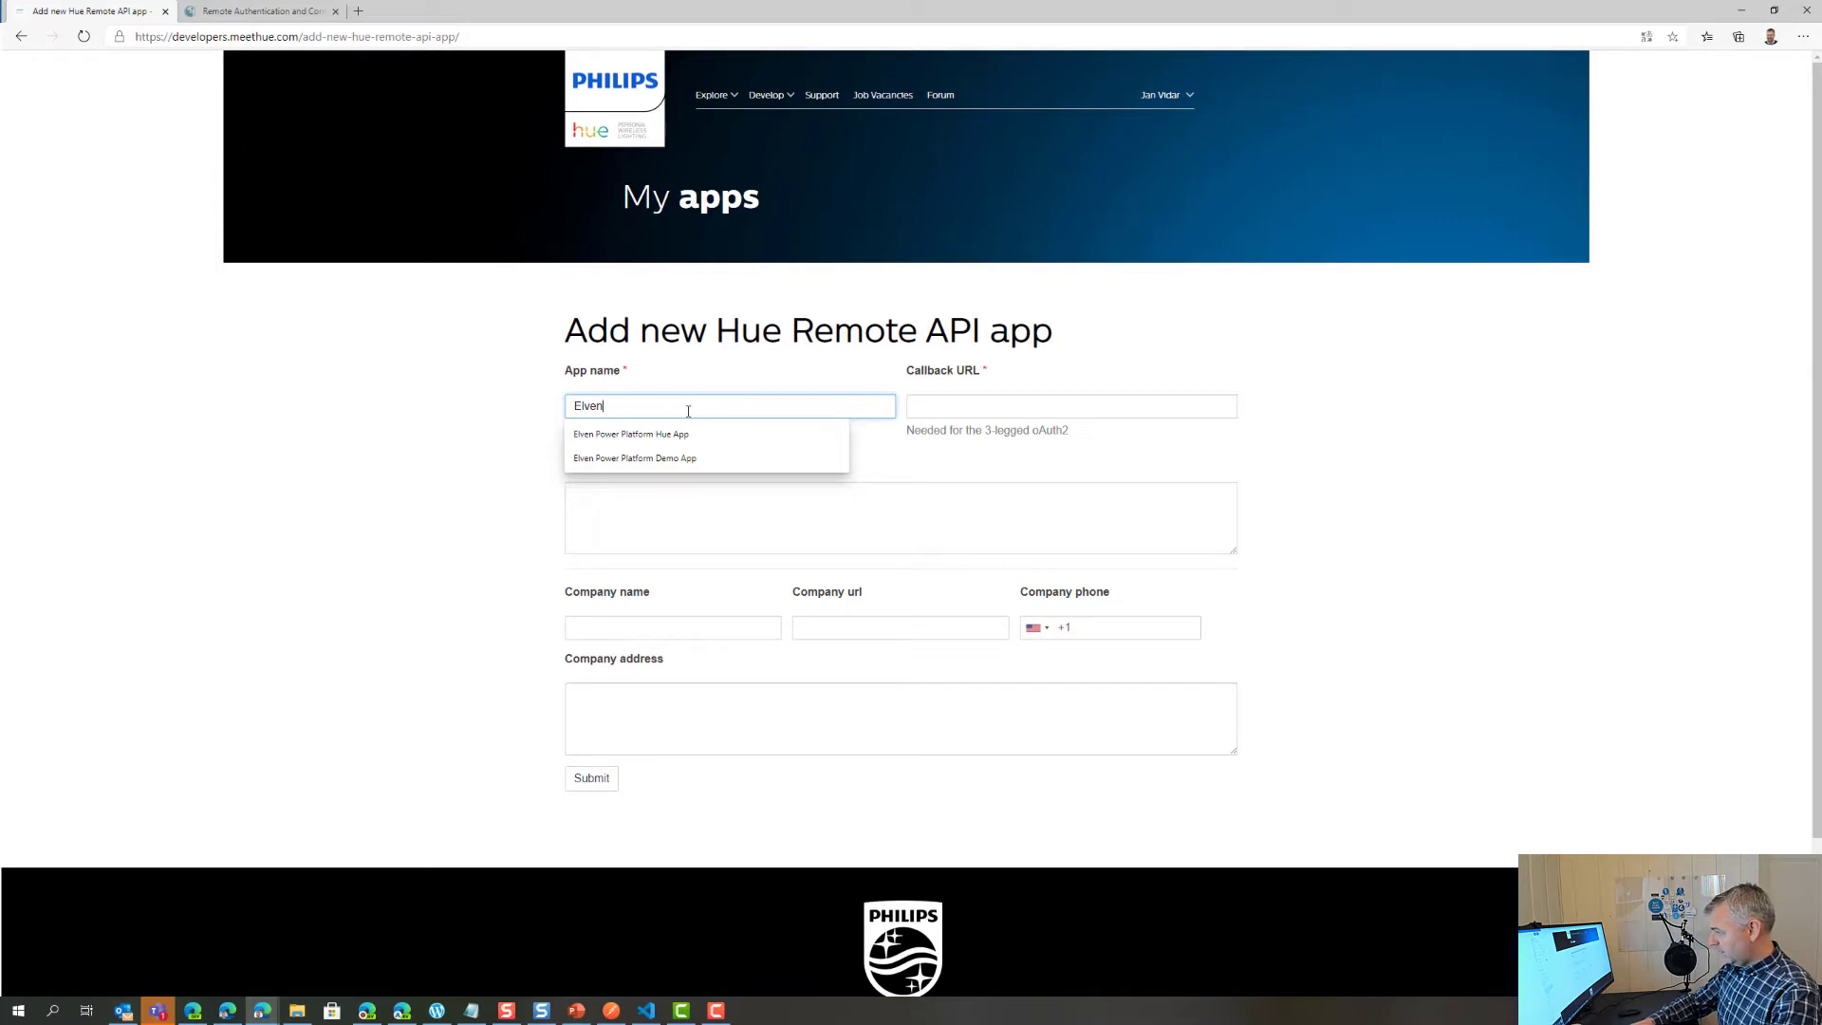
text( Demo)
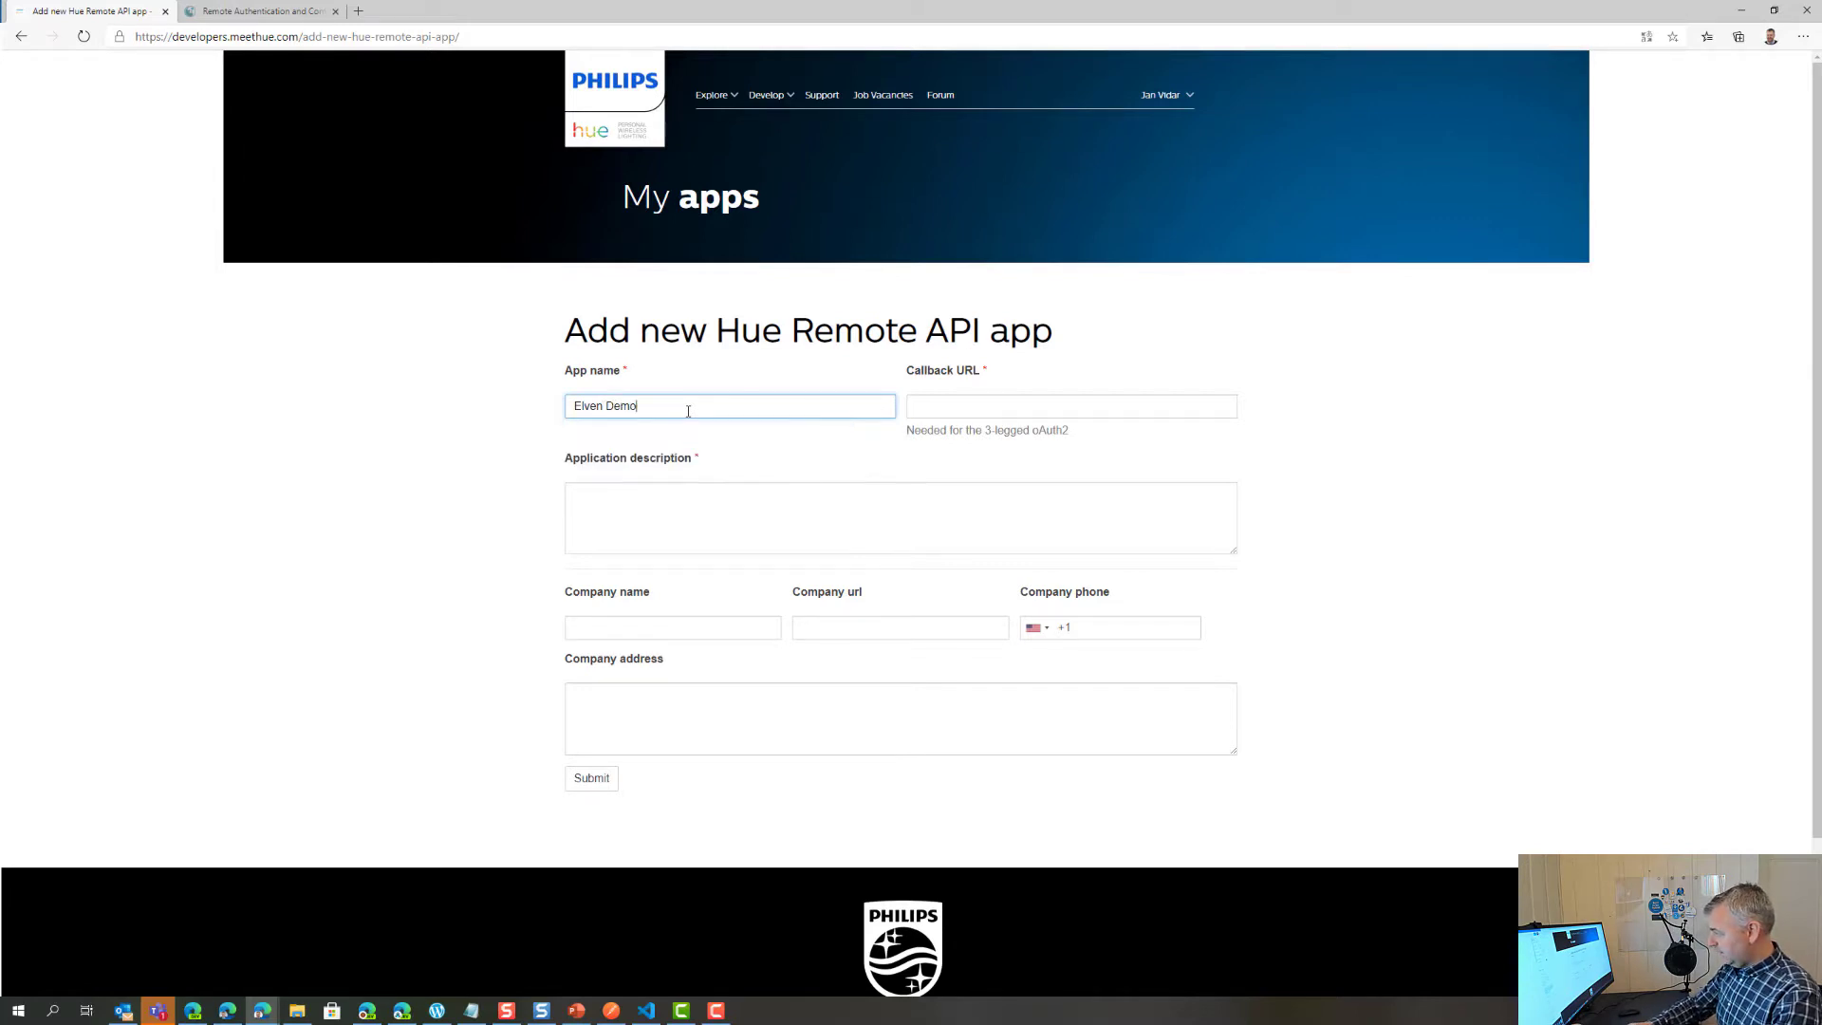
text( Ap)
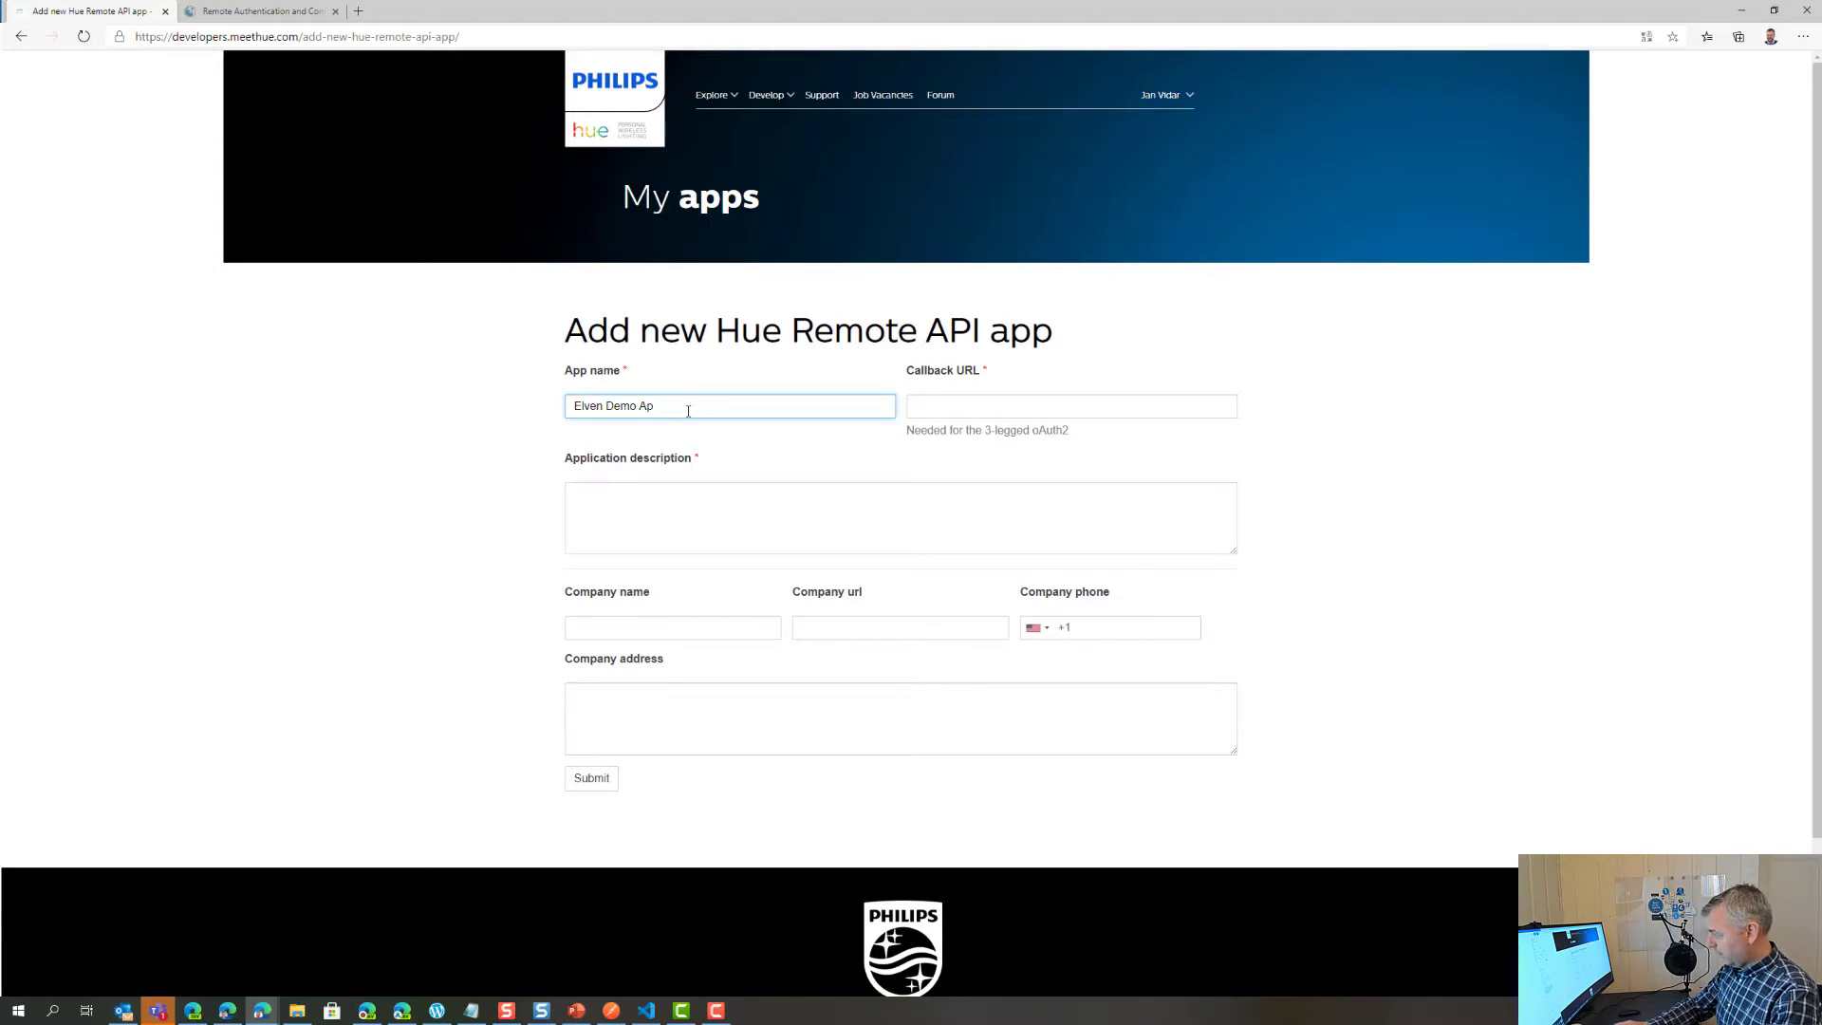
key(BackSpace)
key(BackSpace)
text(Hue A)
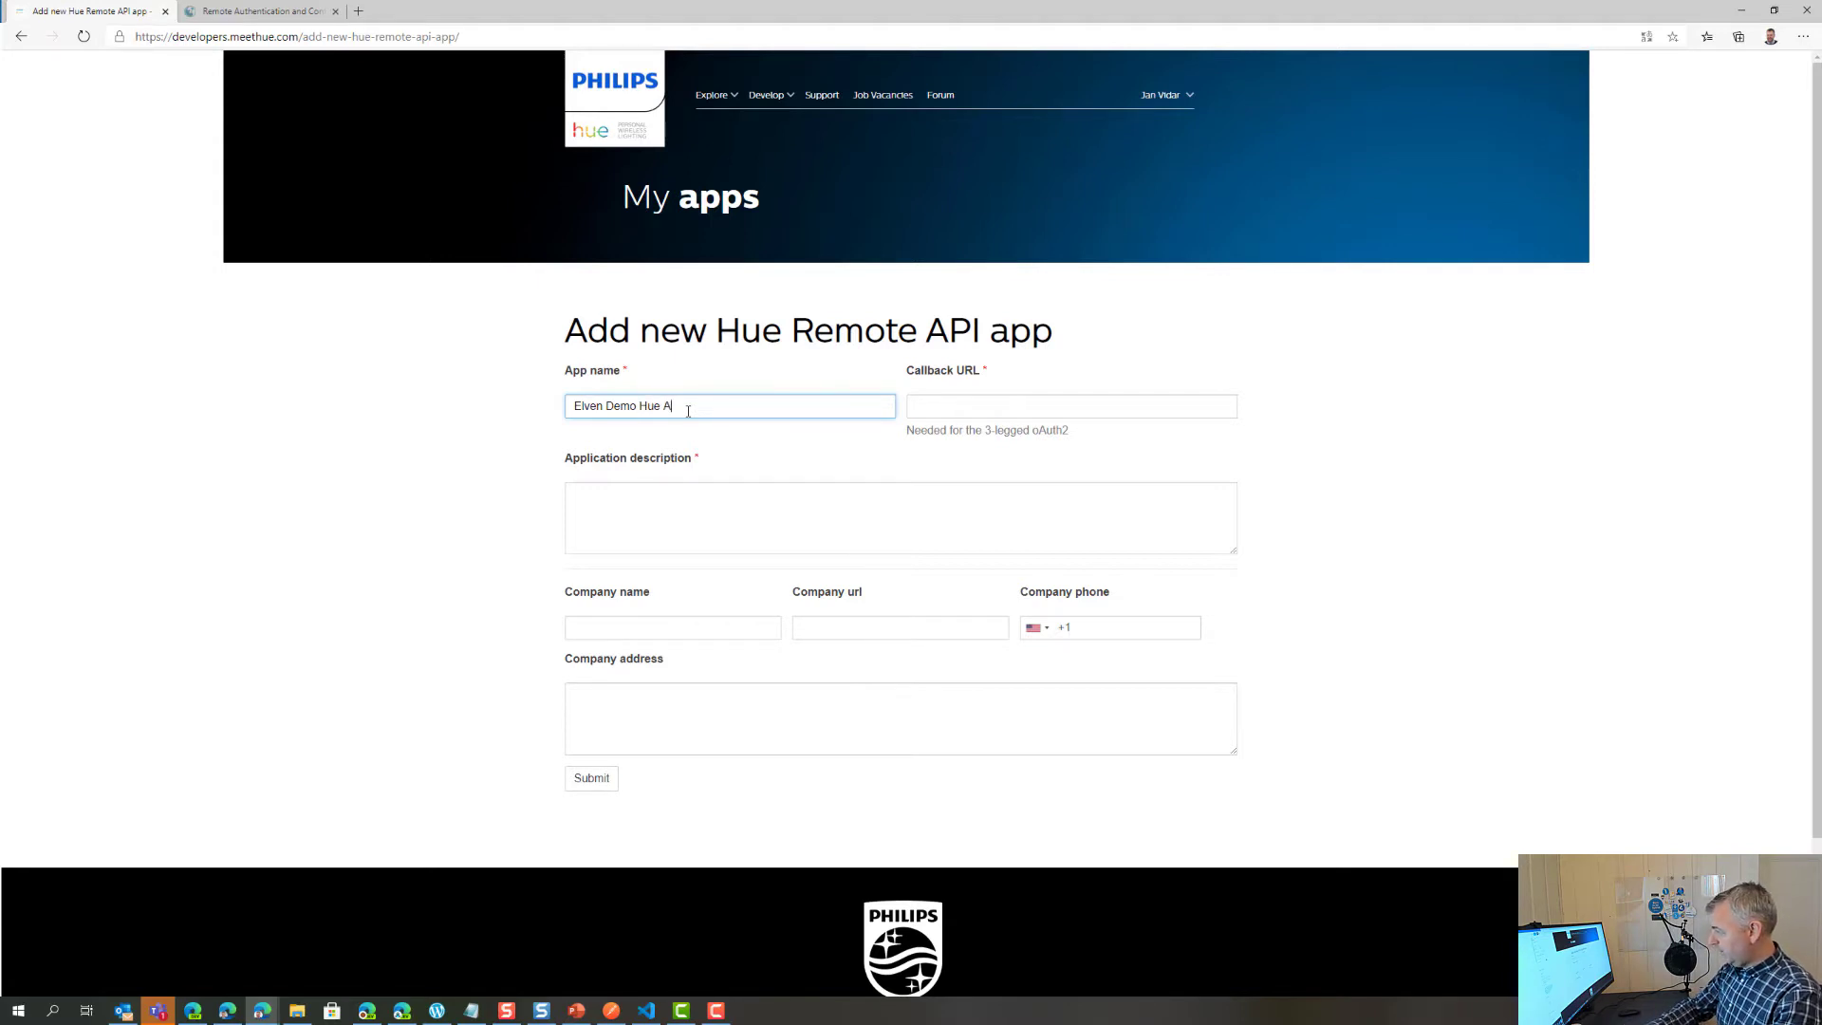
text(pp)
click(948, 408)
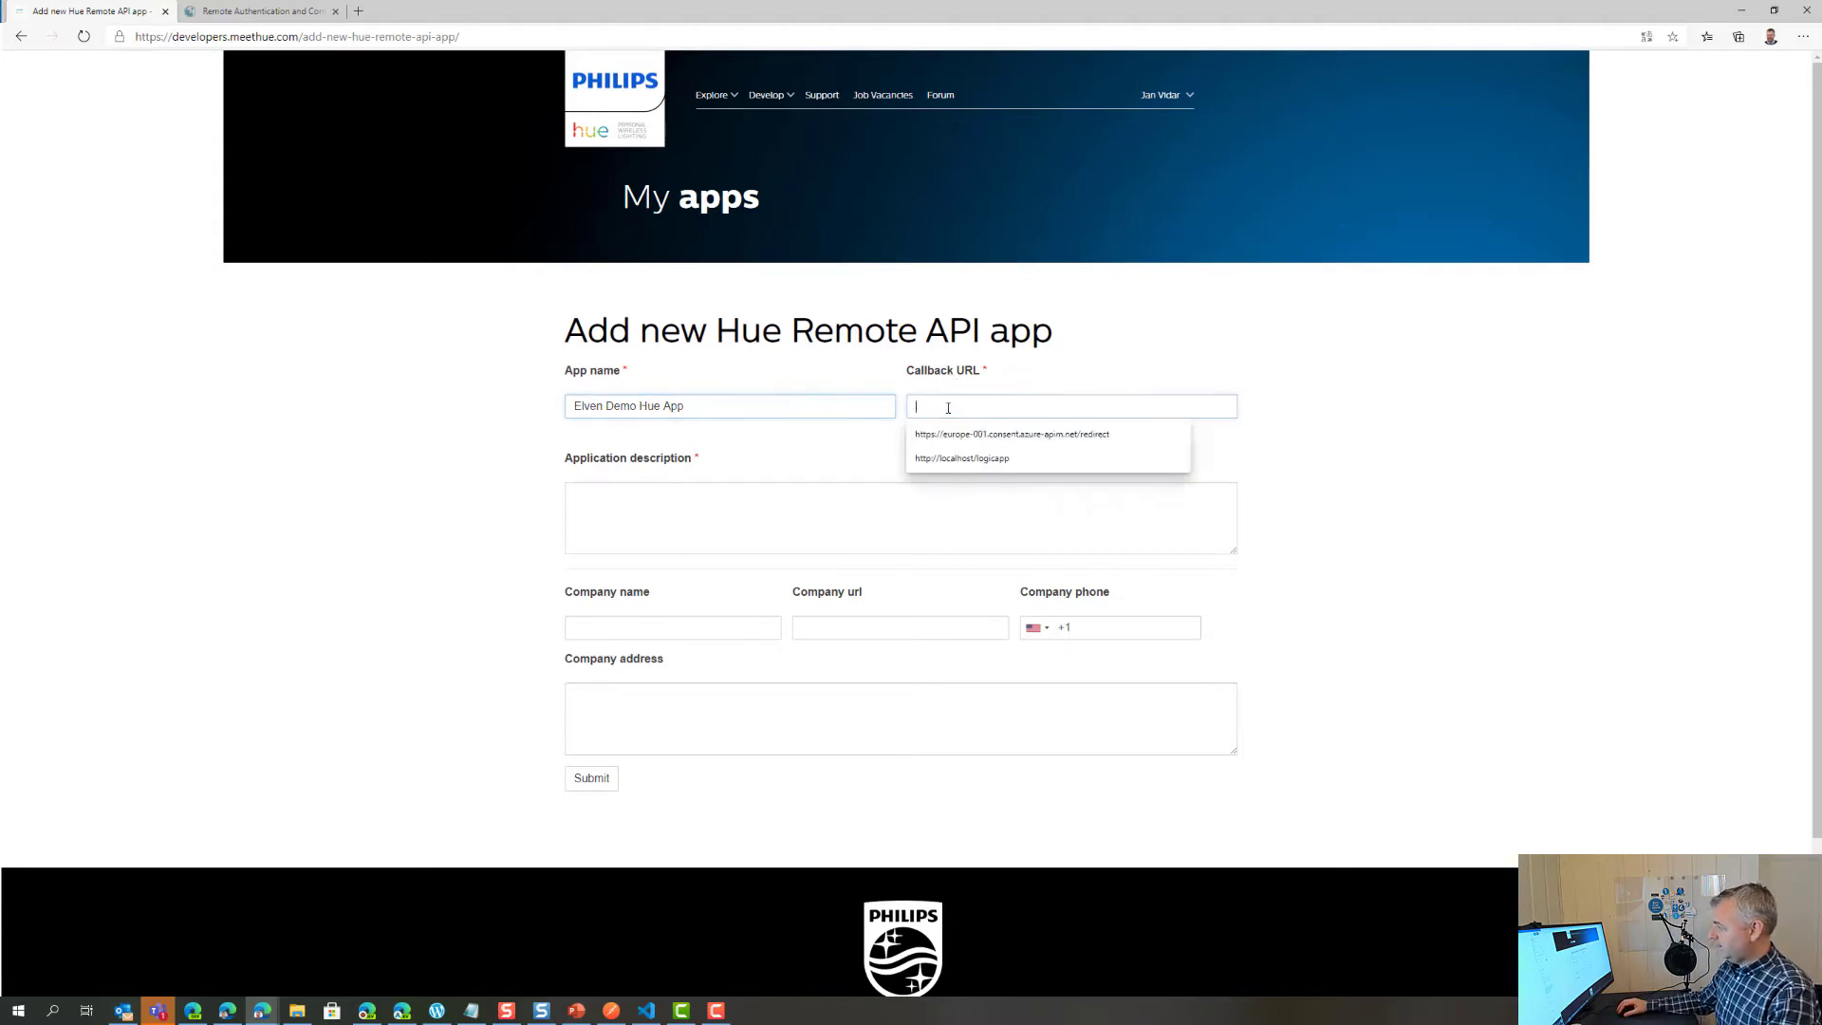
click(1002, 458)
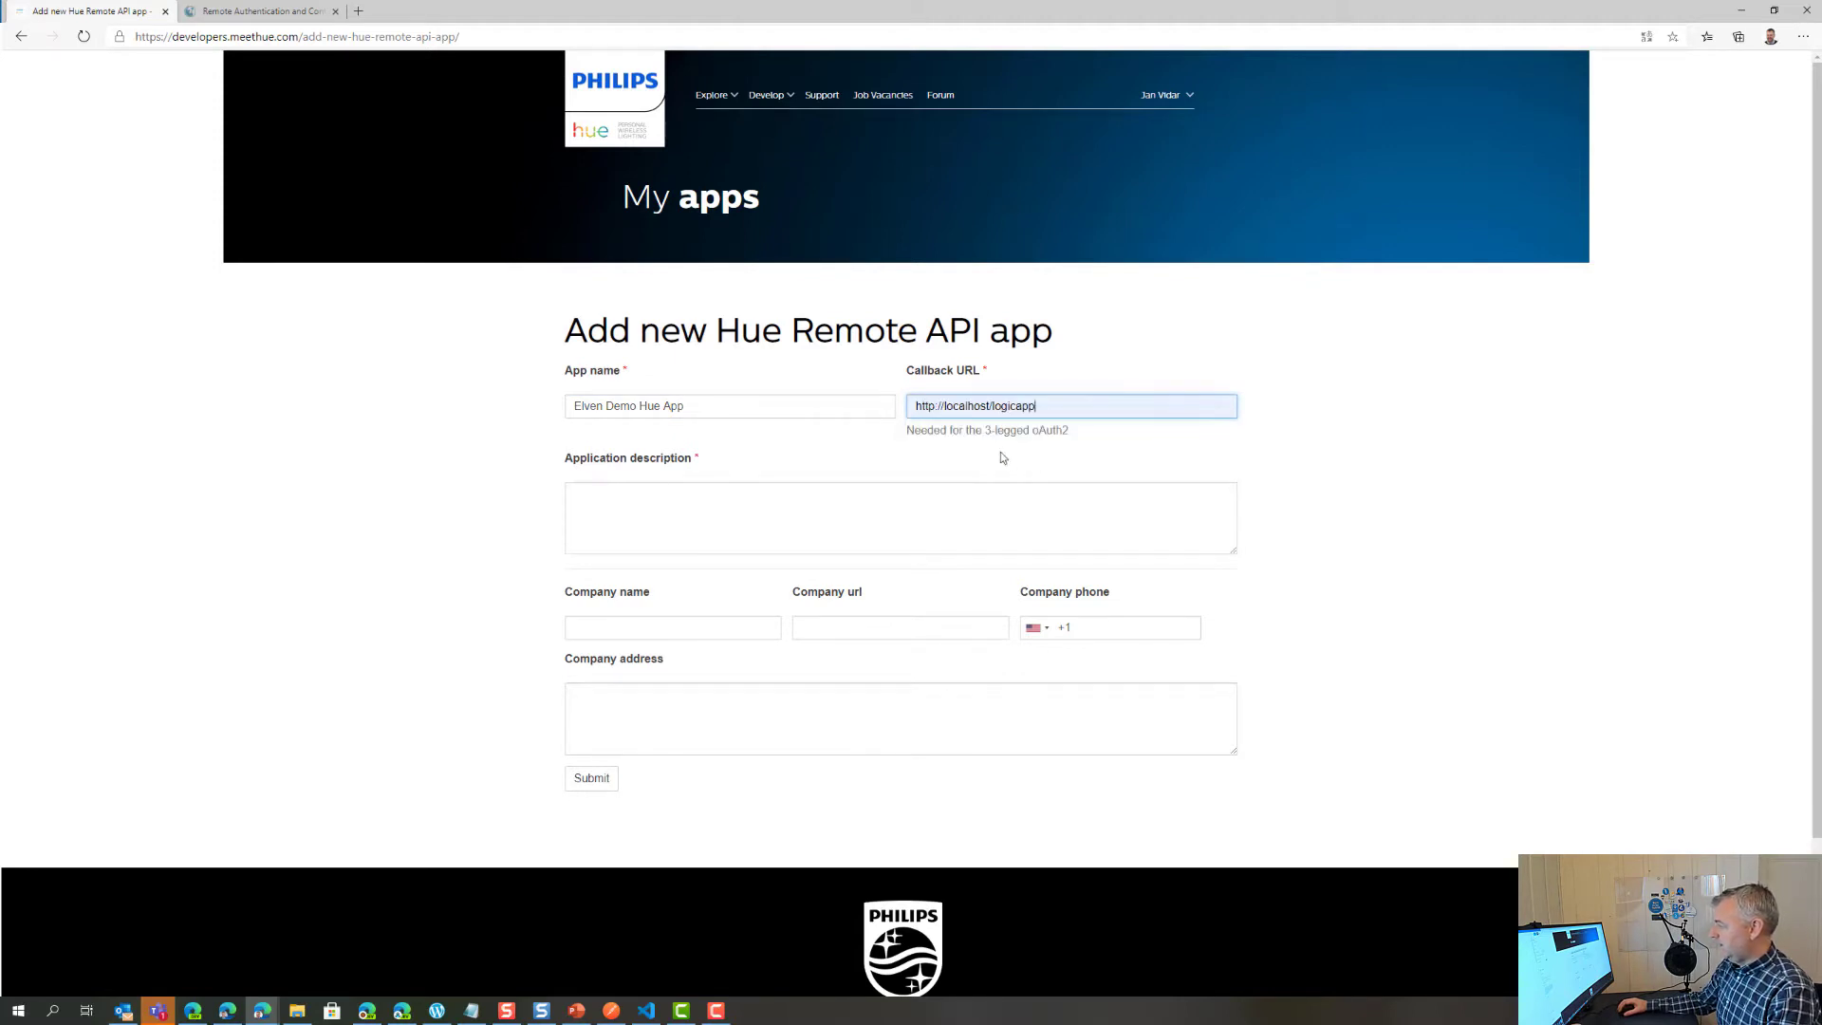
double_click(1067, 403)
click(1122, 405)
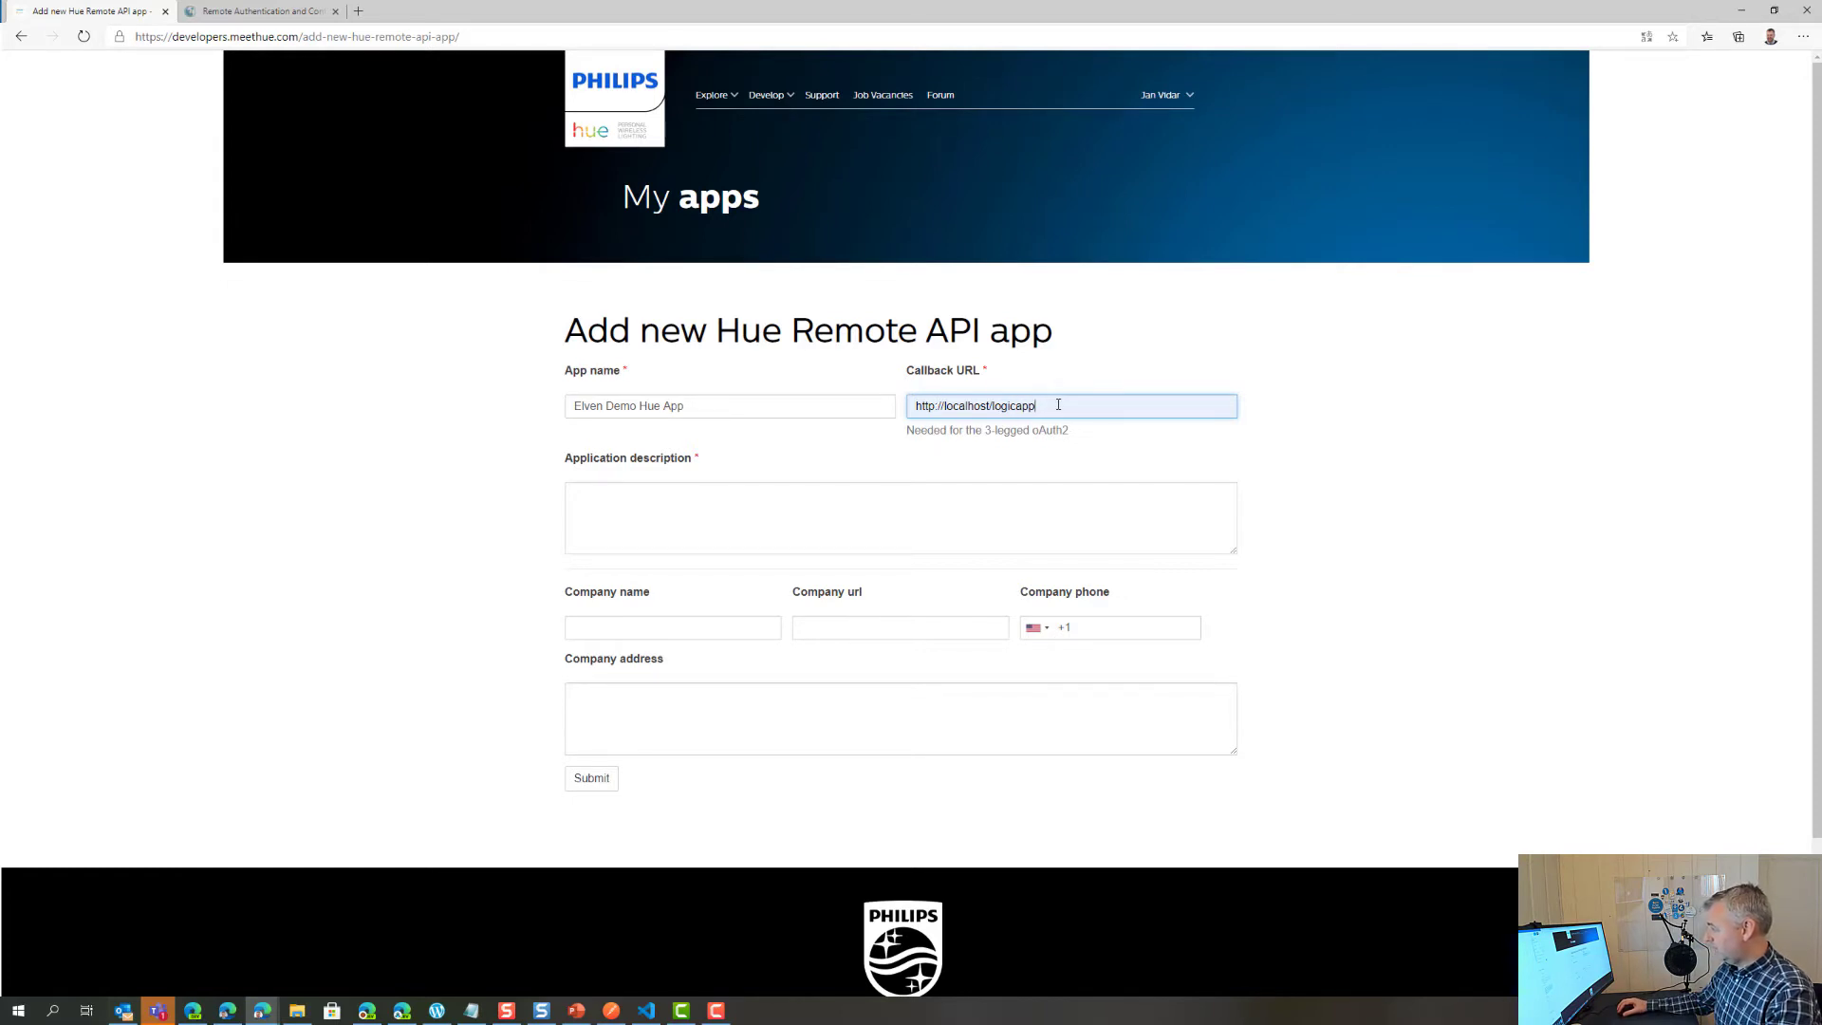
Add the description 'Elven Demo' and submit the app registration
click(736, 501)
text(E)
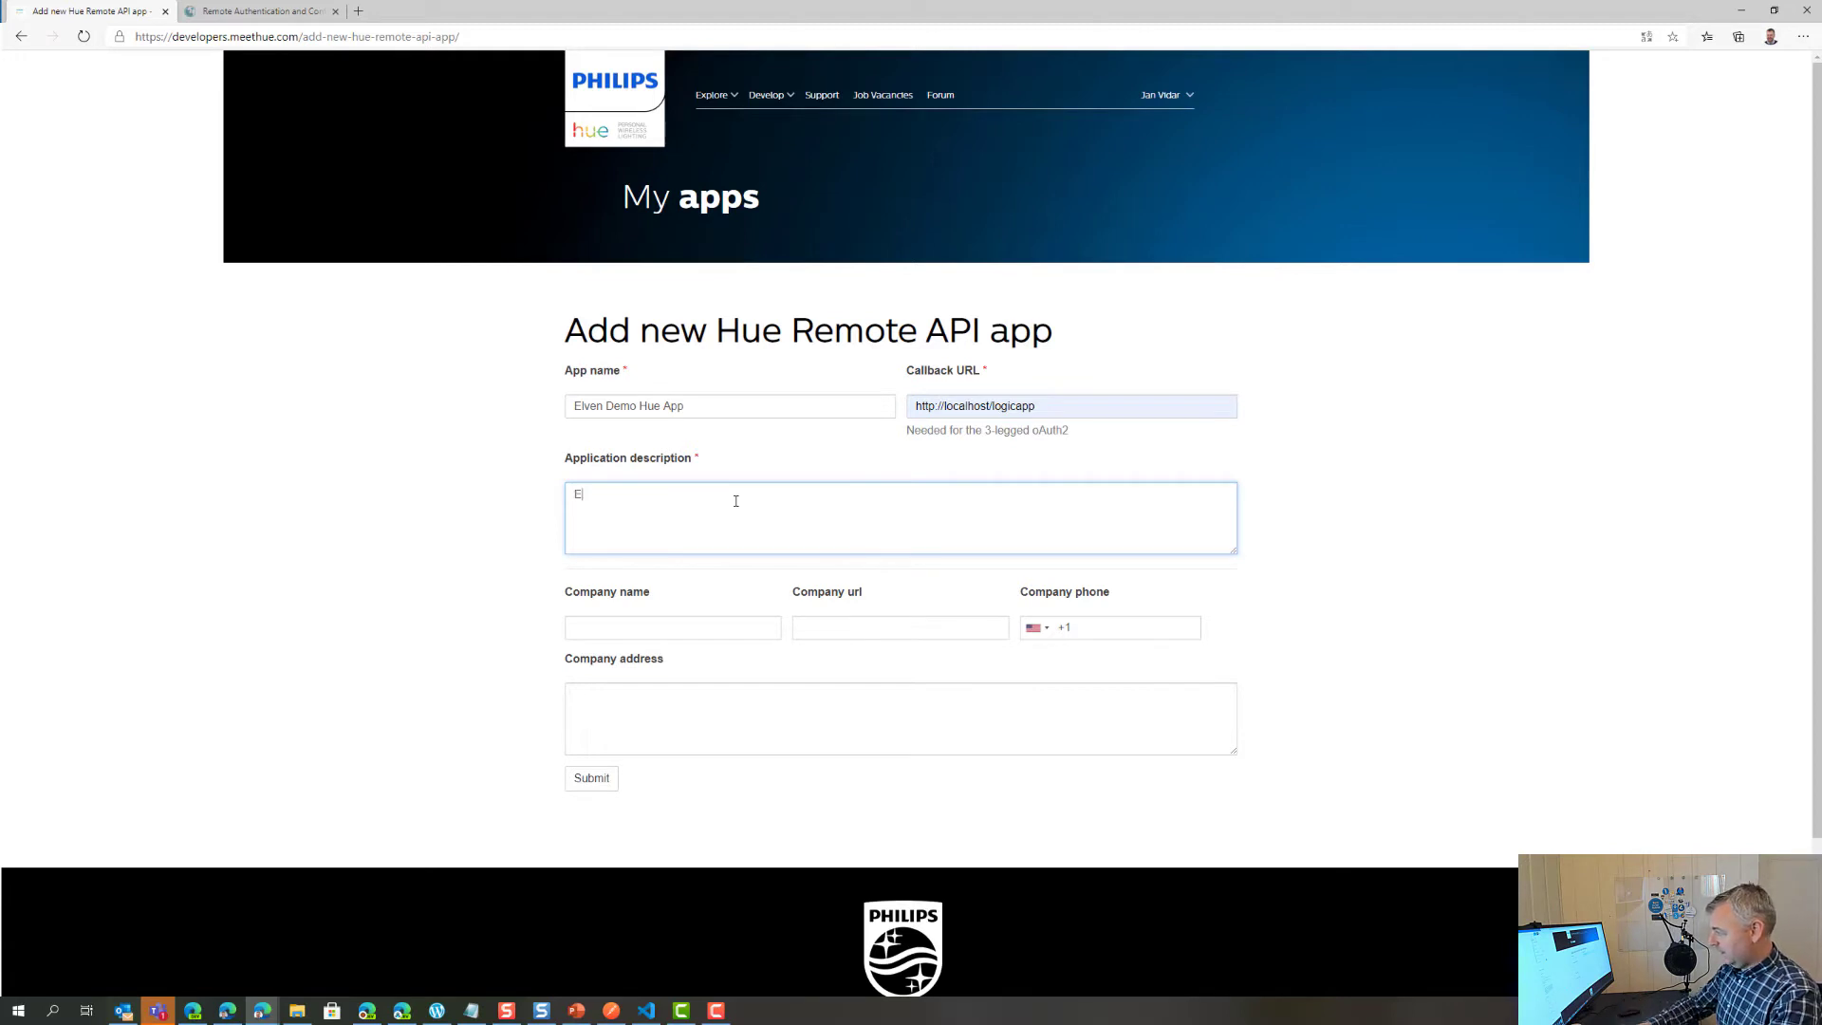
text(lven Demo)
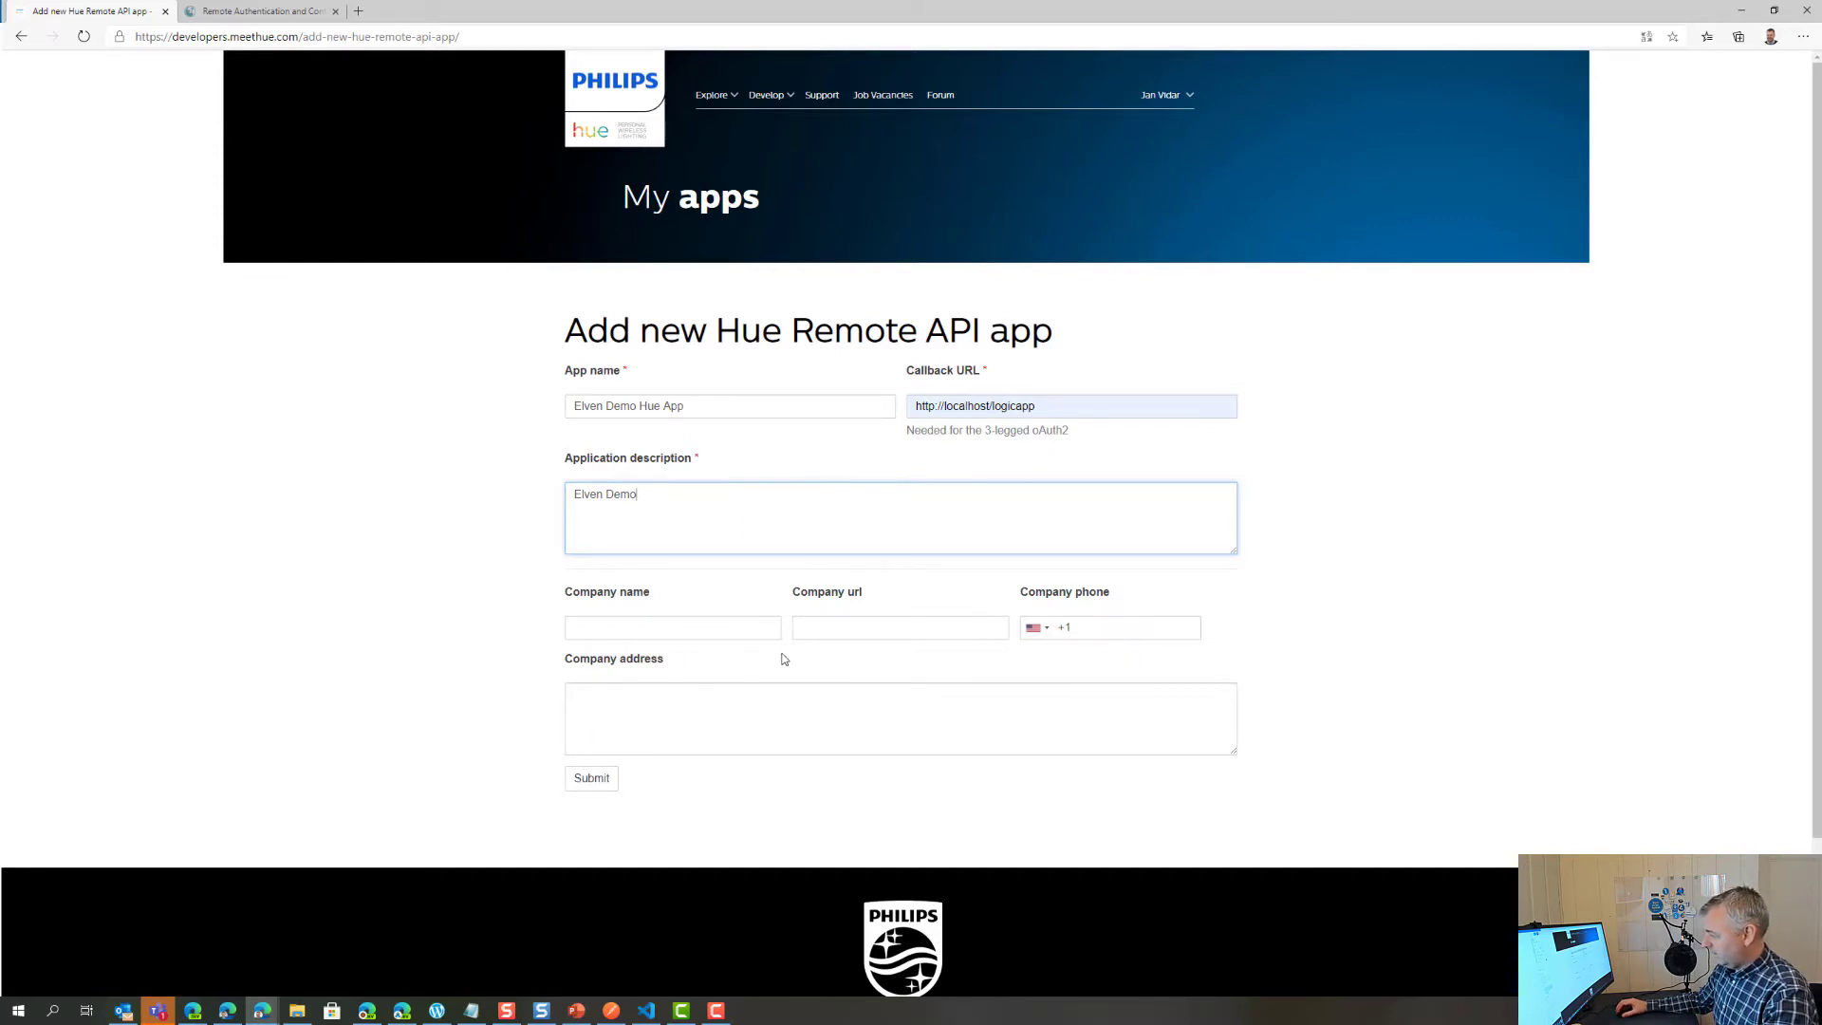
click(638, 634)
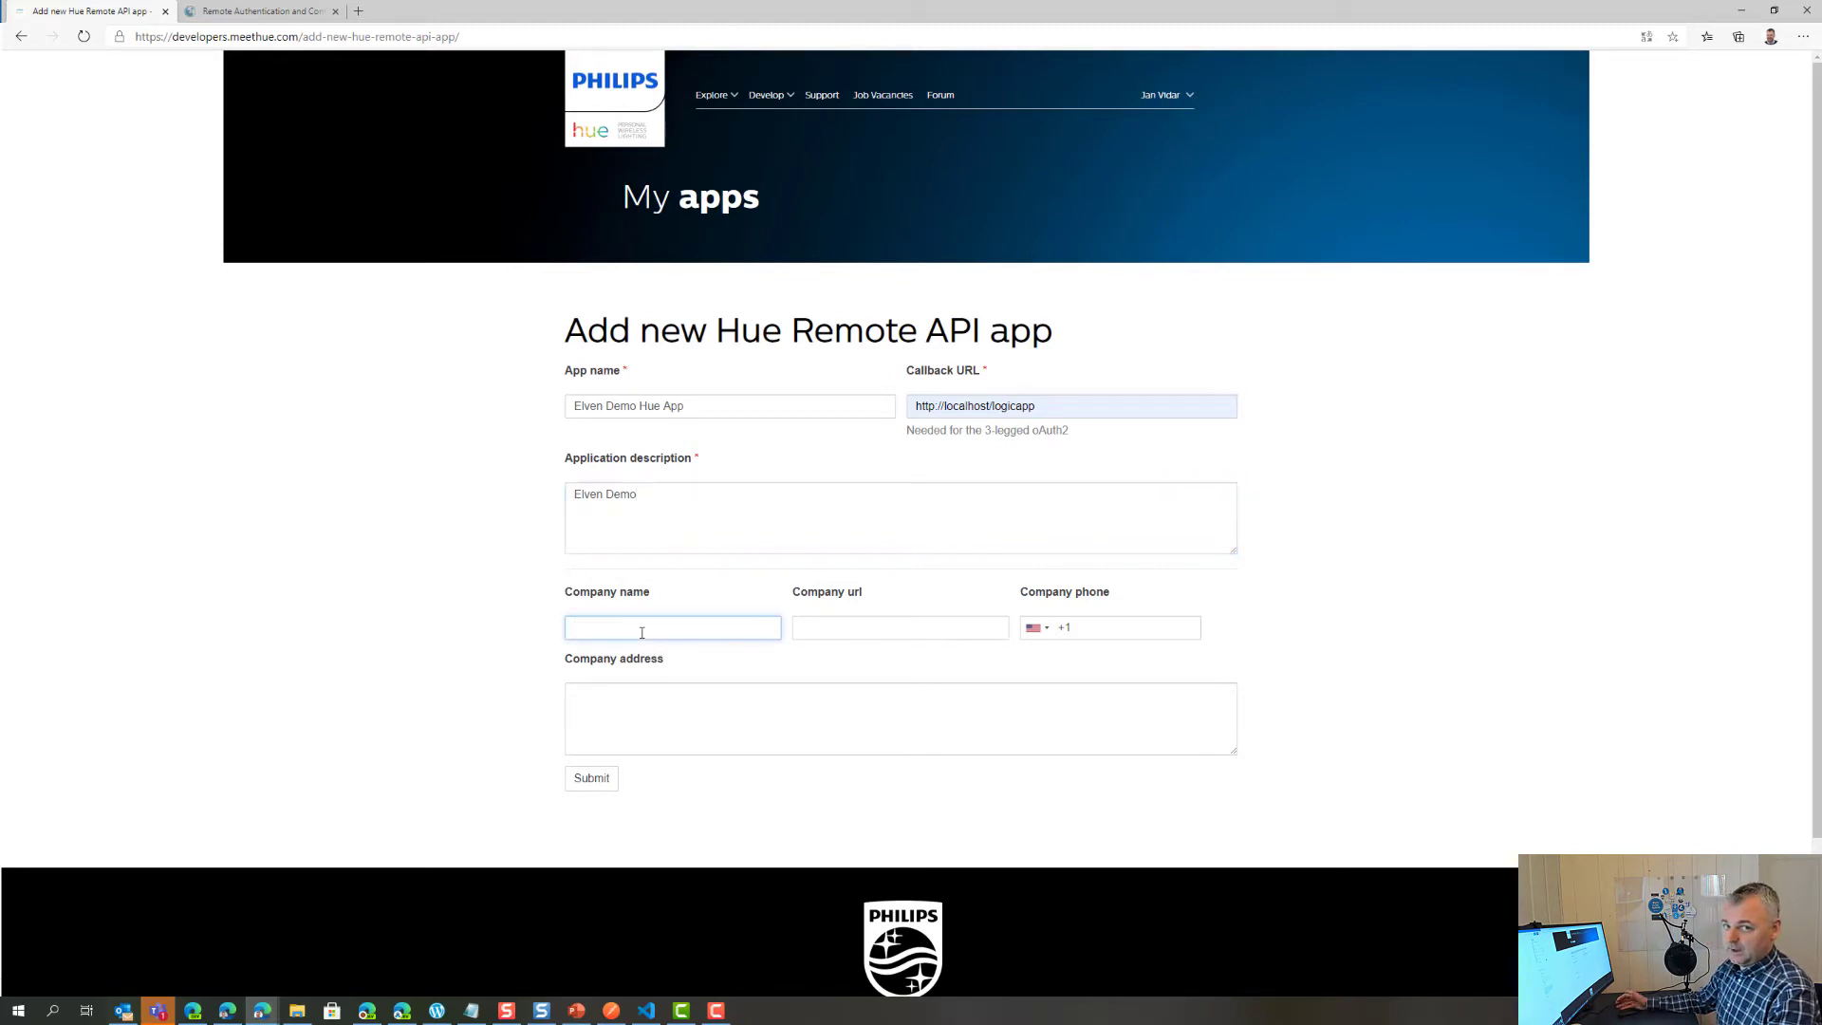
click(715, 710)
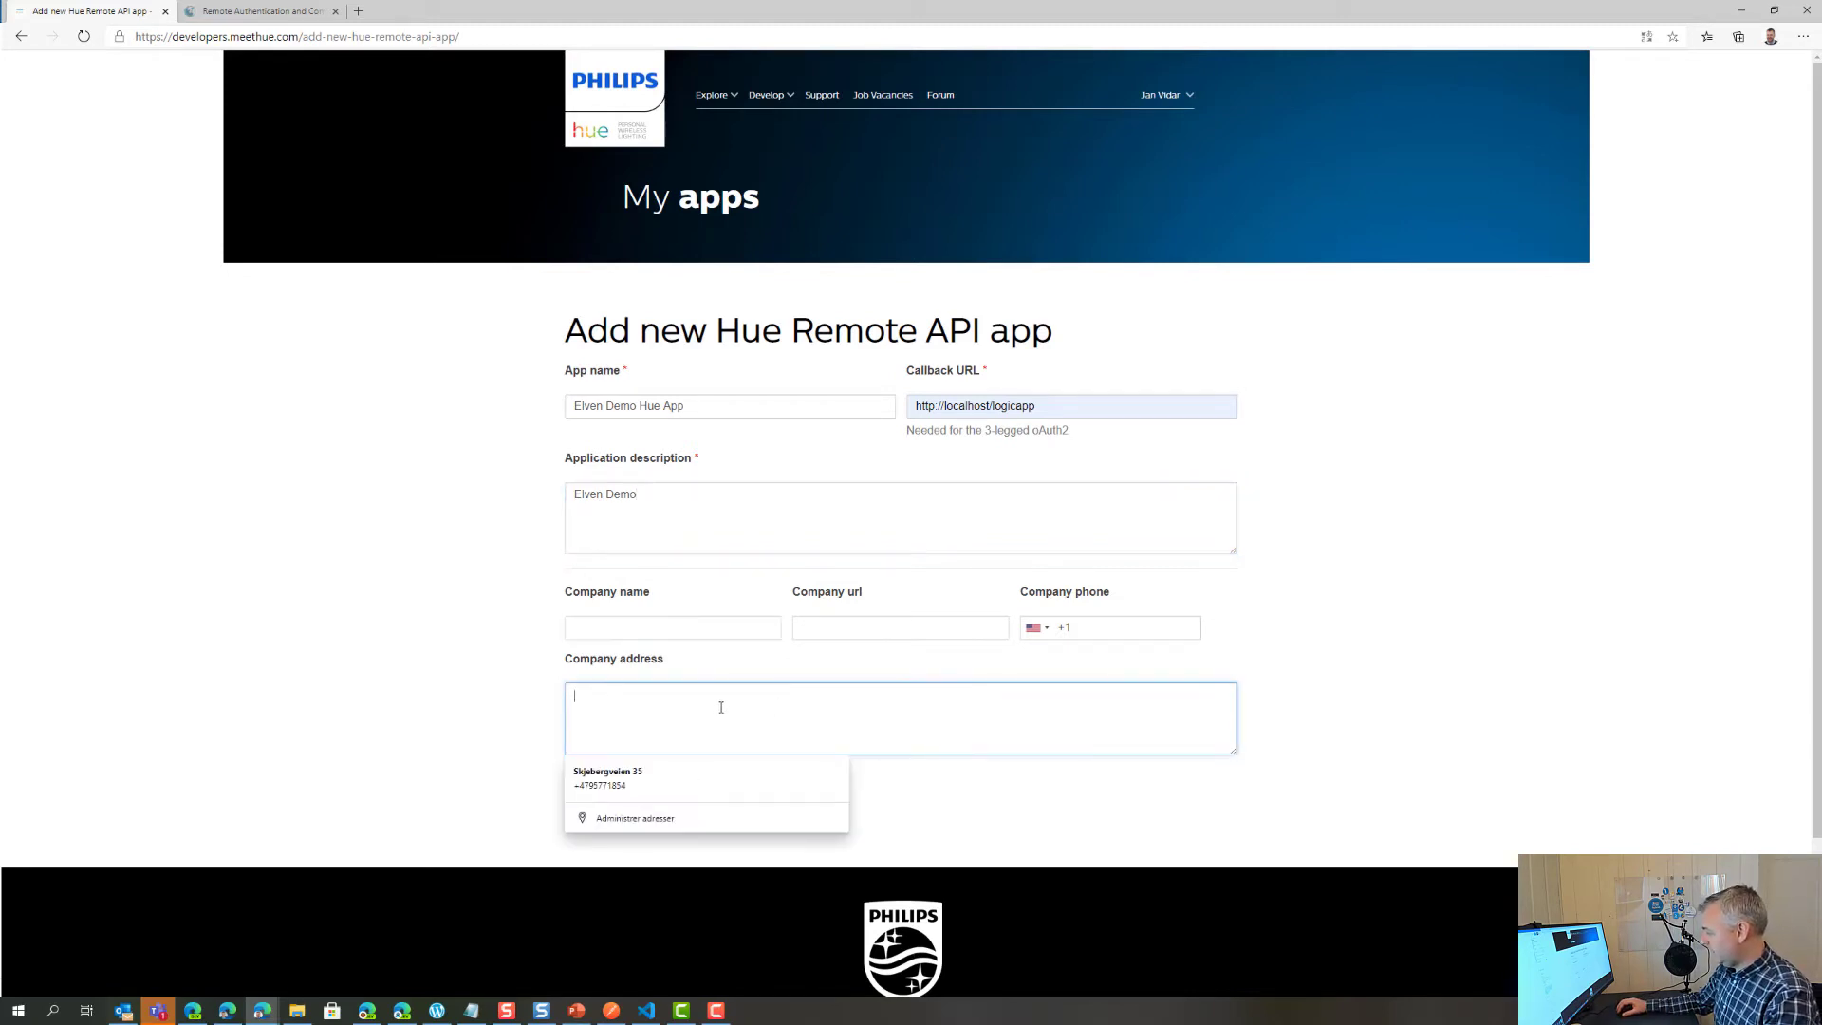
double_click(471, 678)
click(590, 777)
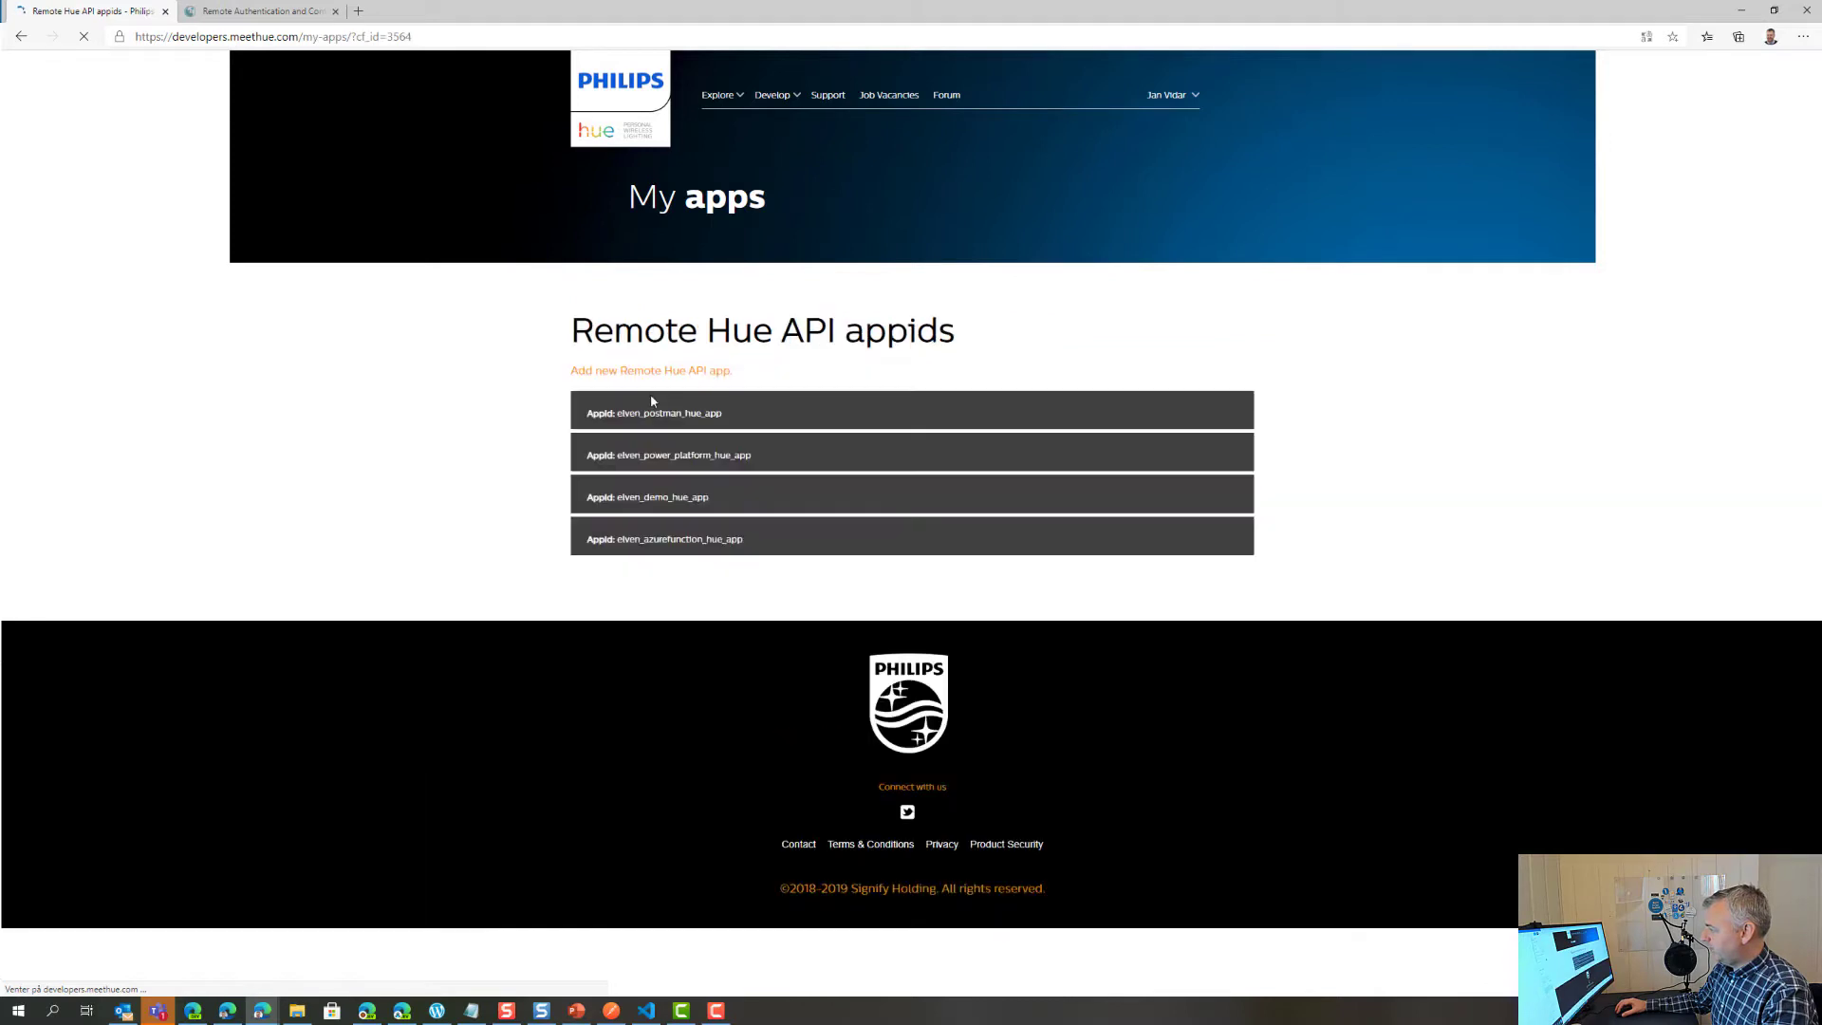
Expand elven_demo_hue_app to inspect its generated ClientId and ClientSecret
click(670, 494)
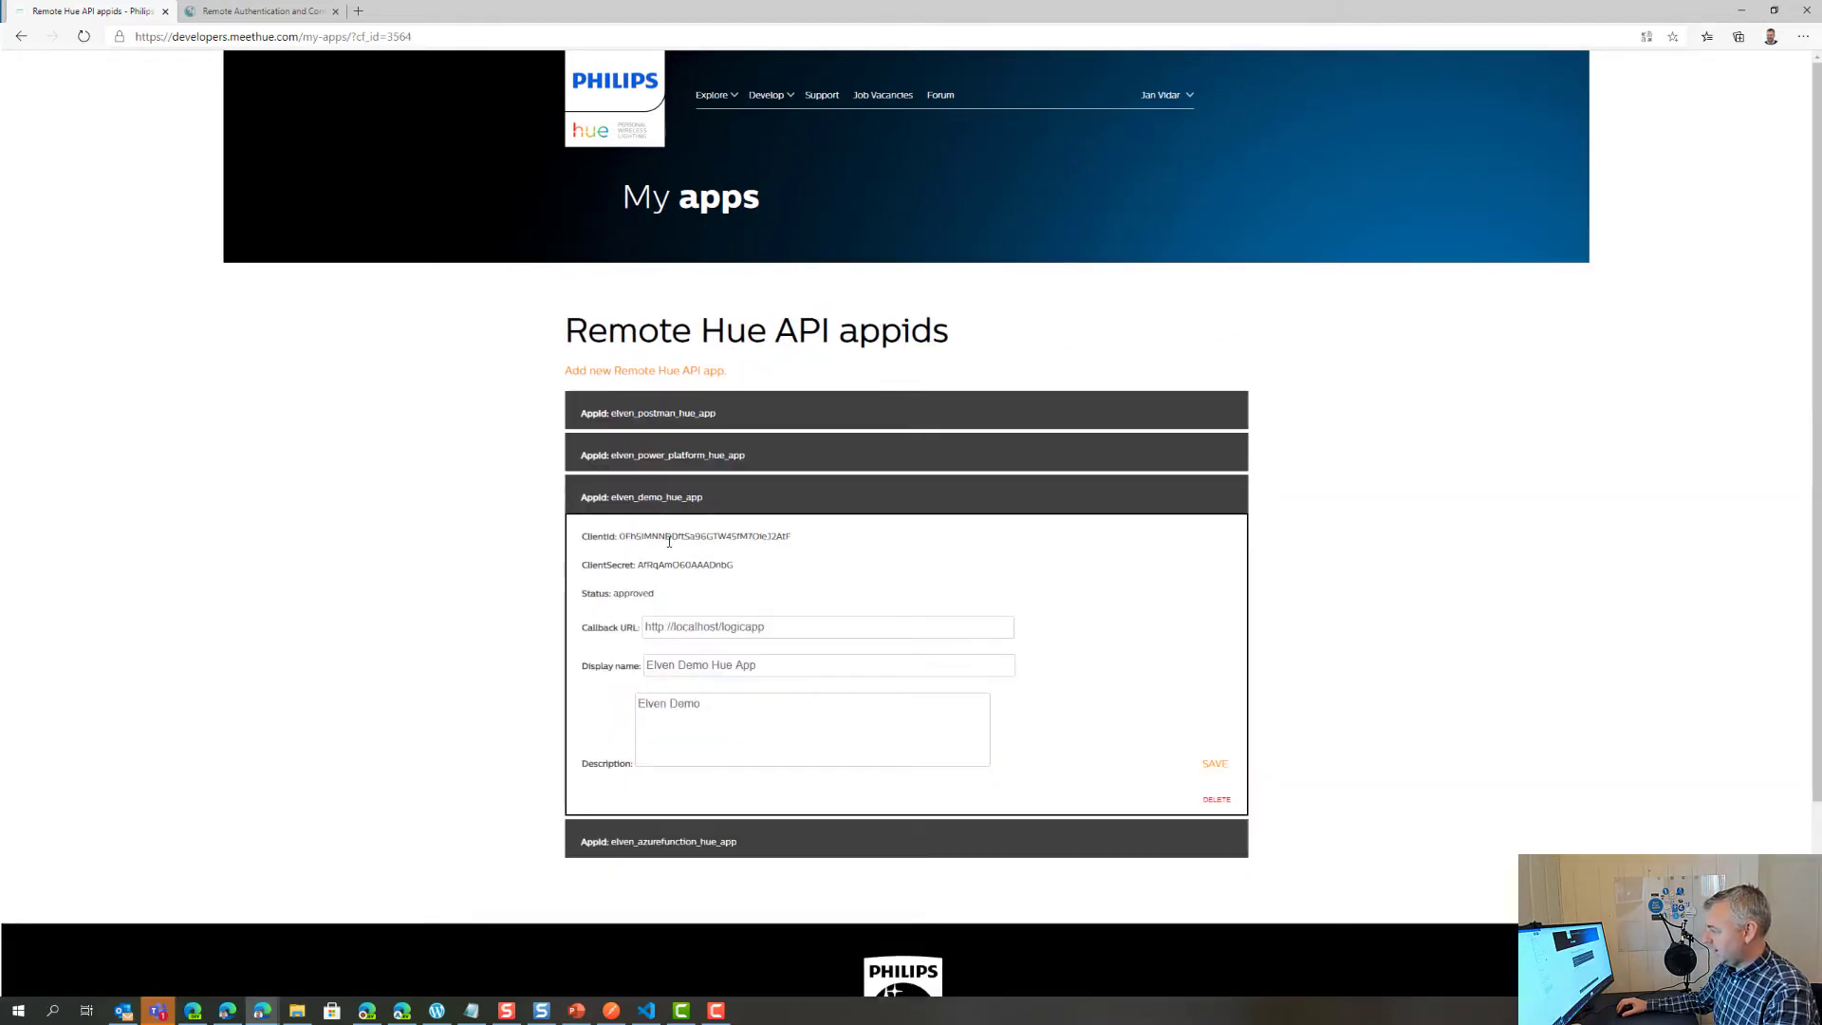
double_click(671, 536)
click(813, 560)
scroll(816, 569, down, 3)
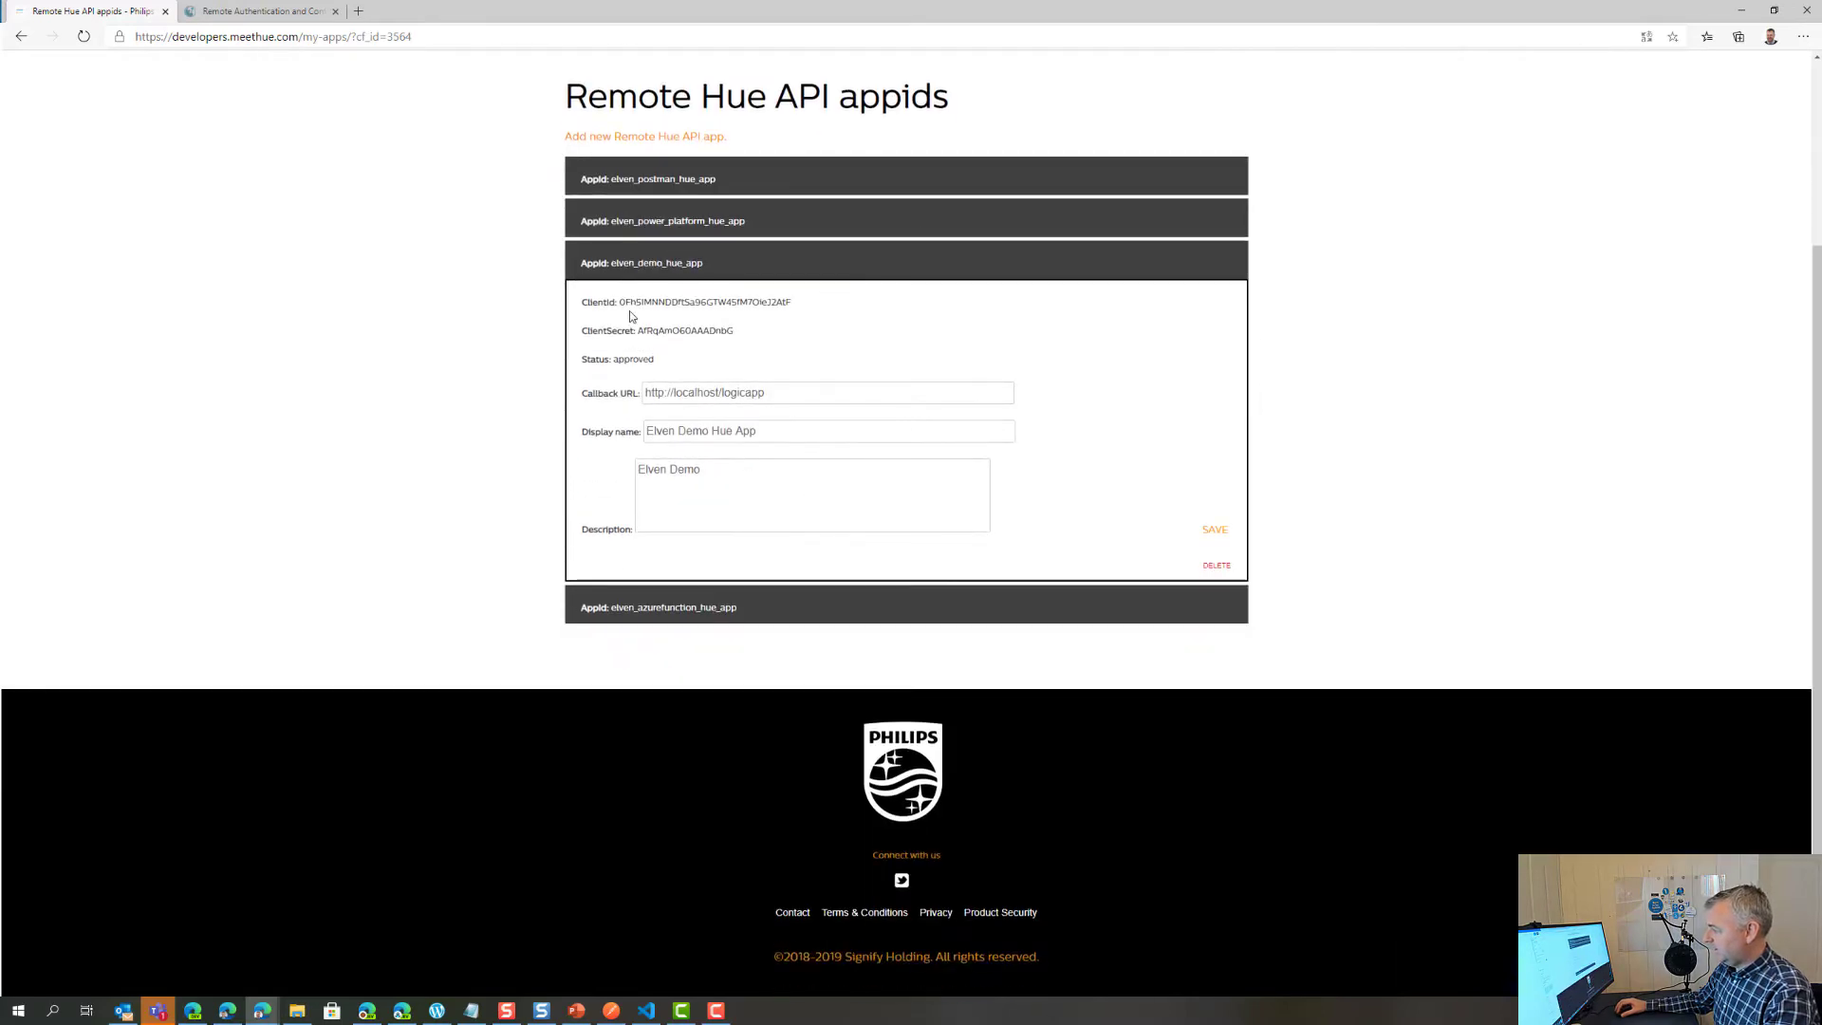
double_click(705, 331)
click(789, 337)
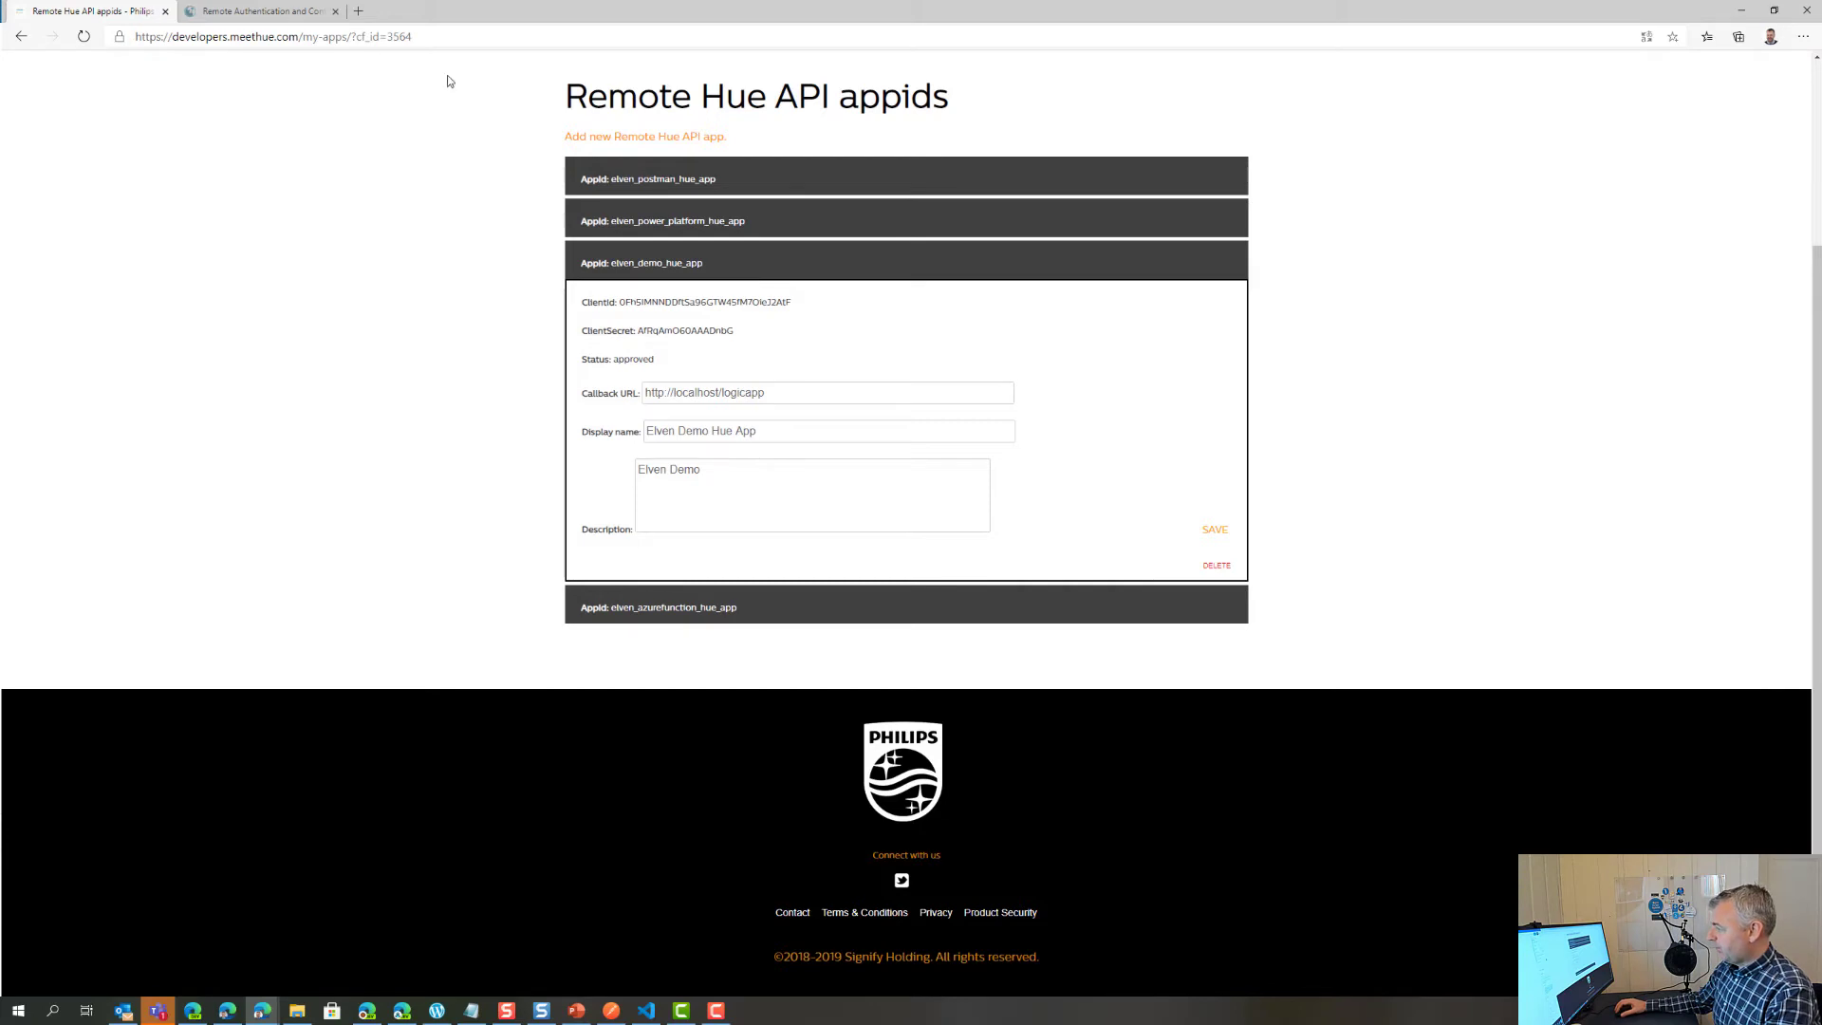
Paste the oauth2/auth authorize URL into a new tab, then copy the app's ClientId
click(360, 12)
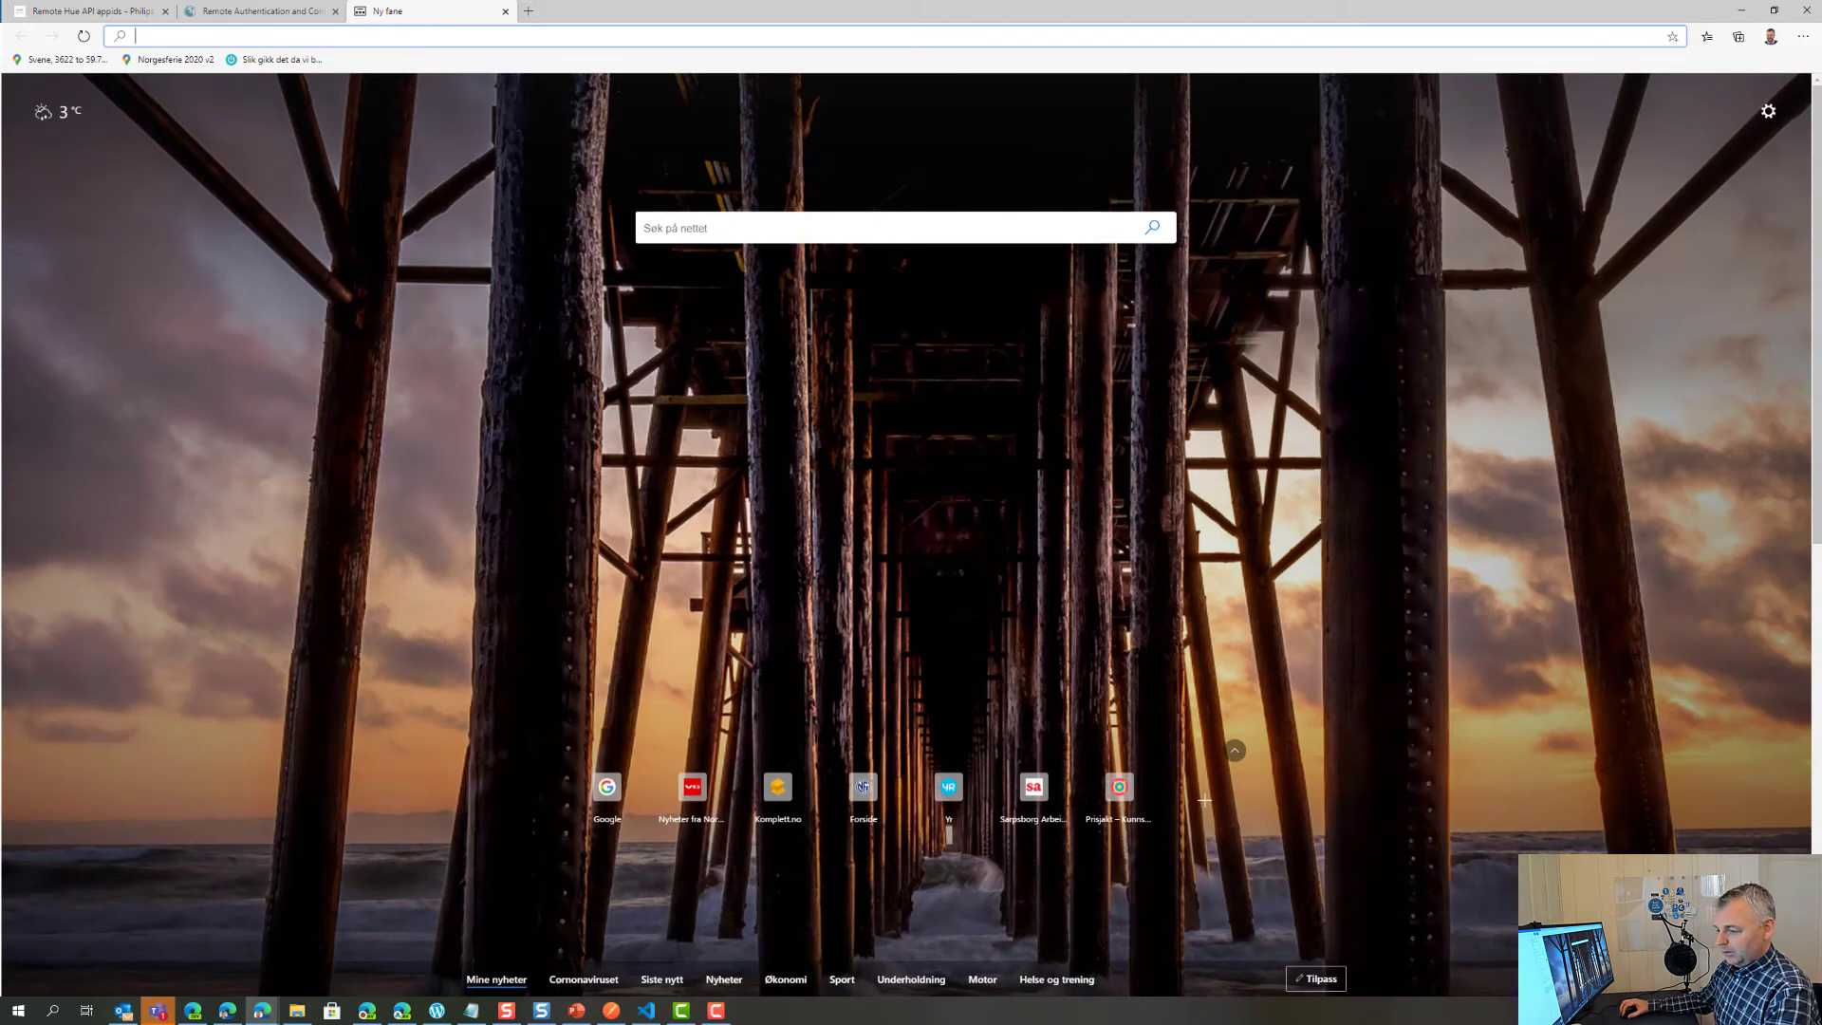
key(alt+Tab)
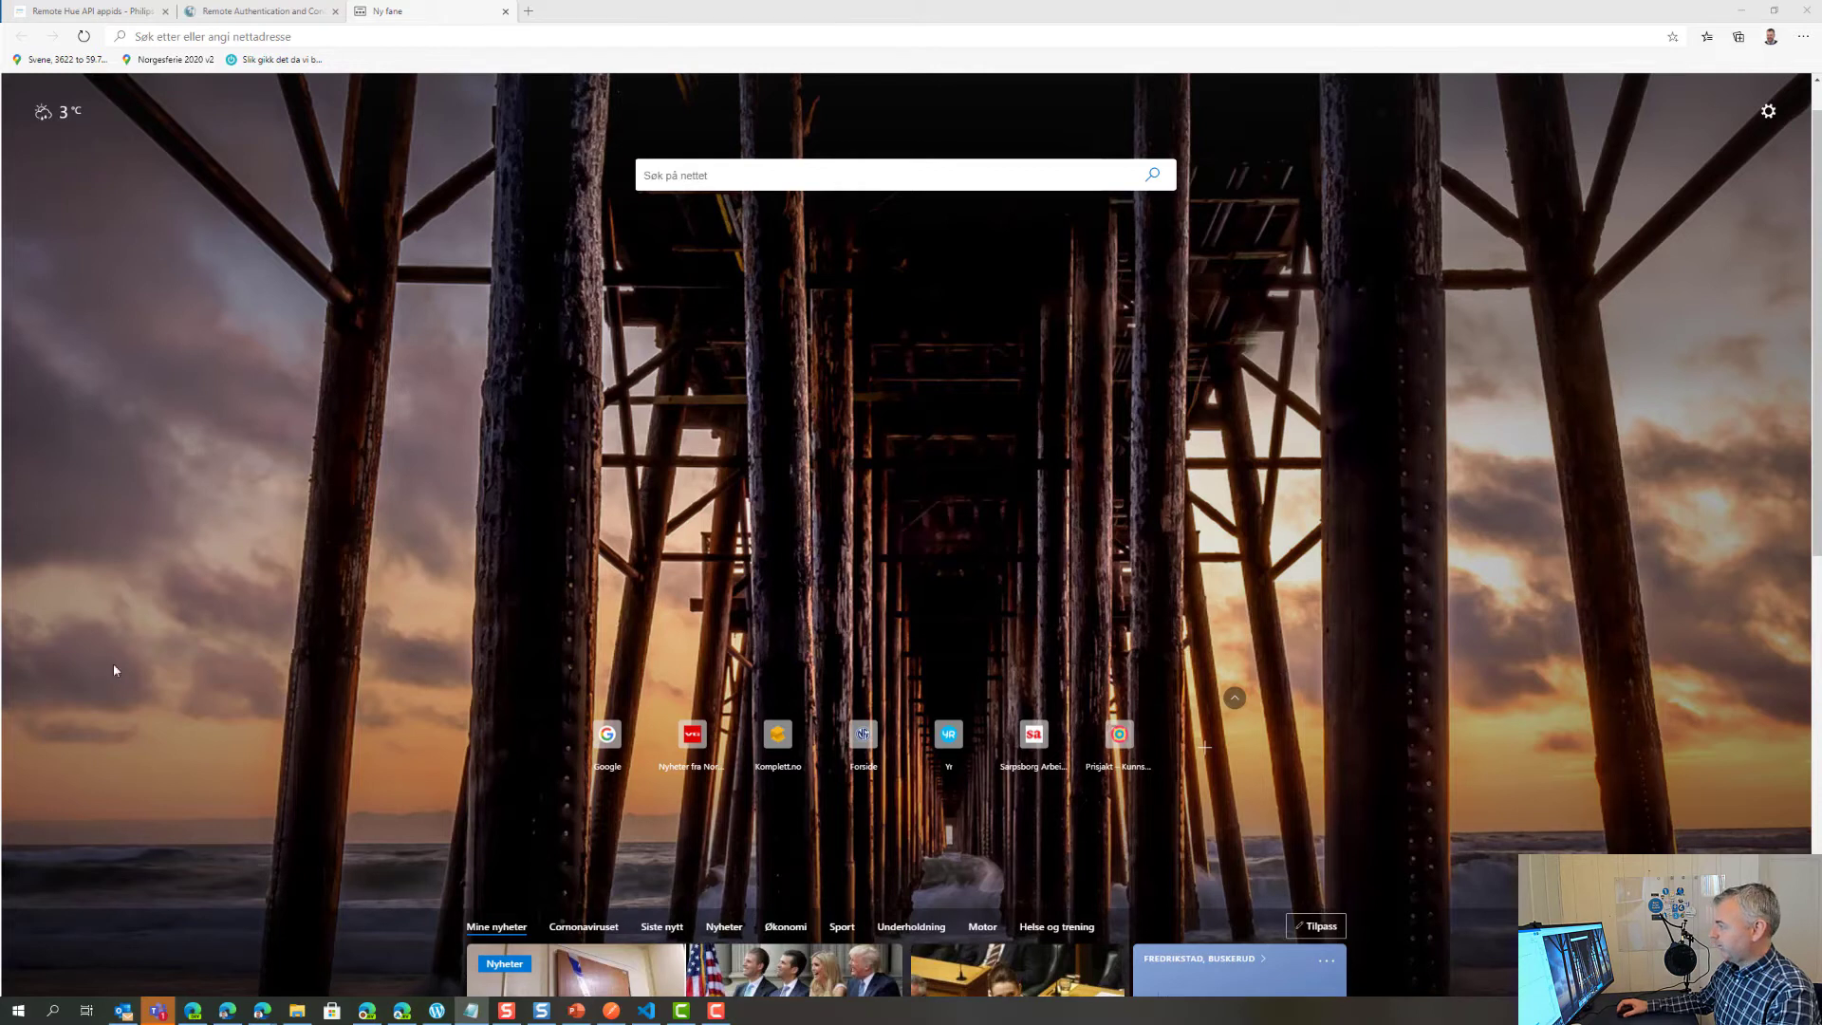
click(320, 41)
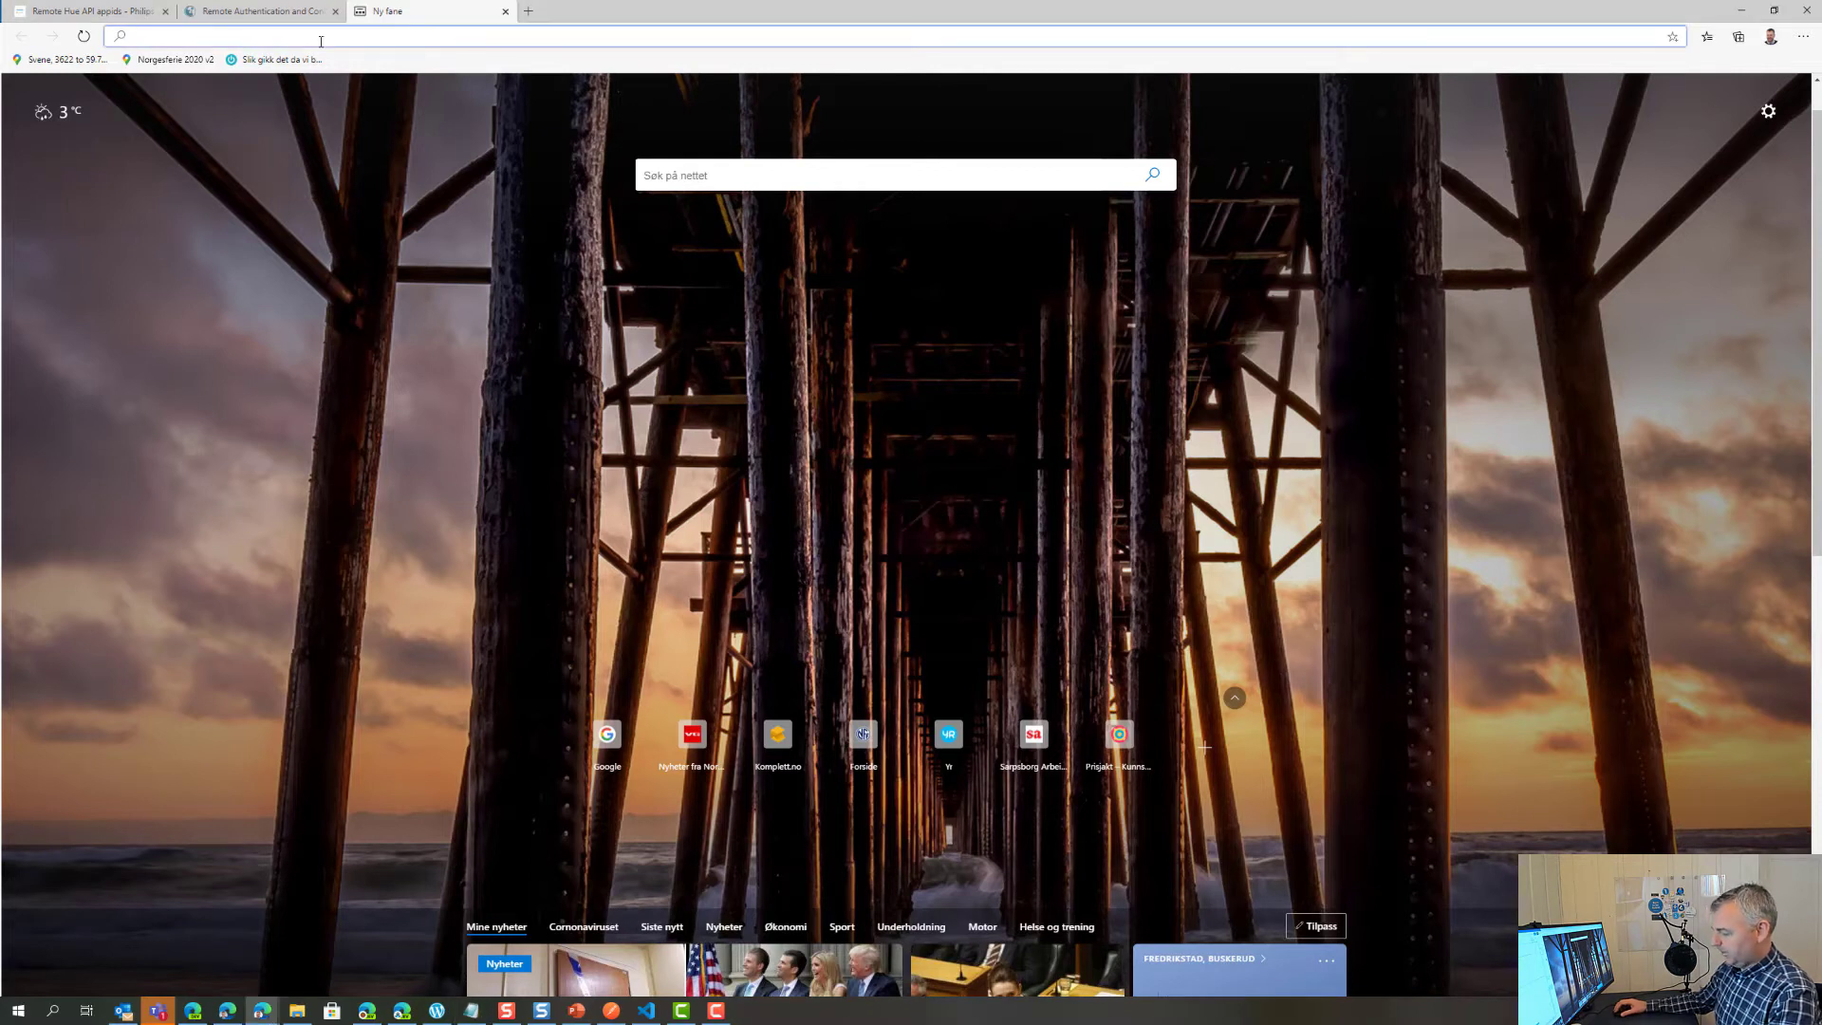
text(https://api.meethue.com/oauth2/auth?clientid=<CLIENTID>&response_type=code&state=elvenanystring&appid=elven_demo_hue_app&deviceid=elven_demo&devicename=Elven Demo)
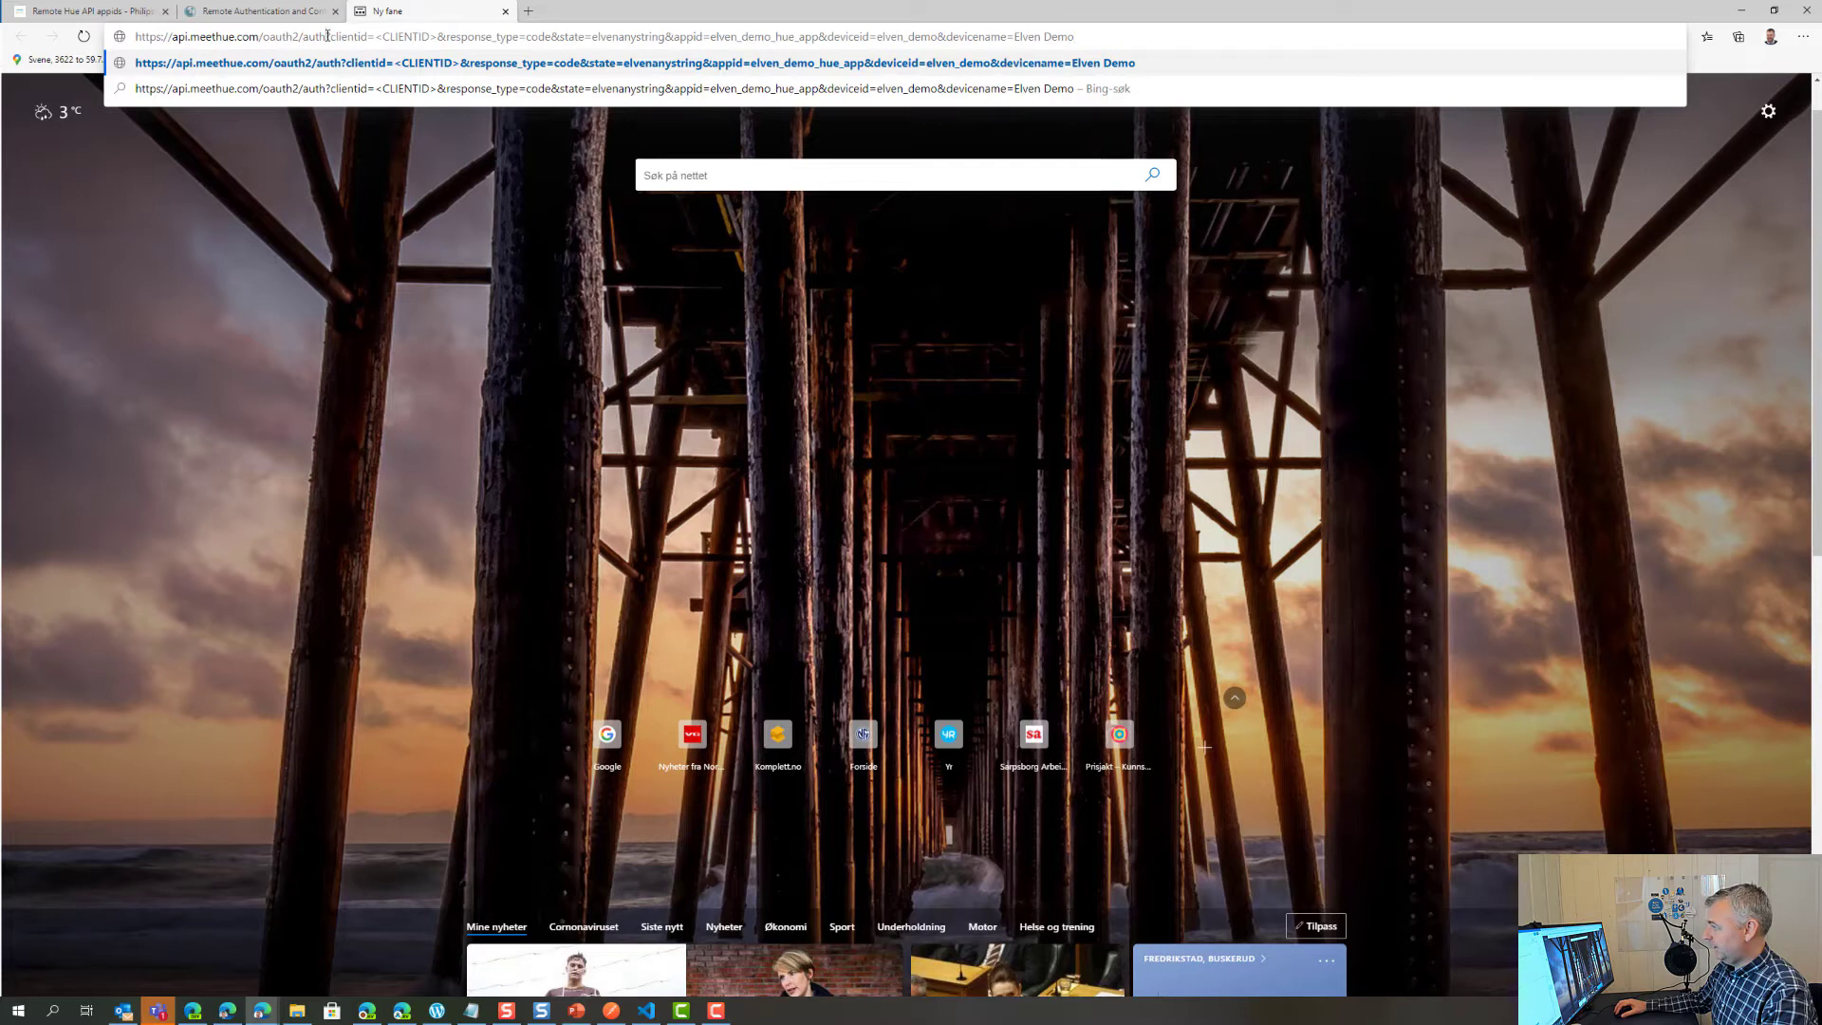
drag(328, 36, 302, 36)
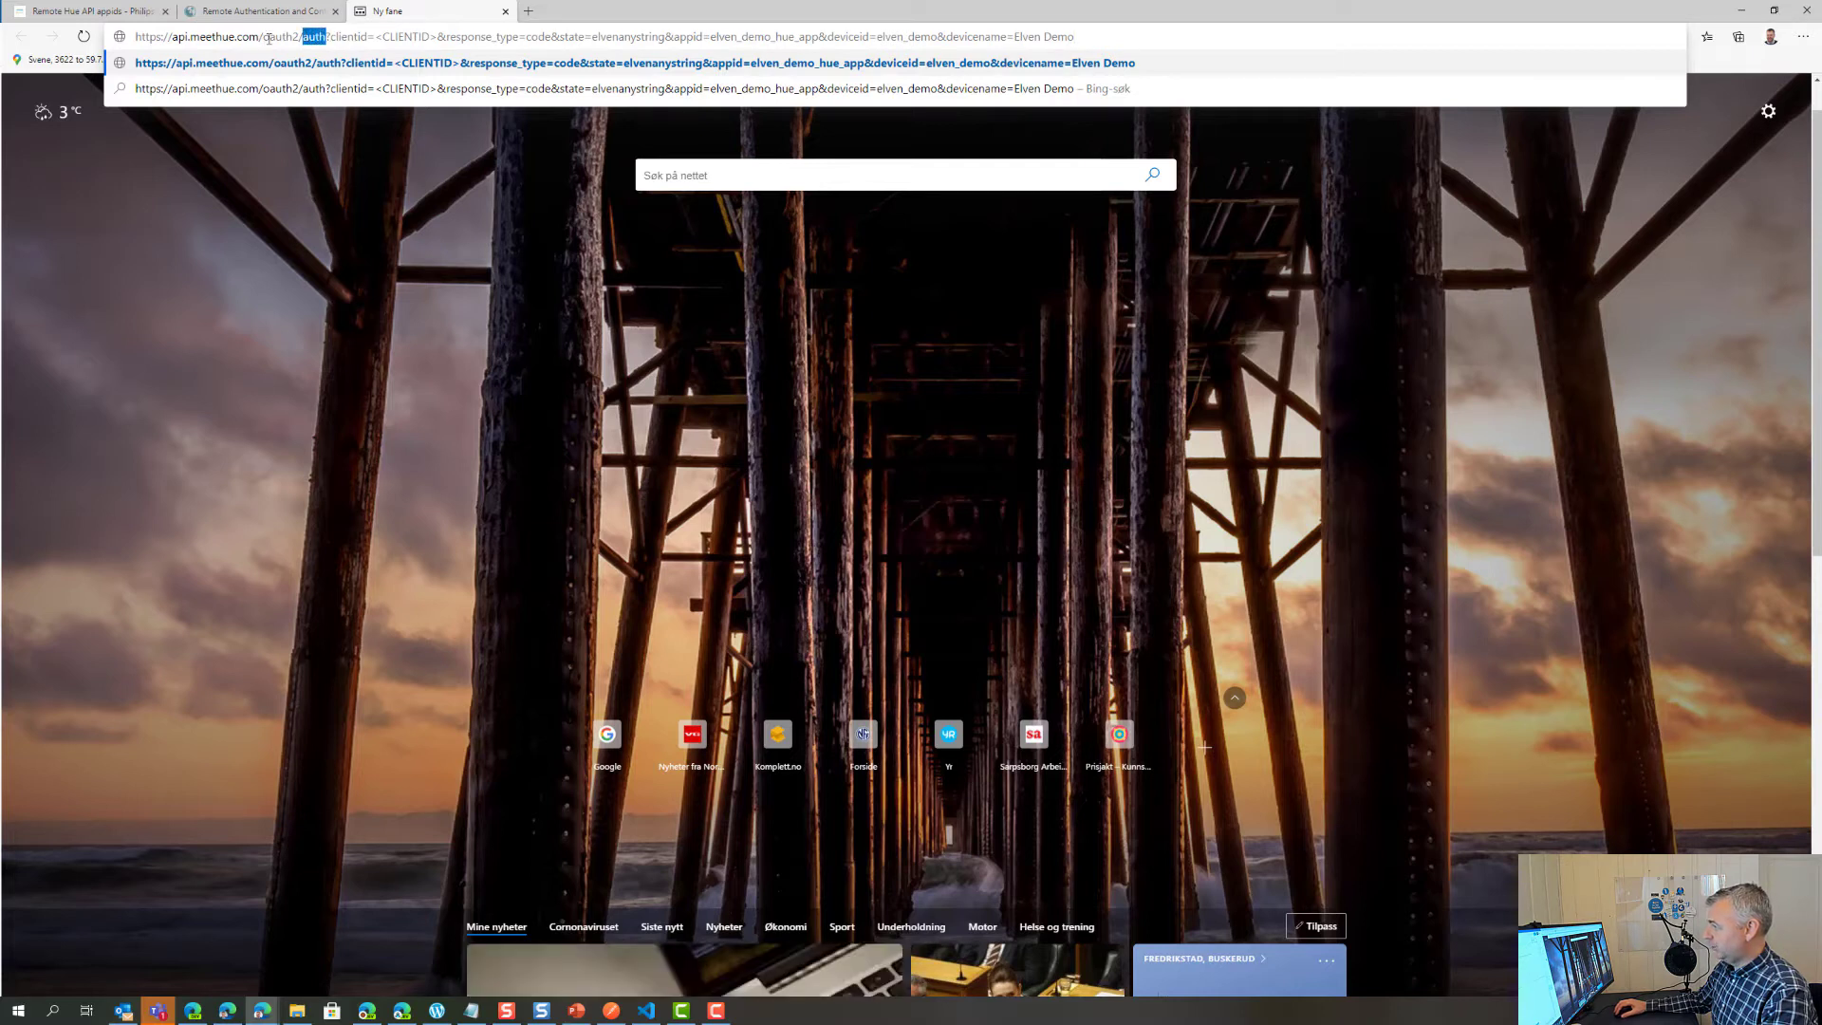
click(294, 37)
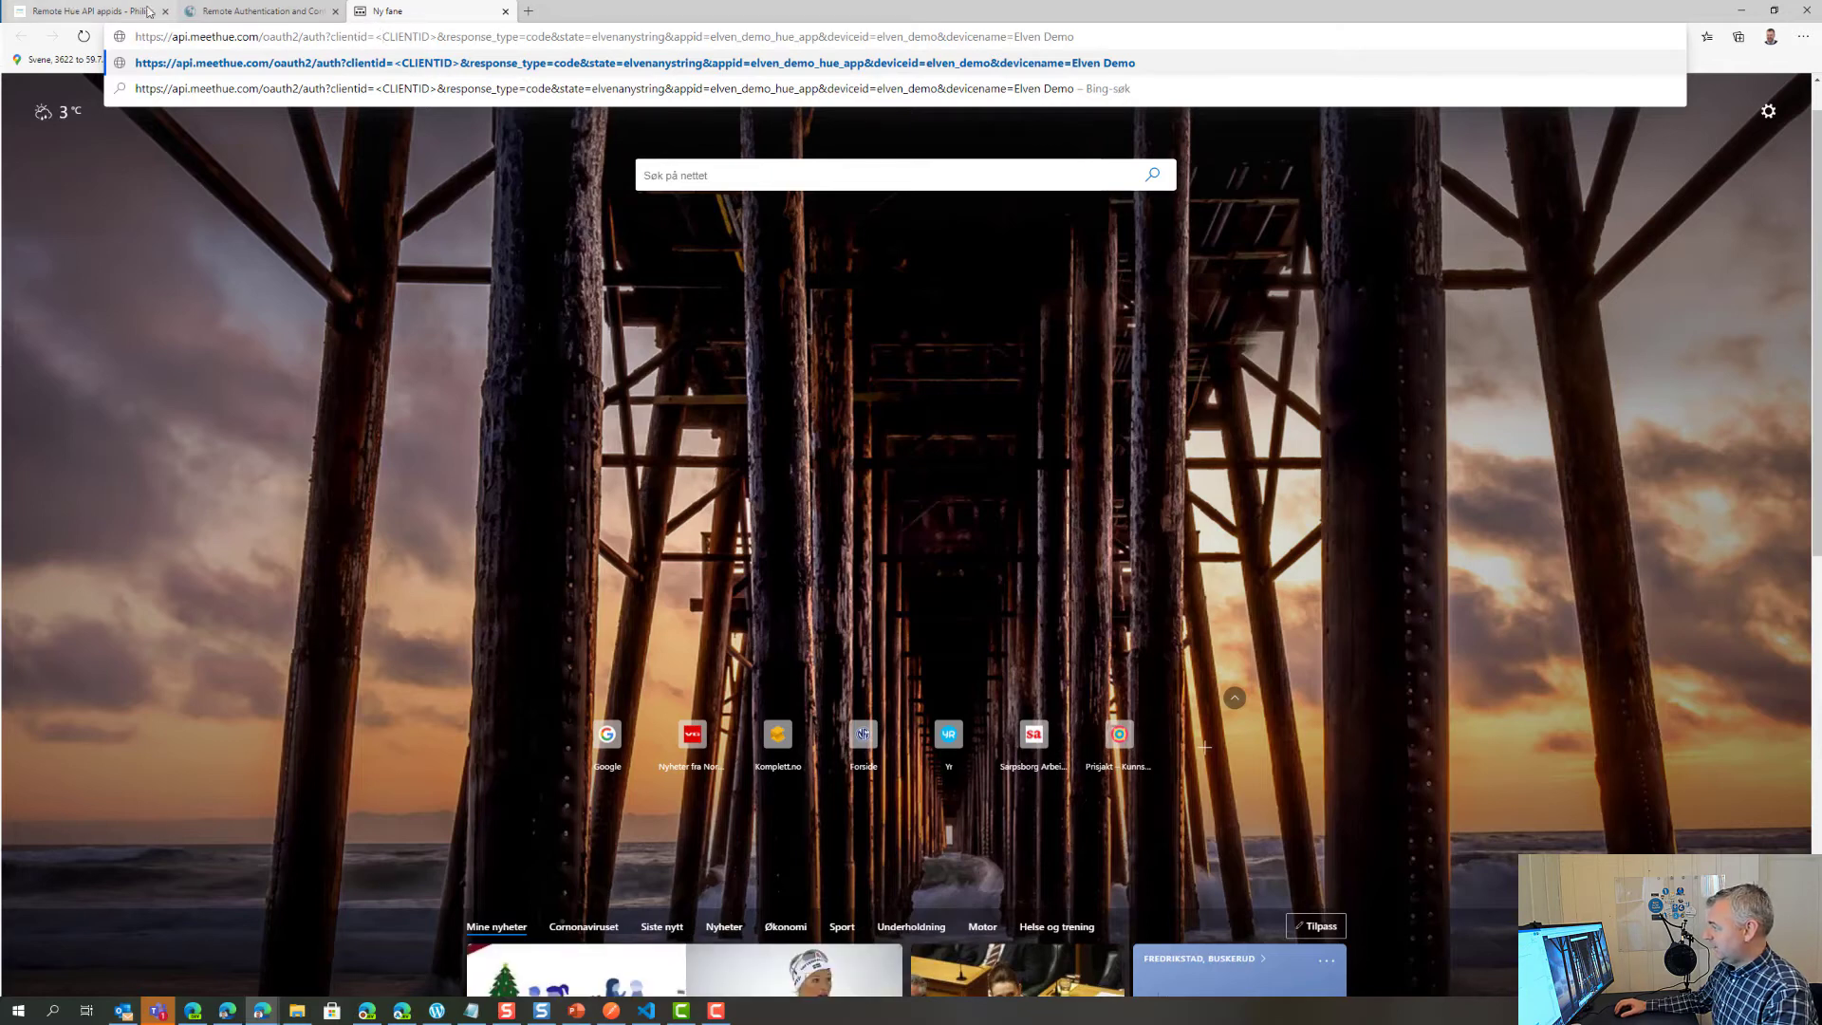
click(147, 11)
double_click(690, 303)
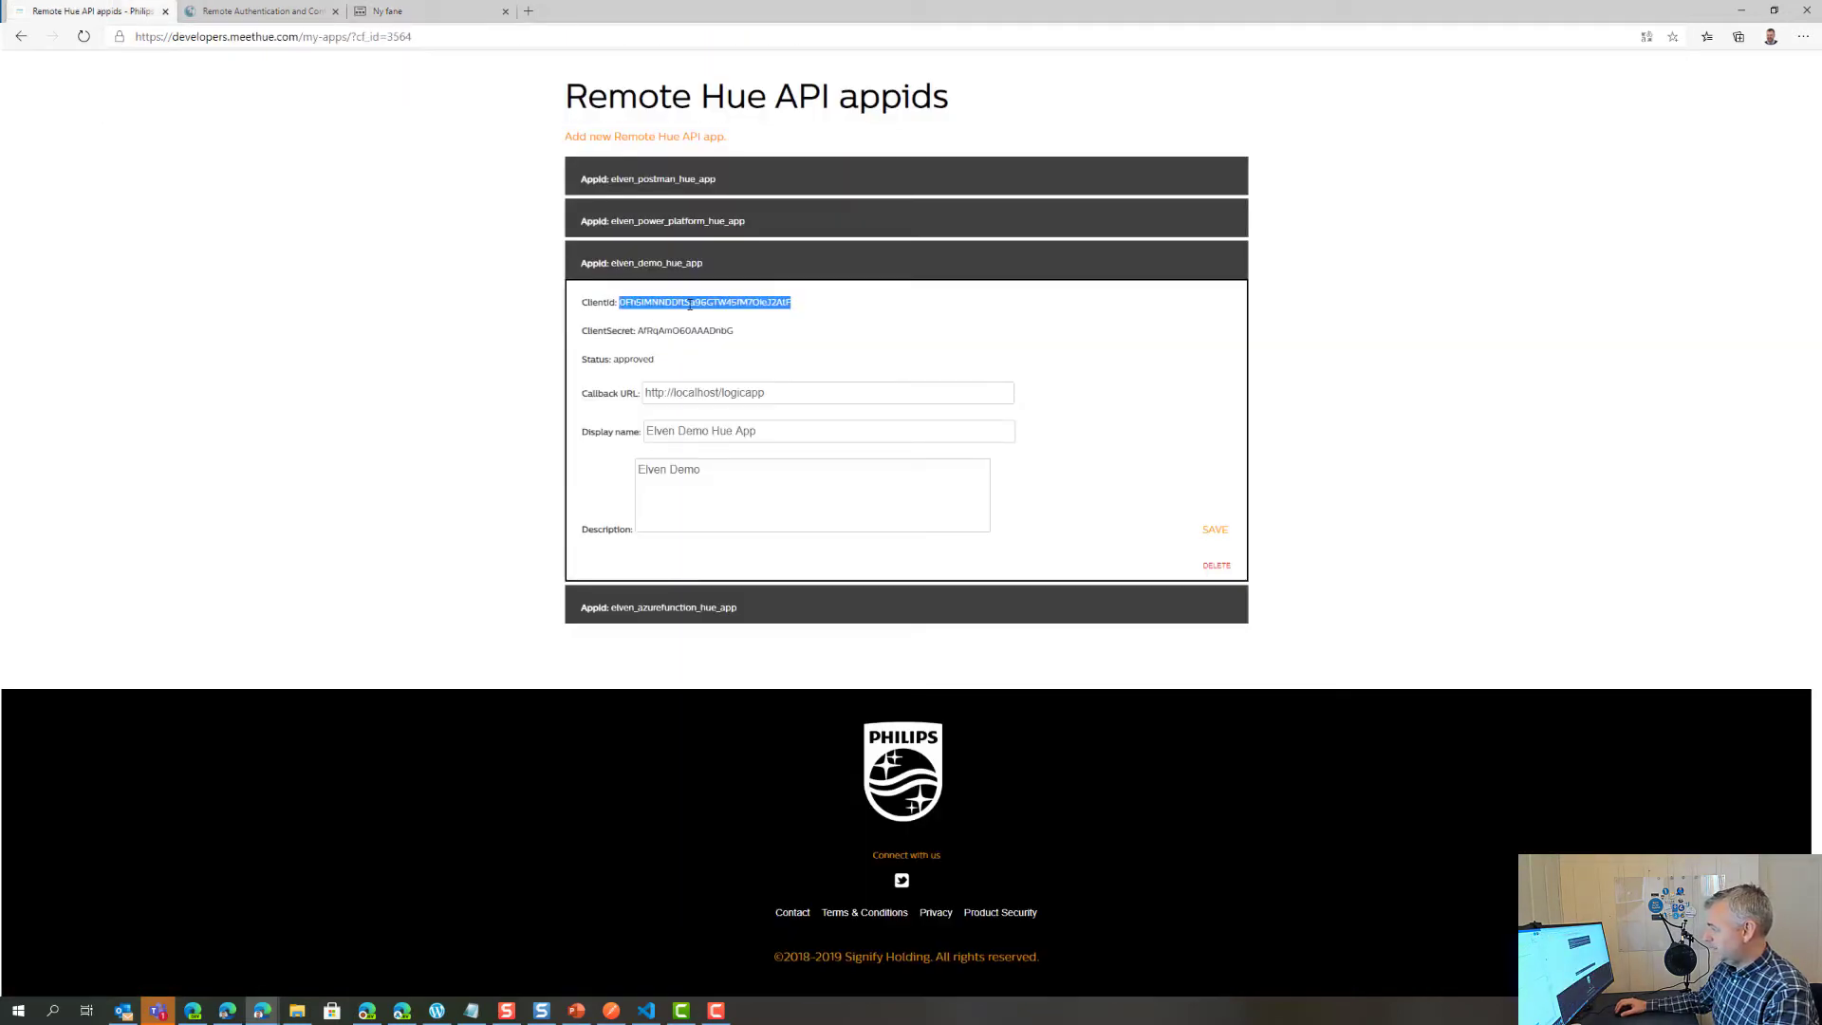
Replace the <CLIENTID> placeholder in the authorize URL with the copied client id
click(399, 10)
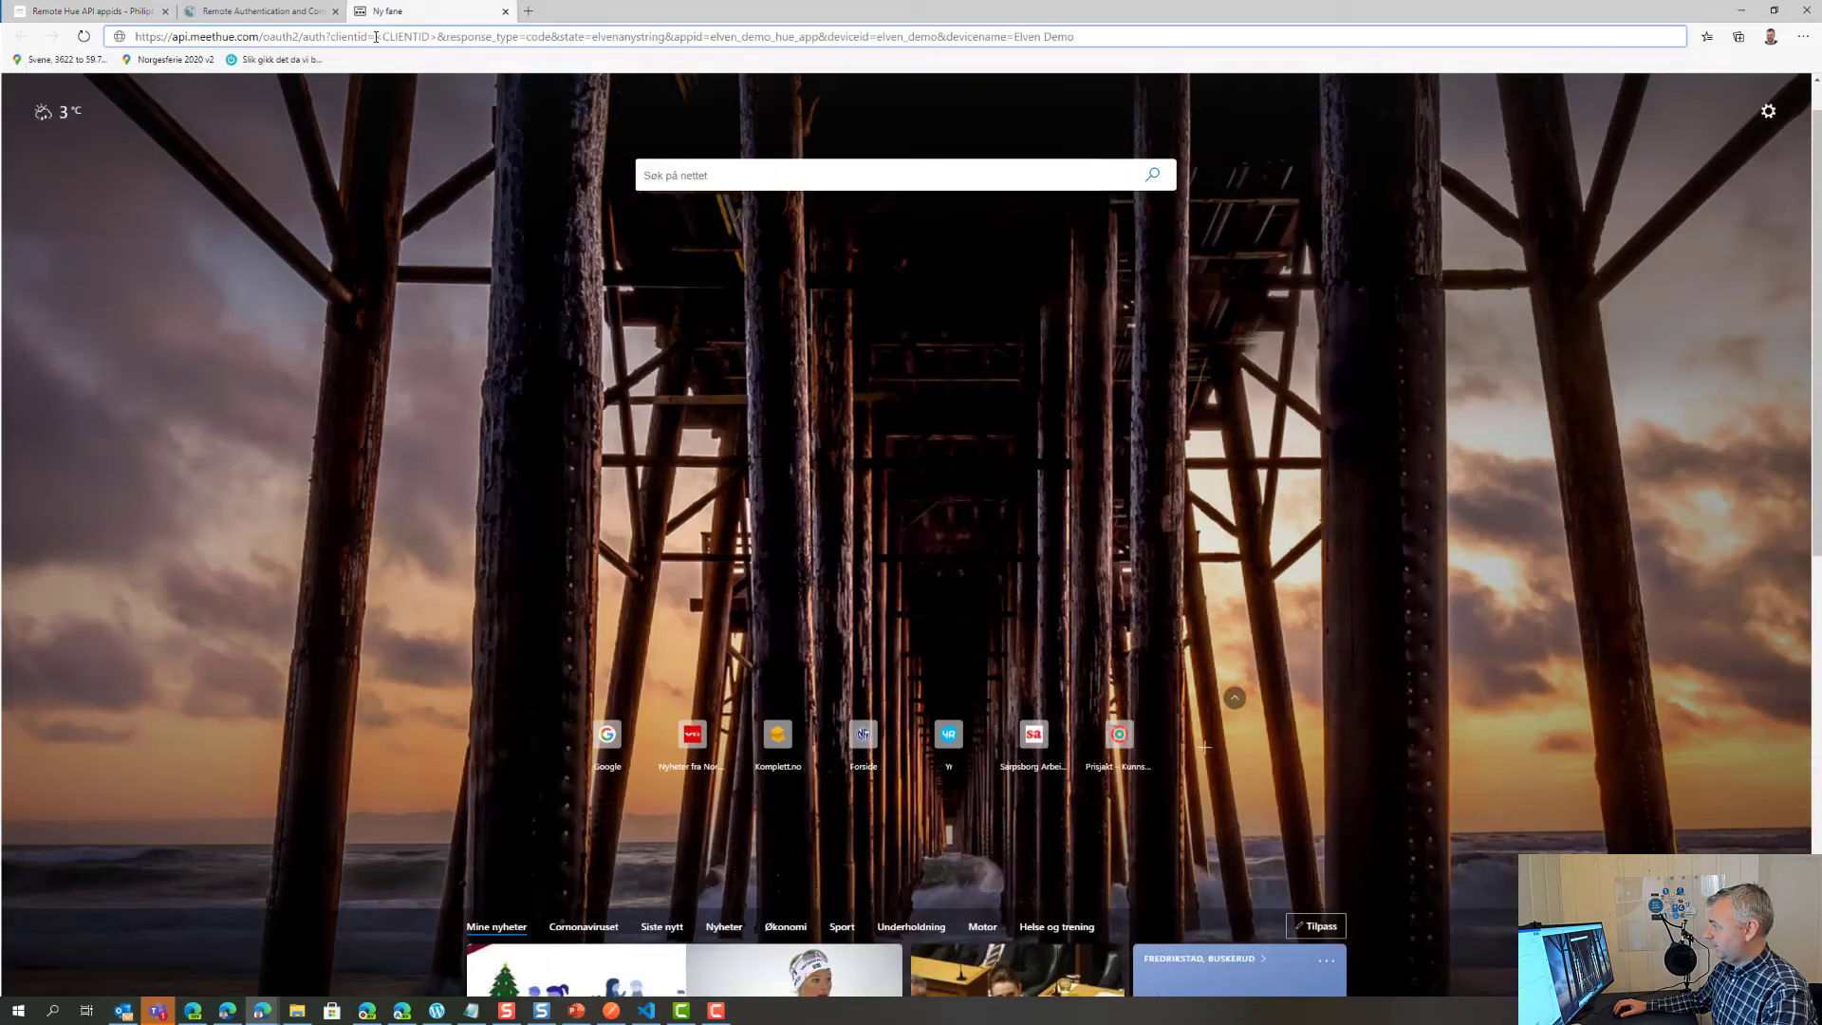
drag(376, 36, 437, 36)
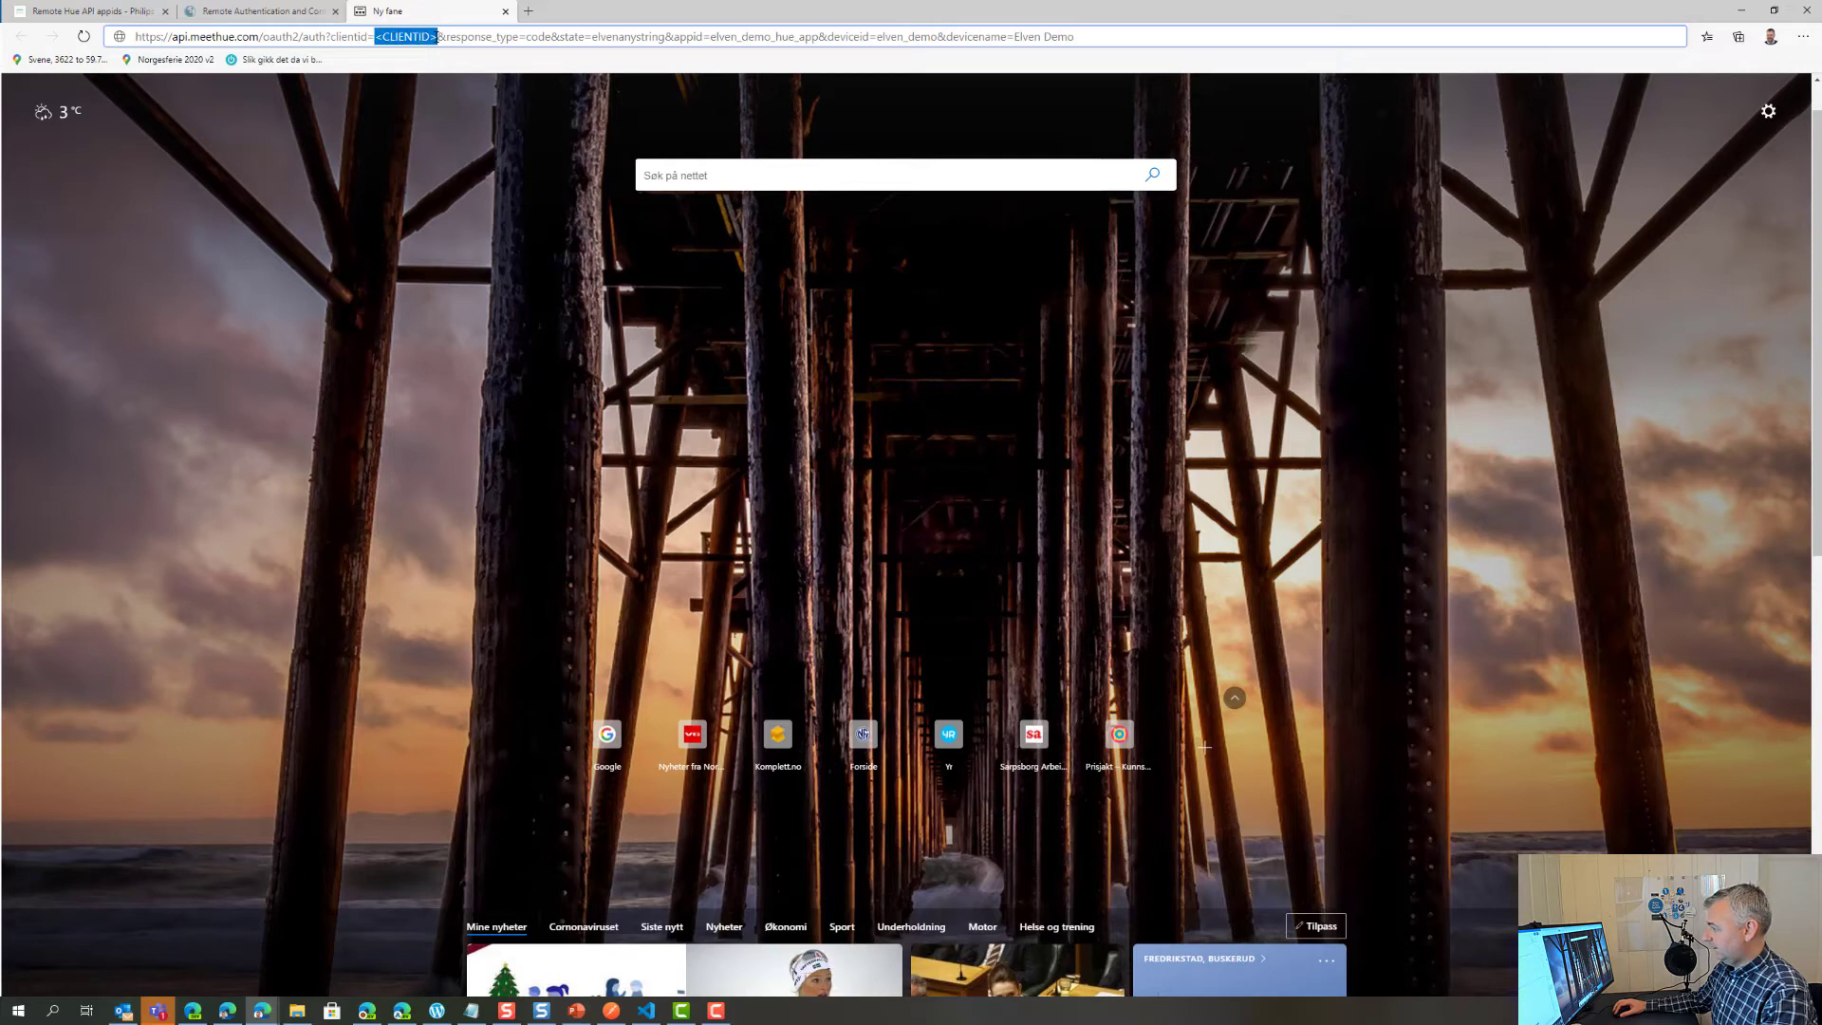
text(0Fh5IMNNDDftSa96GTW45fM7OieJ2AtF)
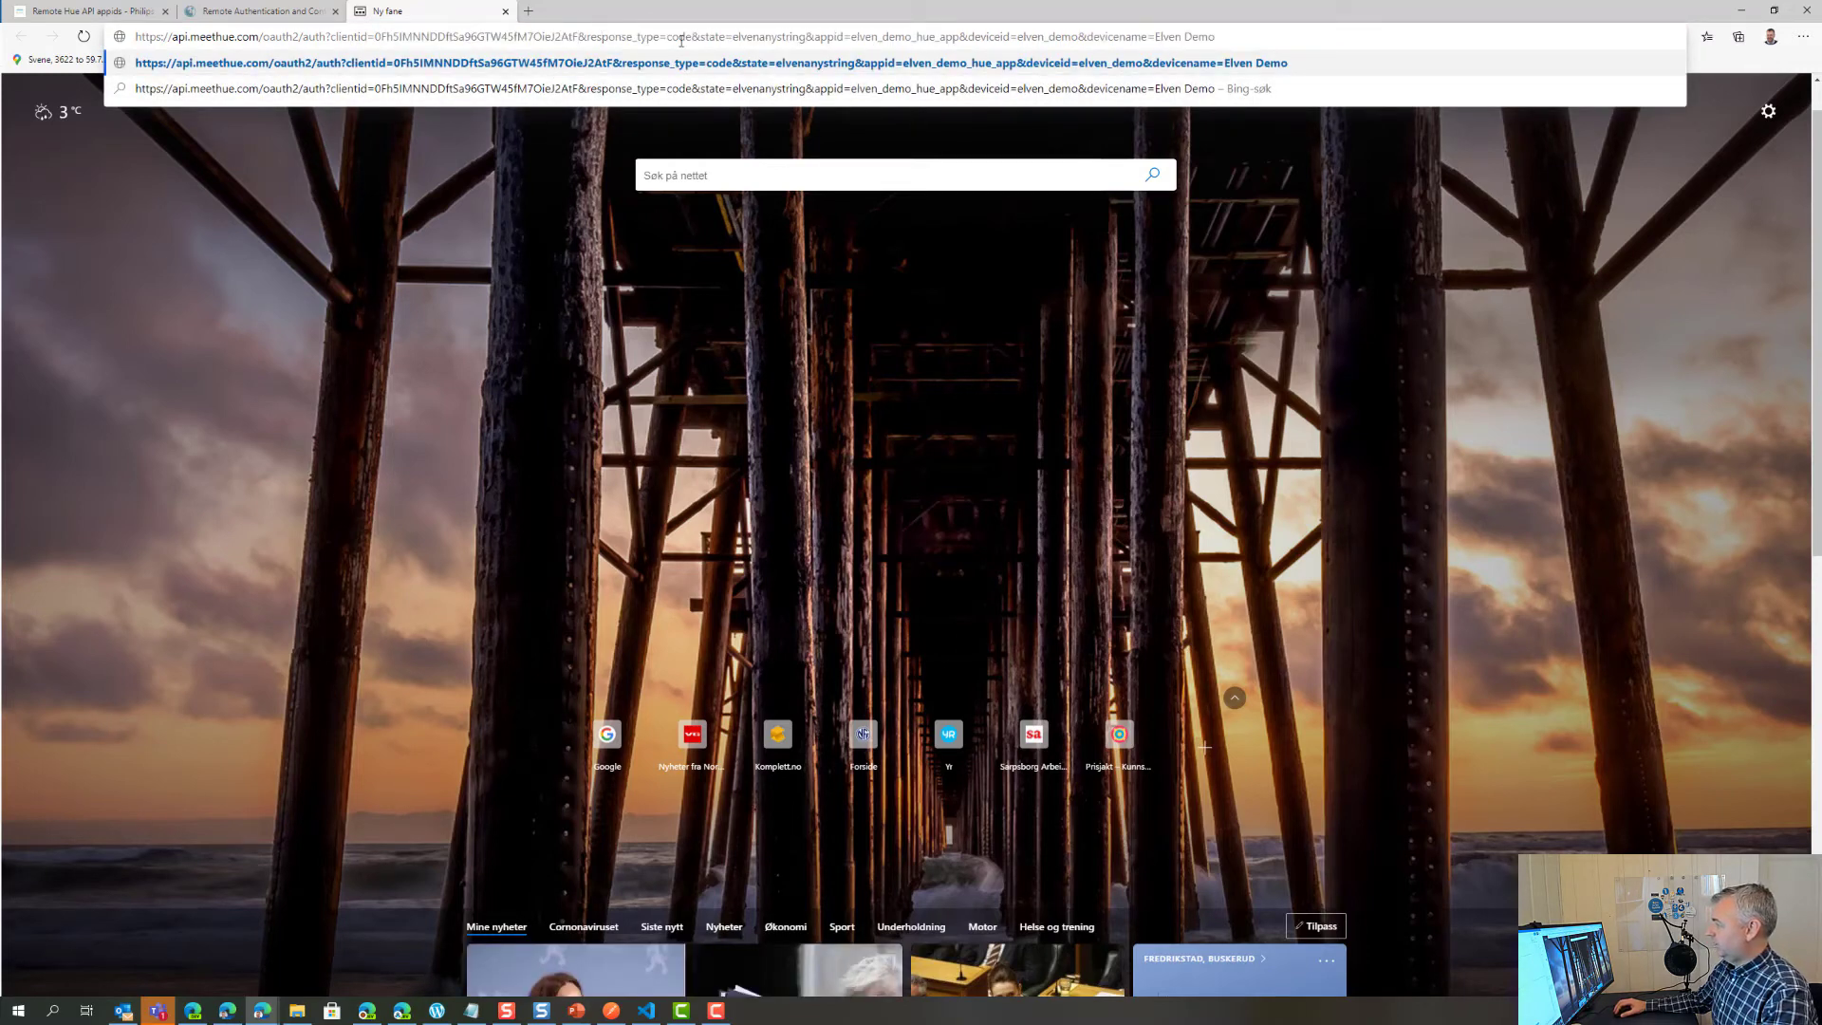
Review the response_type=code, state=elvenanystring and appid=elven_demo_hue_app parameters
drag(587, 36, 690, 33)
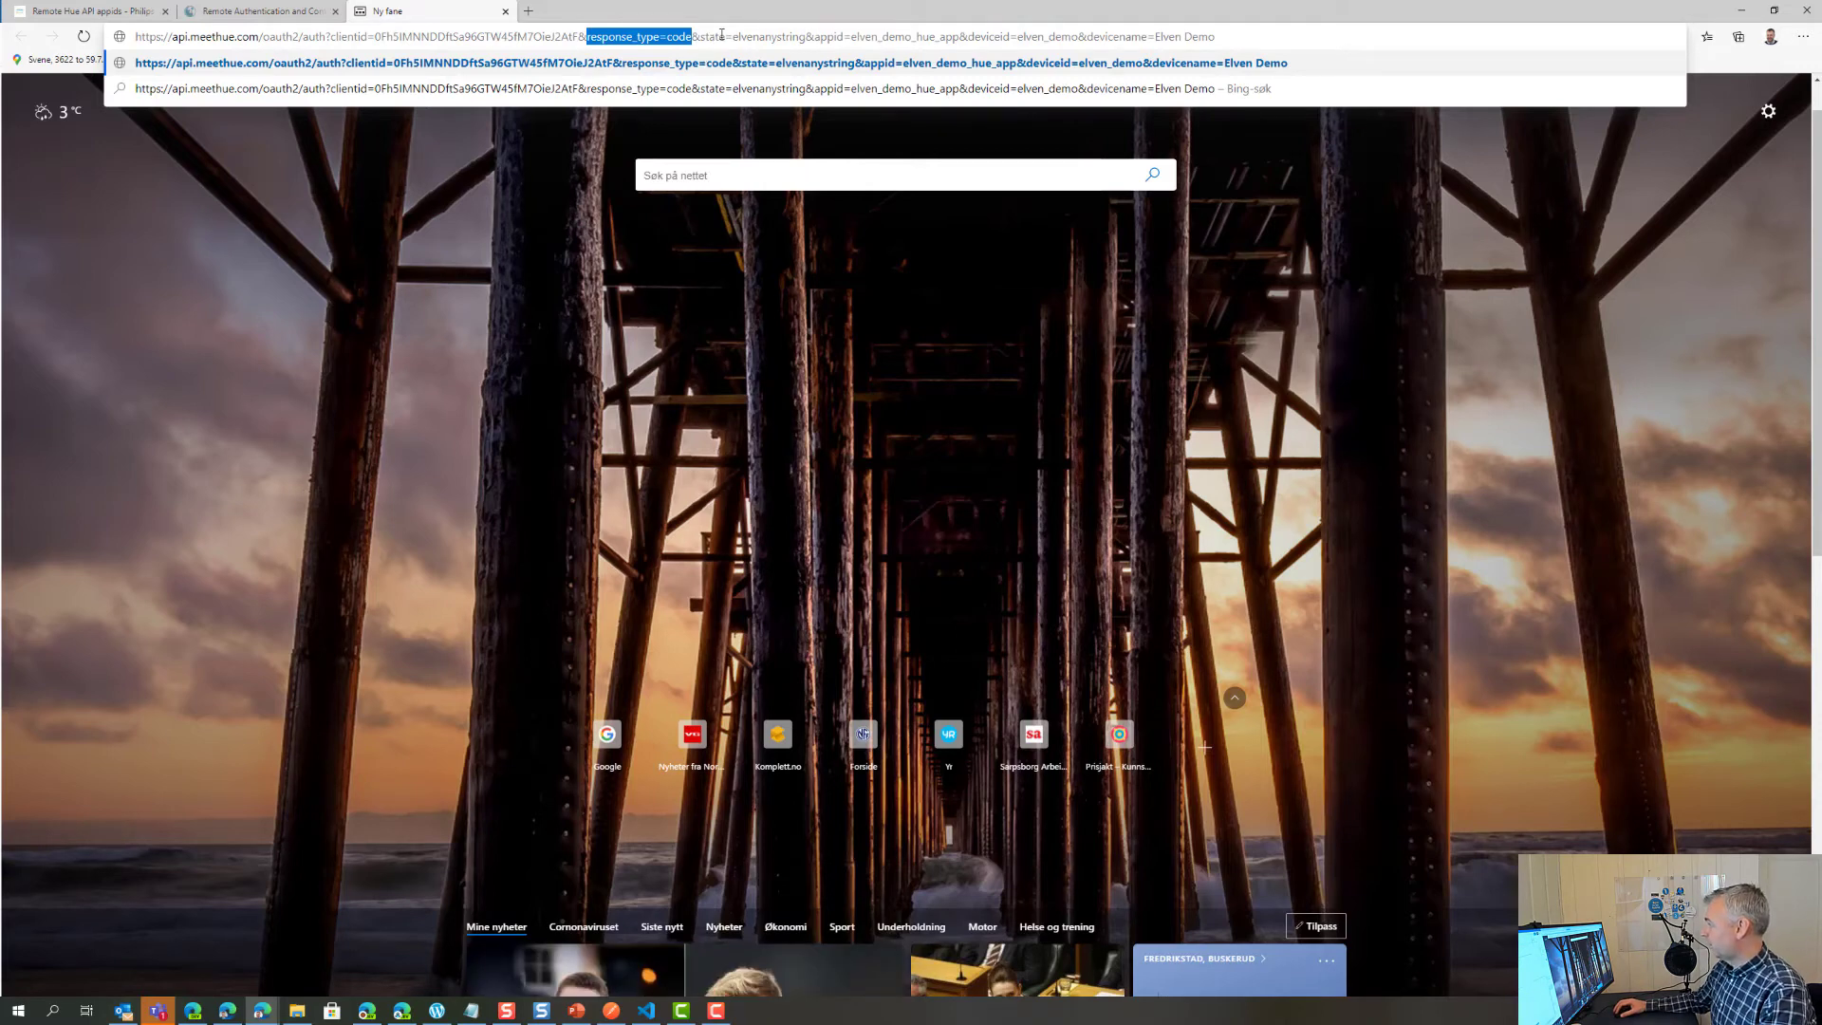
click(710, 36)
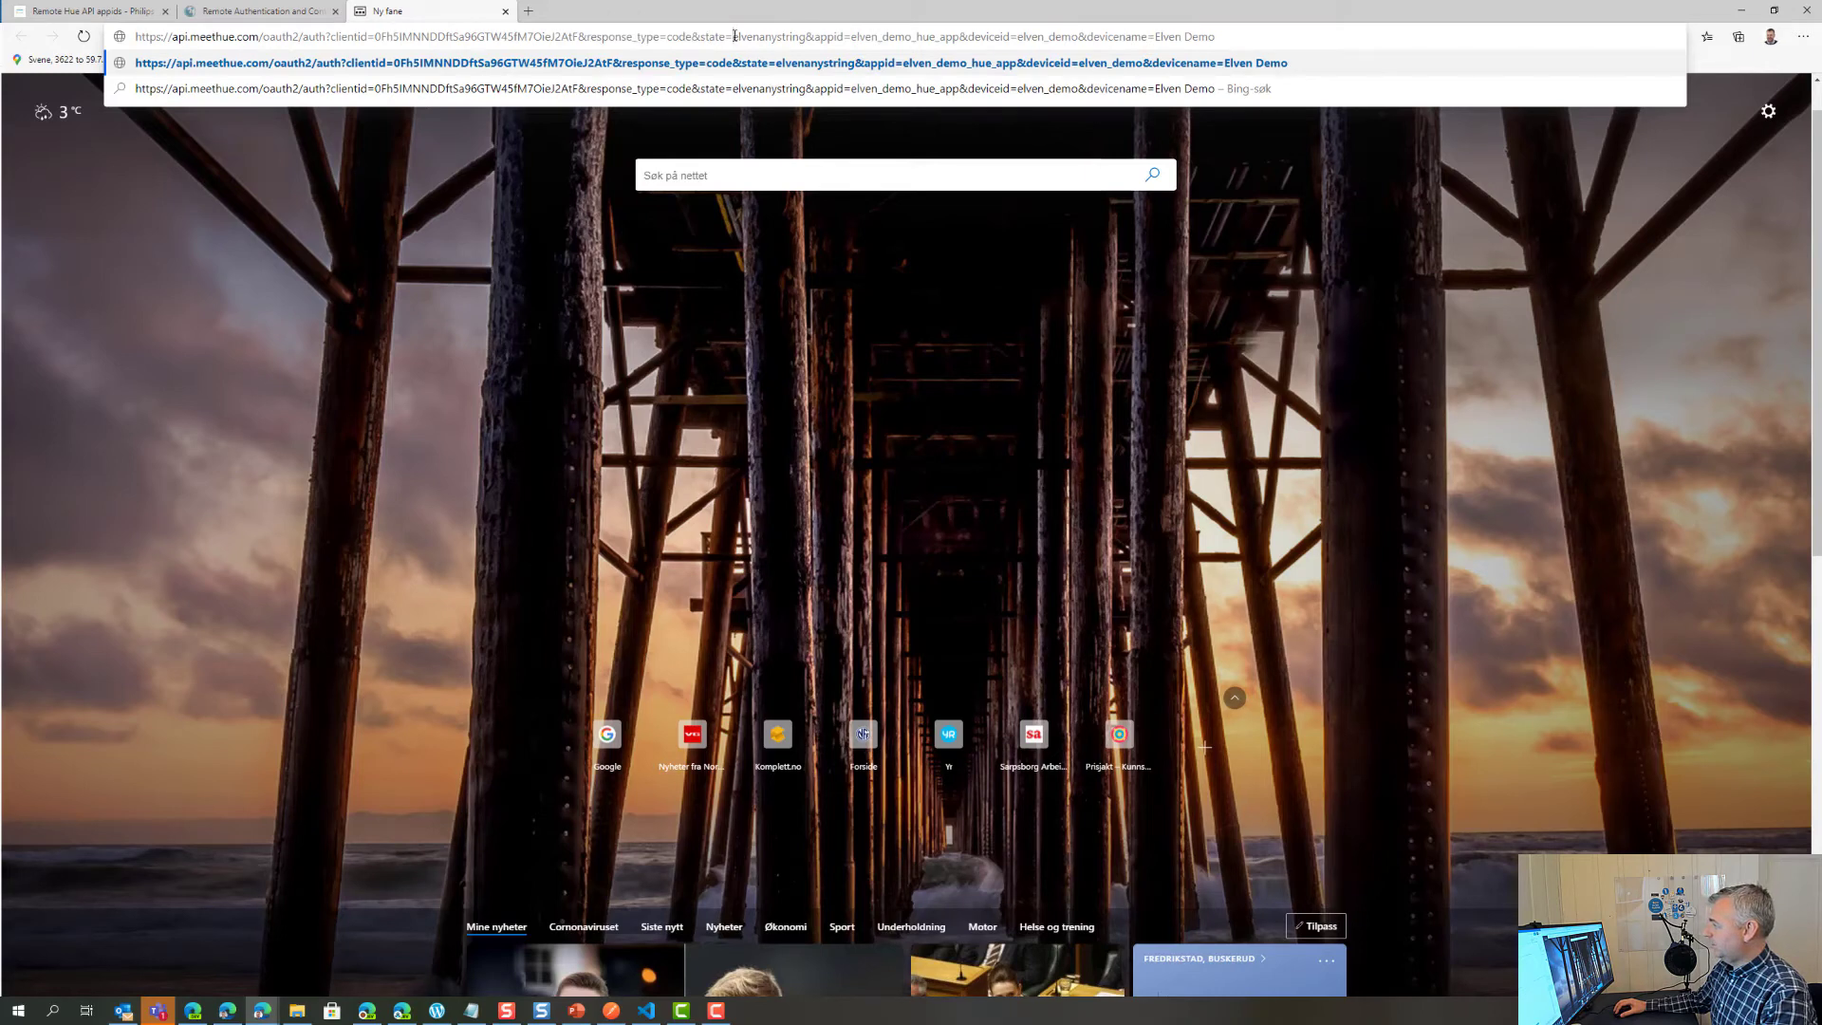
drag(734, 36, 807, 36)
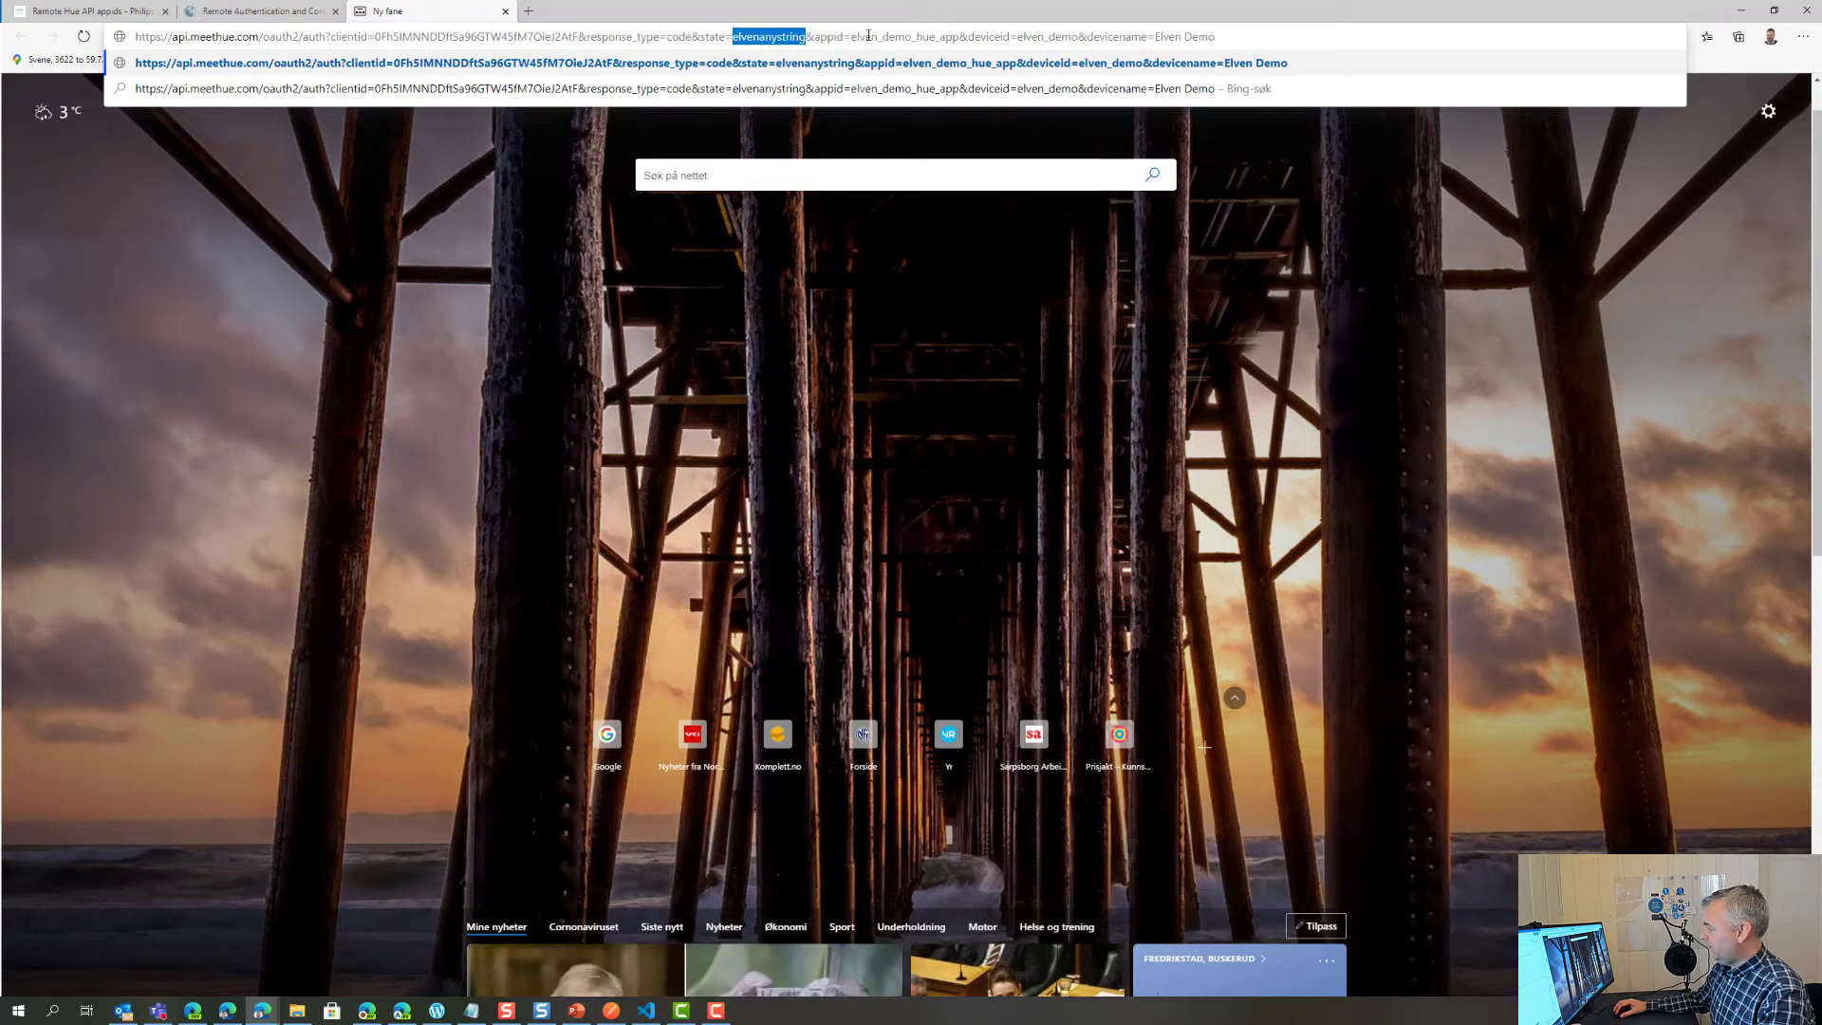
drag(851, 36, 959, 36)
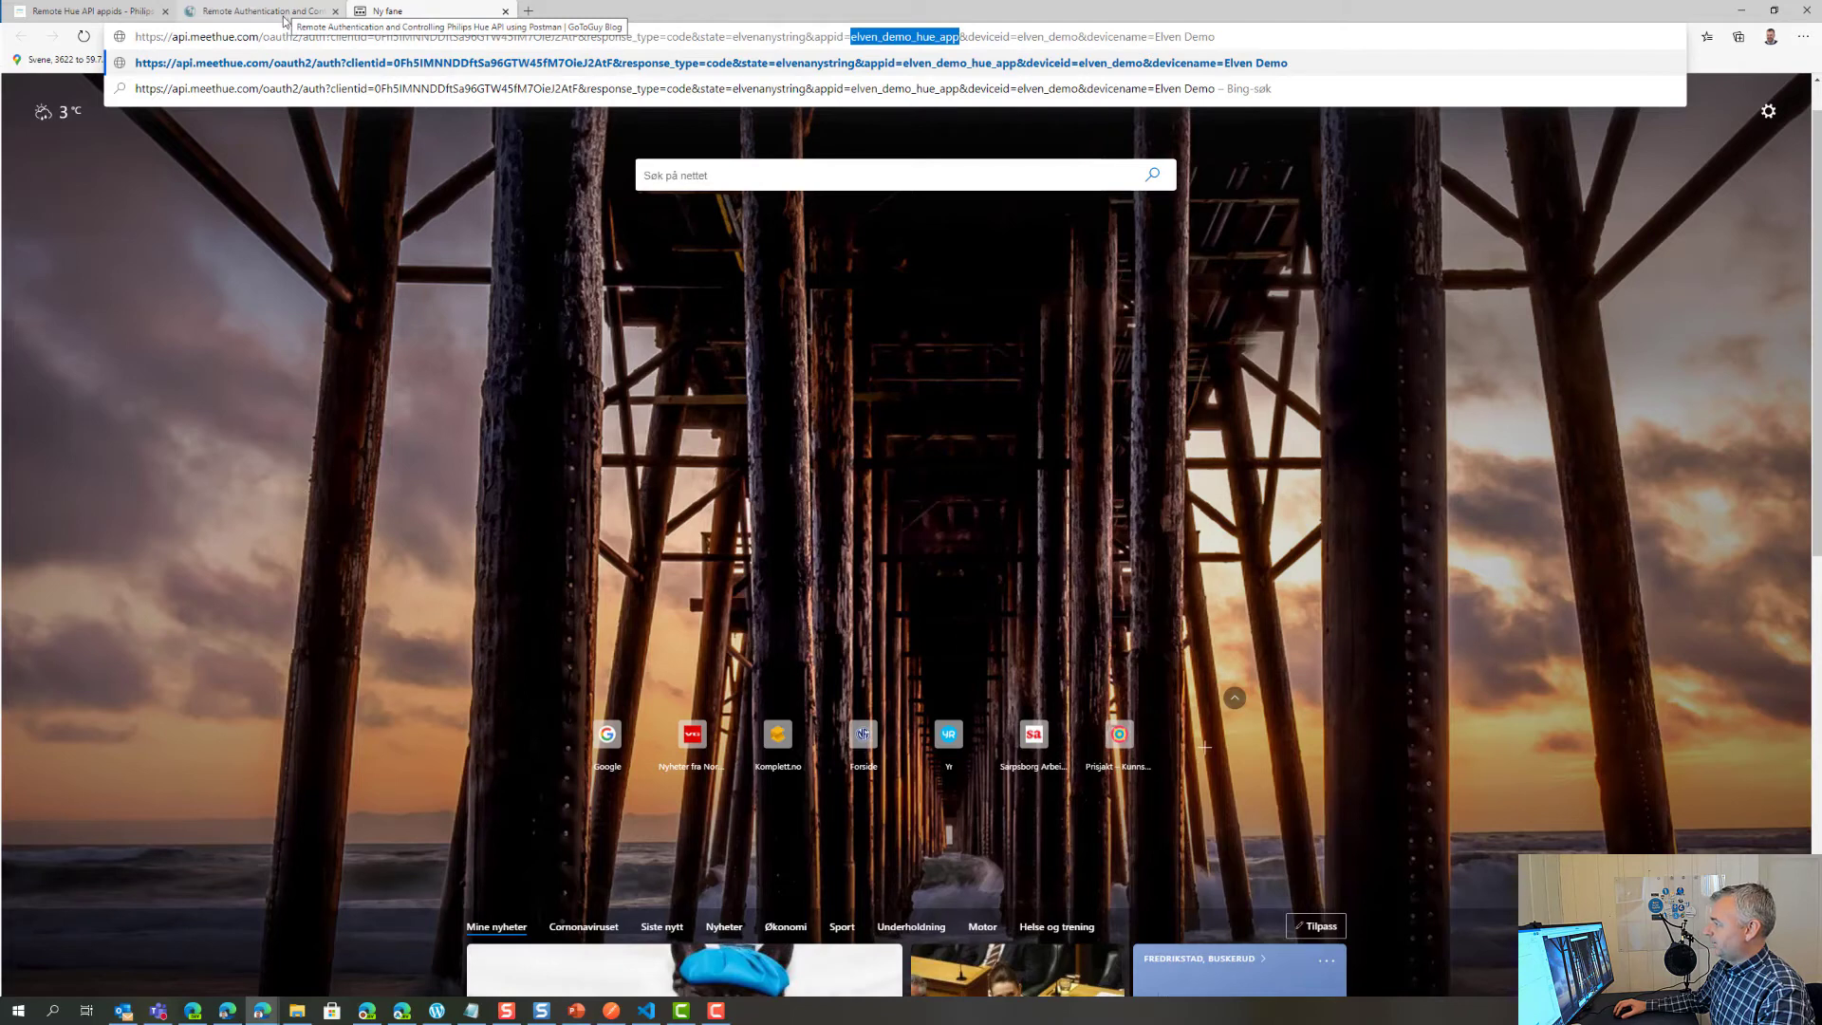
click(104, 12)
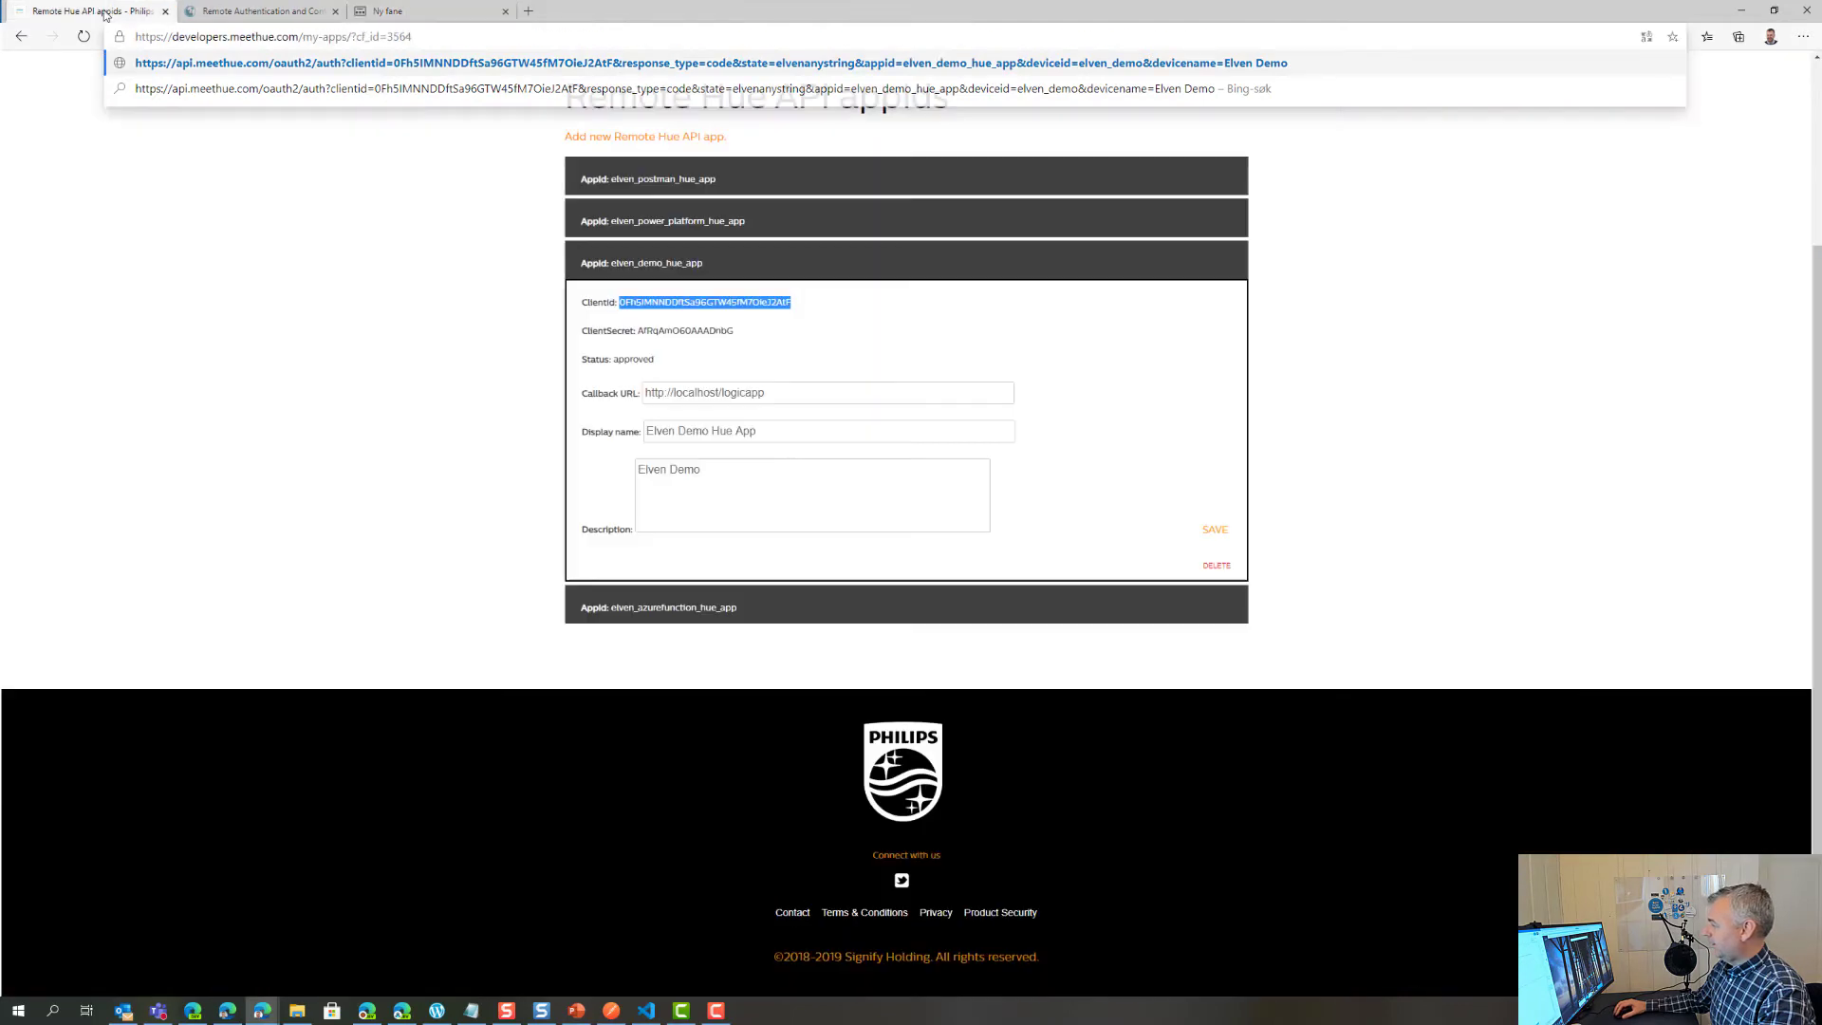
Recheck the elven_demo_hue_app details, then place the cursor at the end of the authorize URL
click(676, 272)
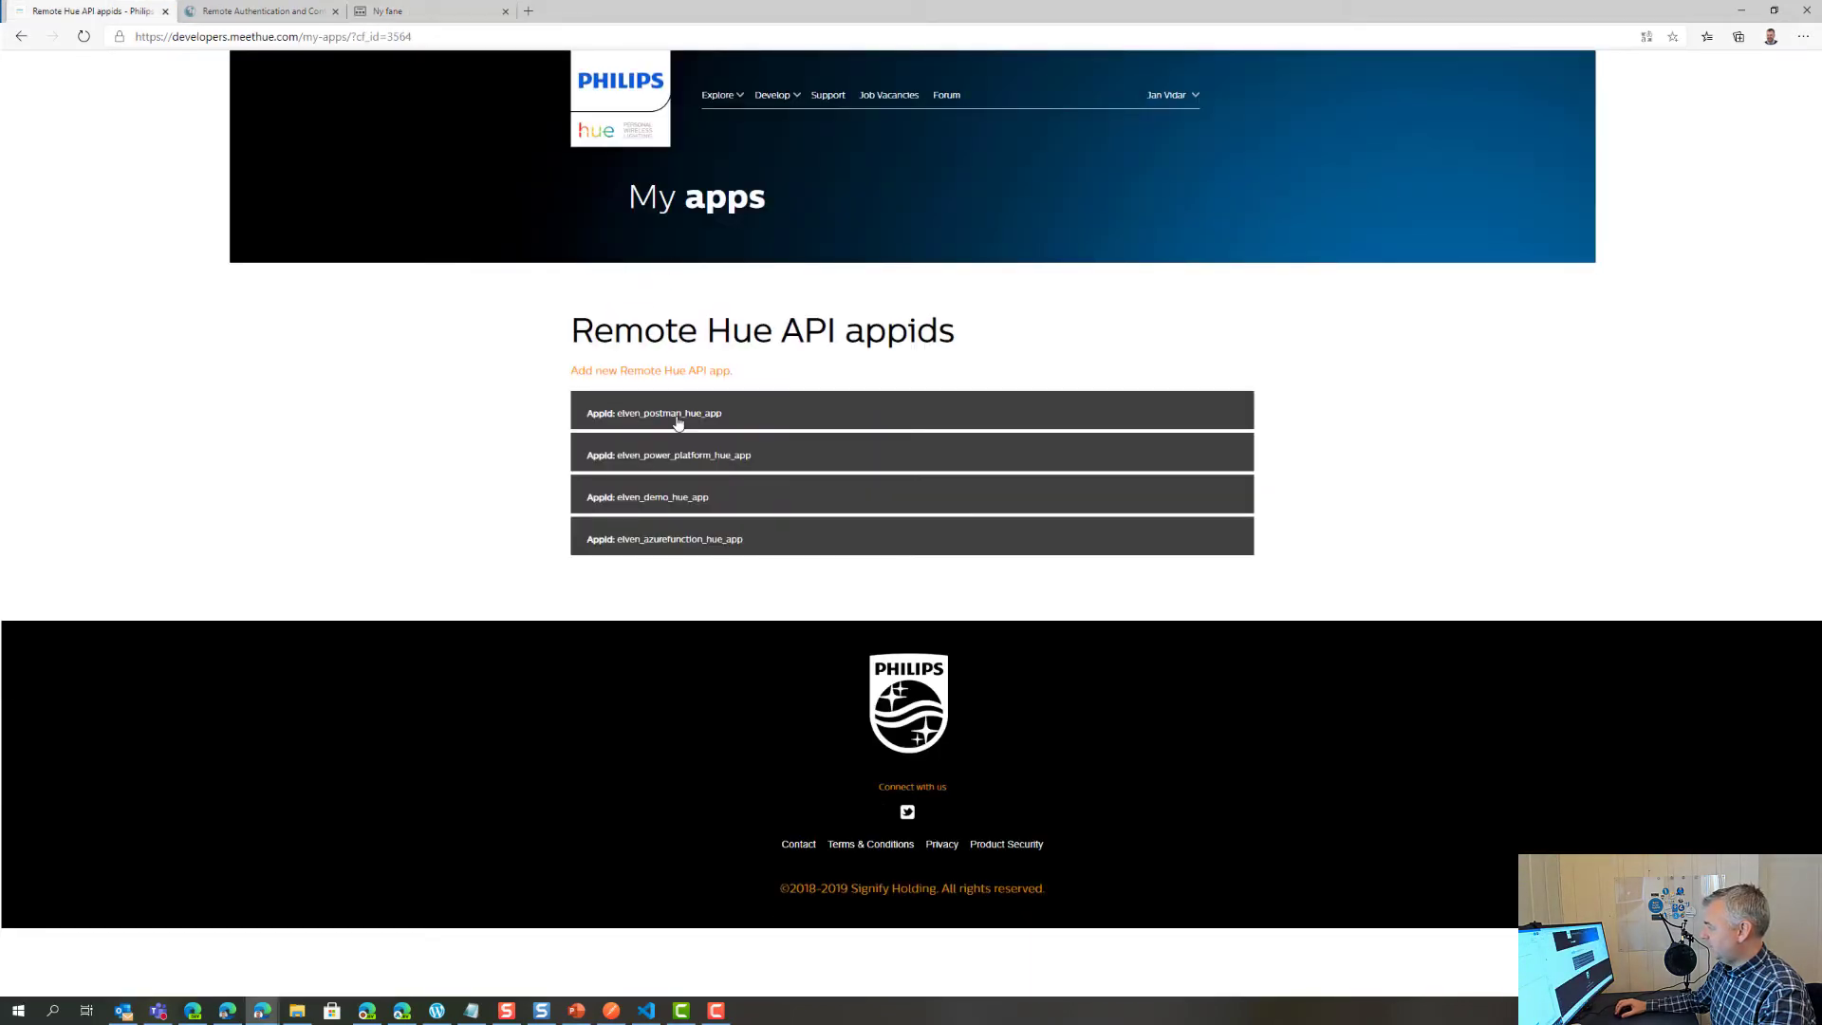
click(655, 494)
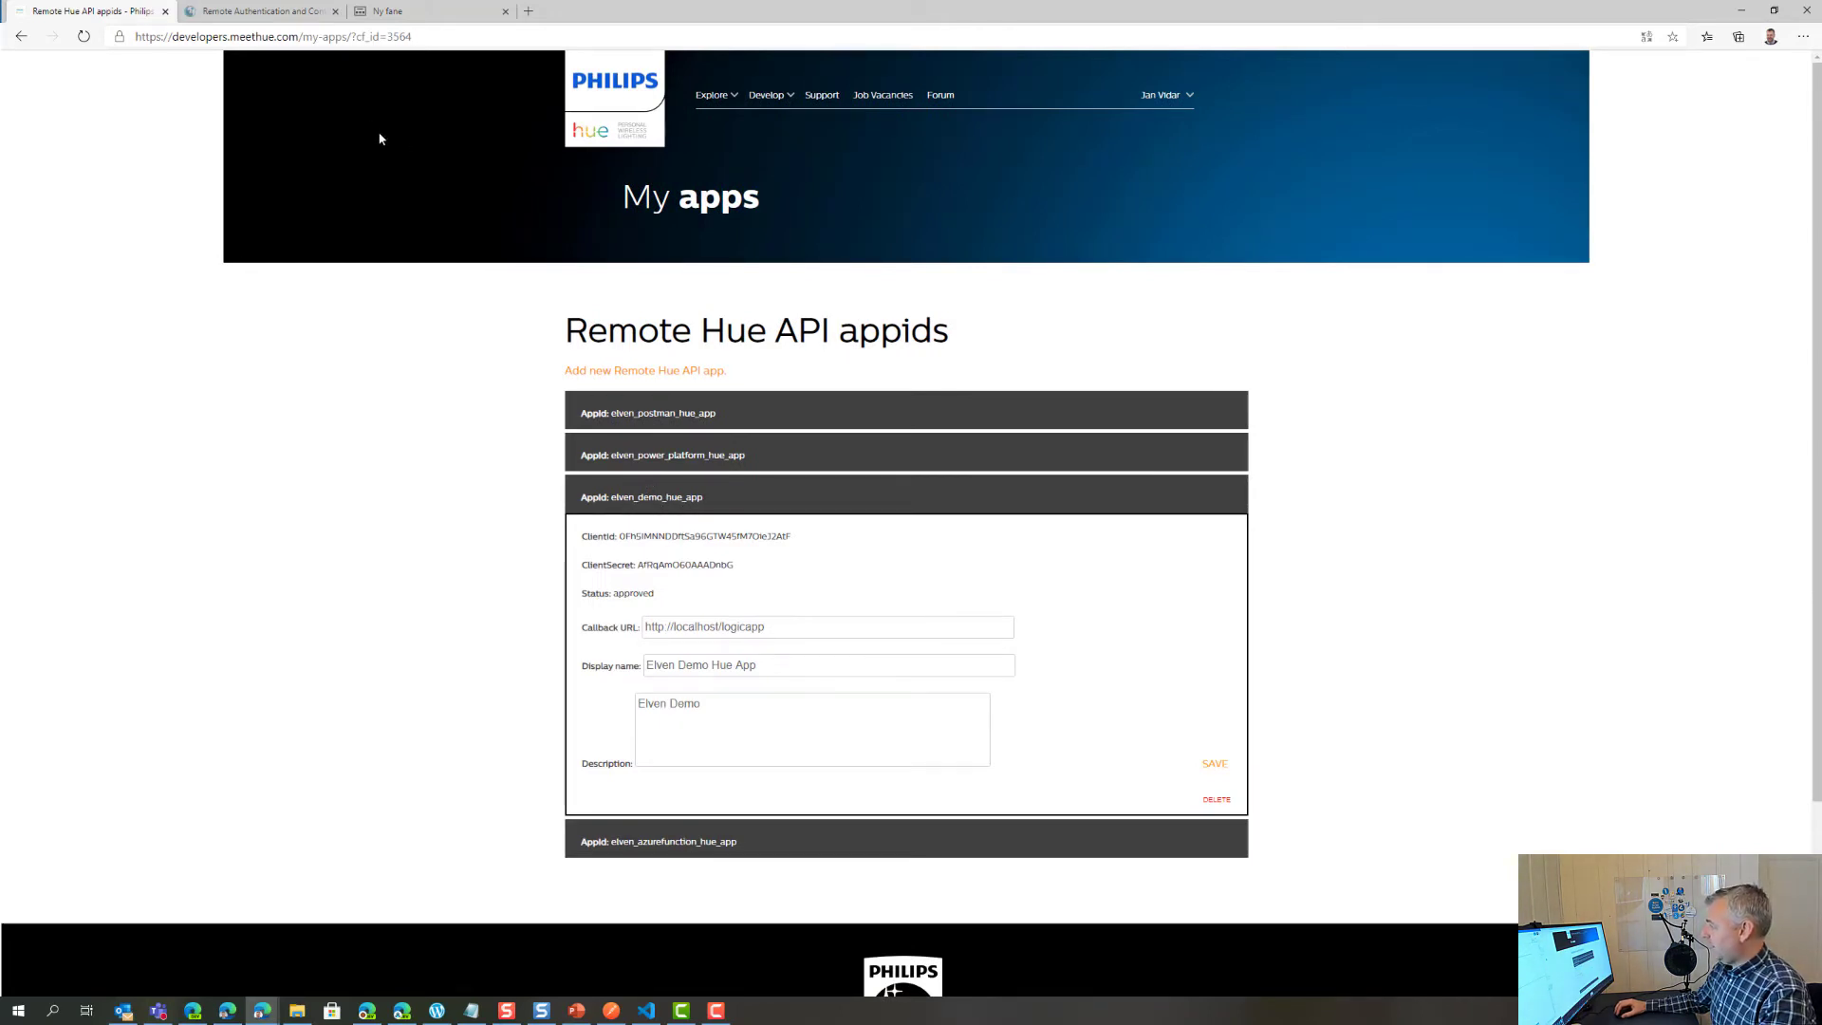
click(421, 11)
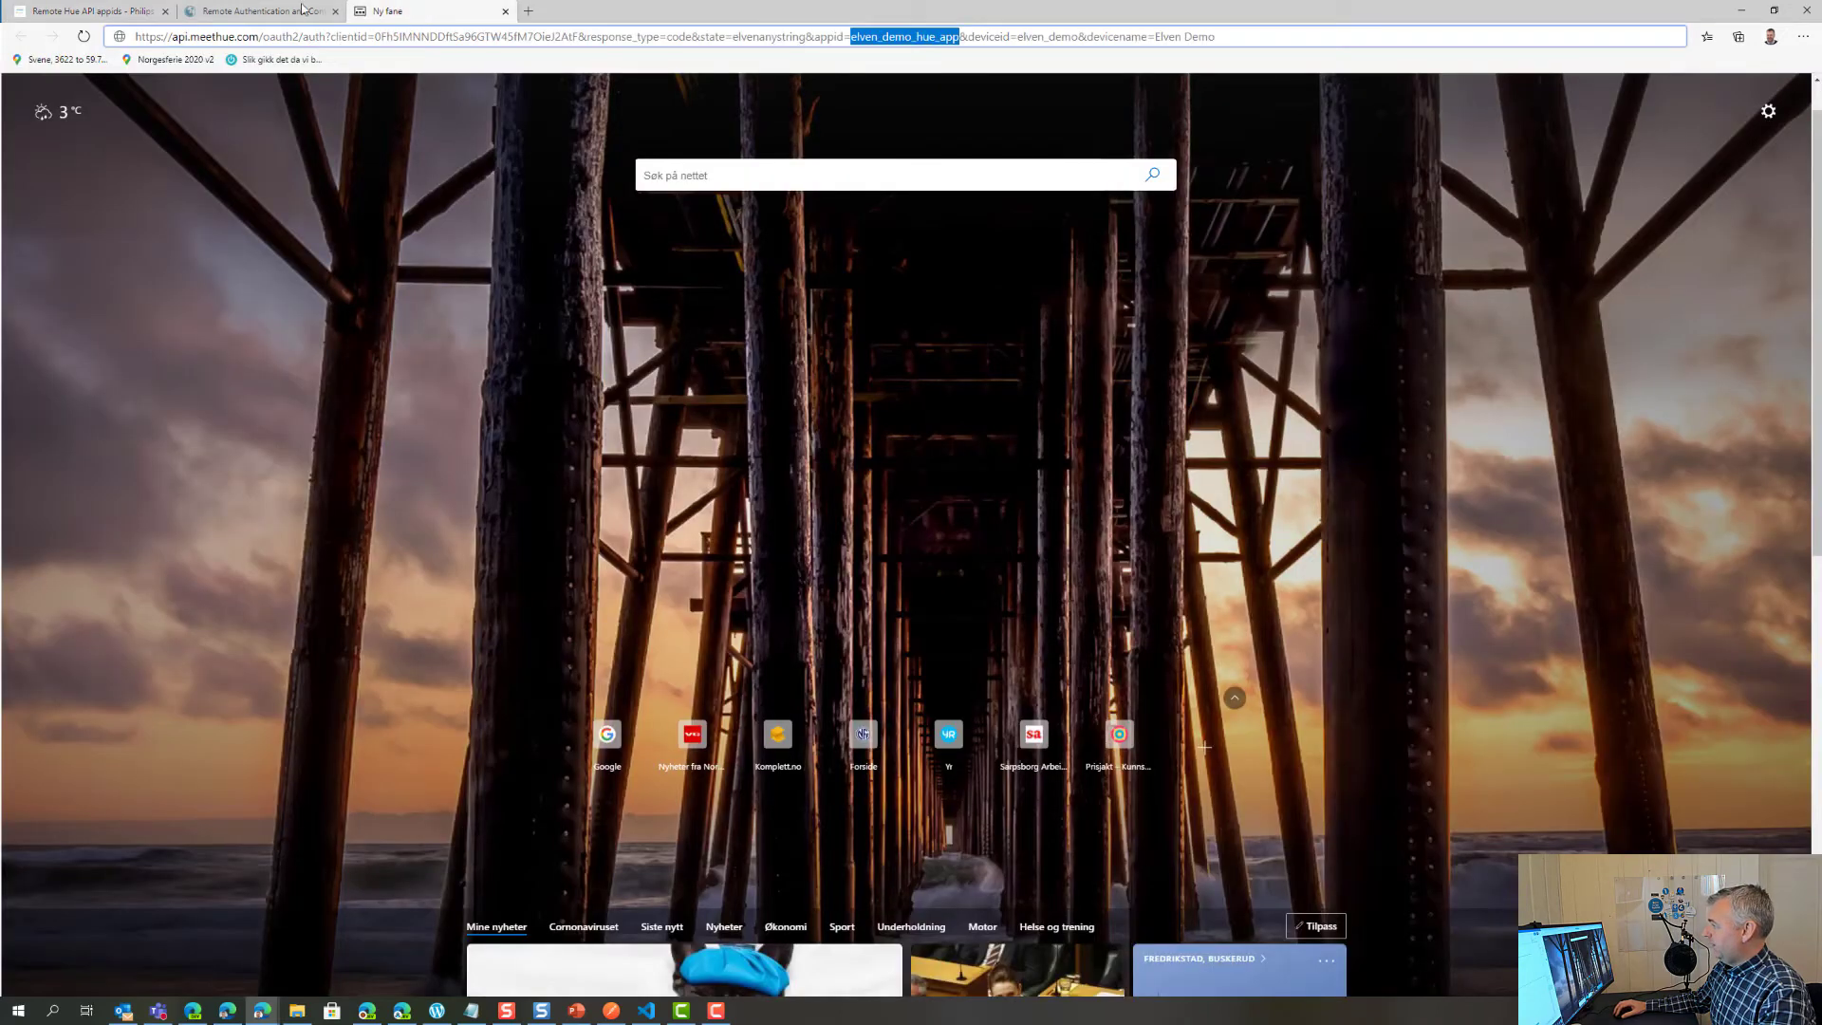
click(302, 11)
click(92, 11)
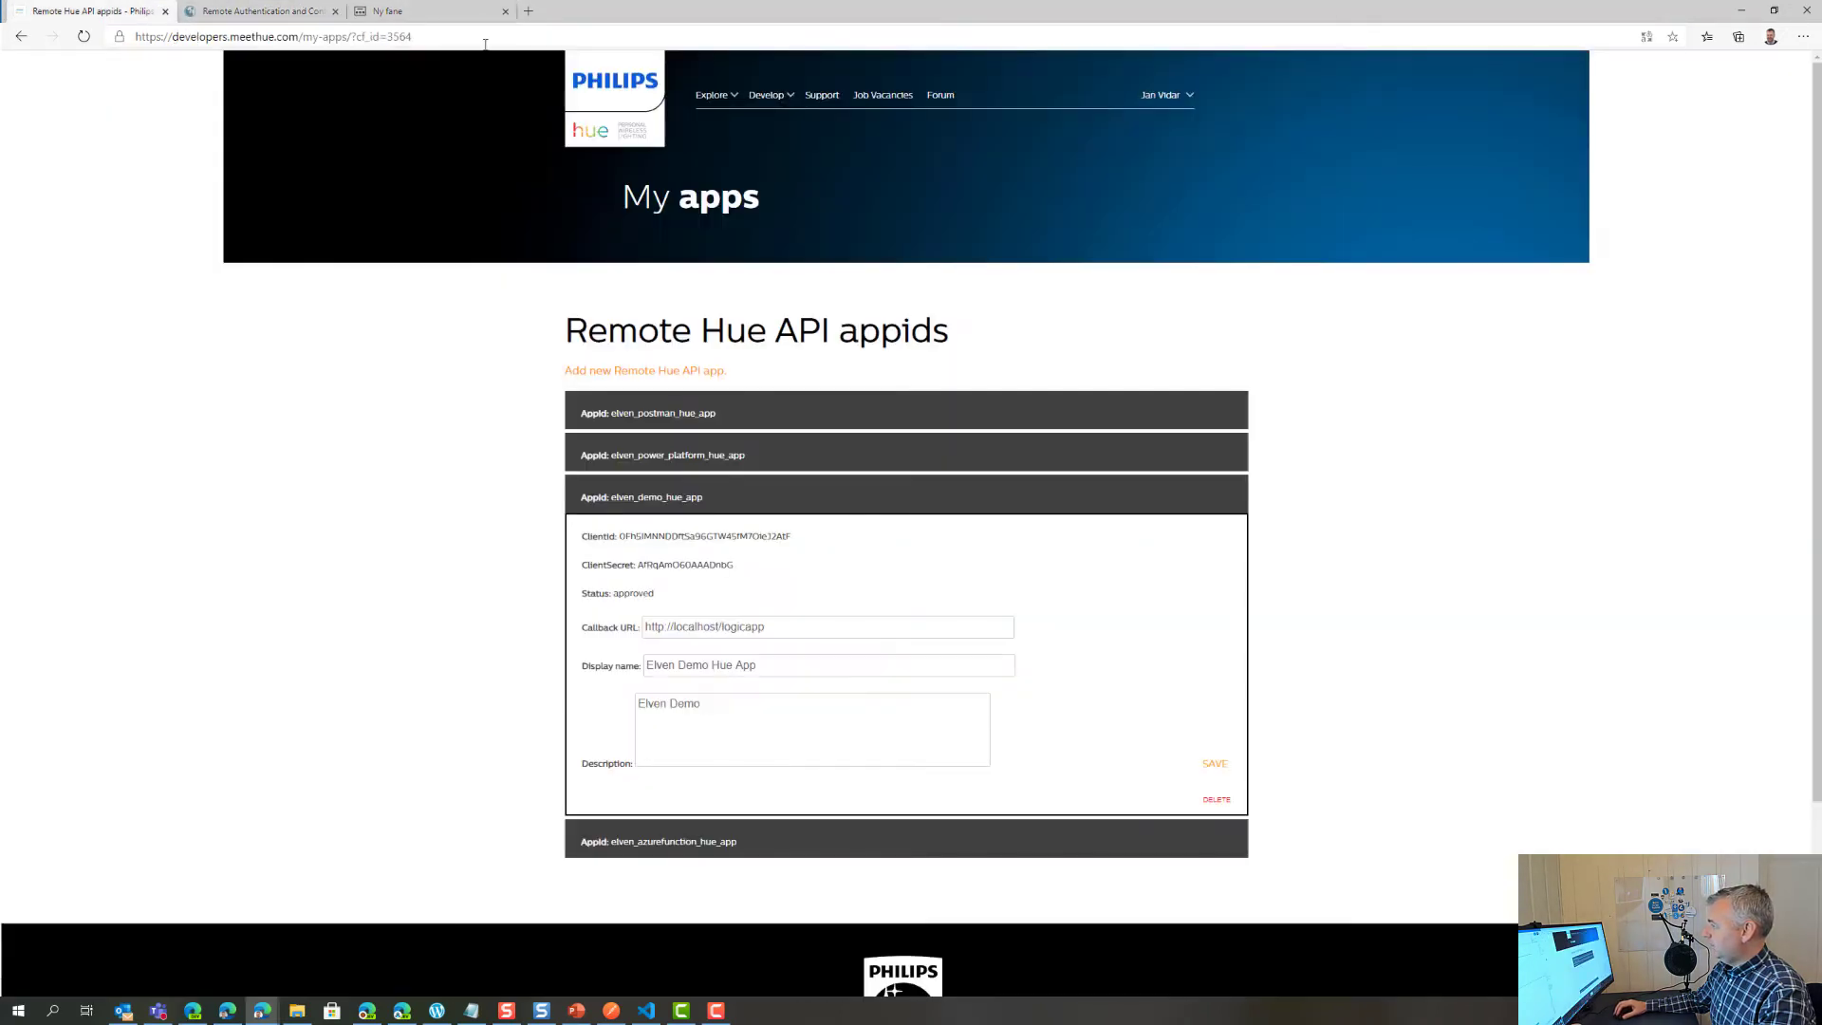
click(418, 12)
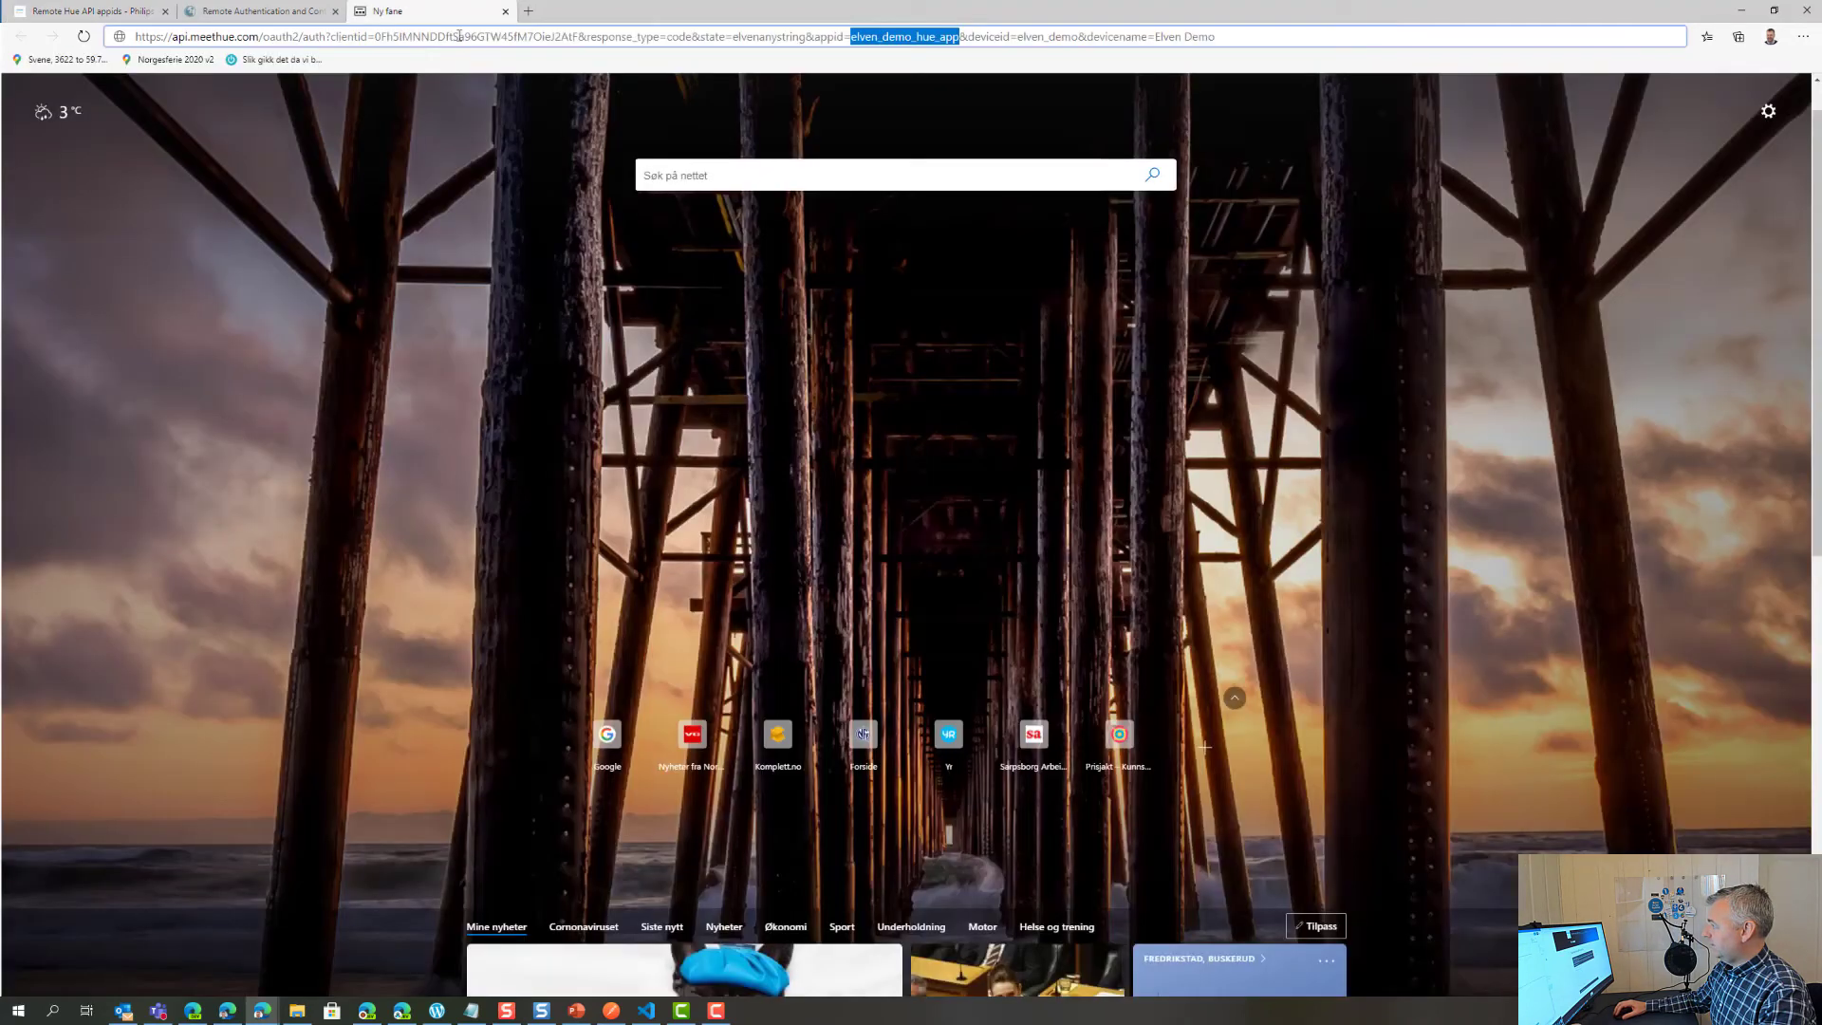
click(988, 38)
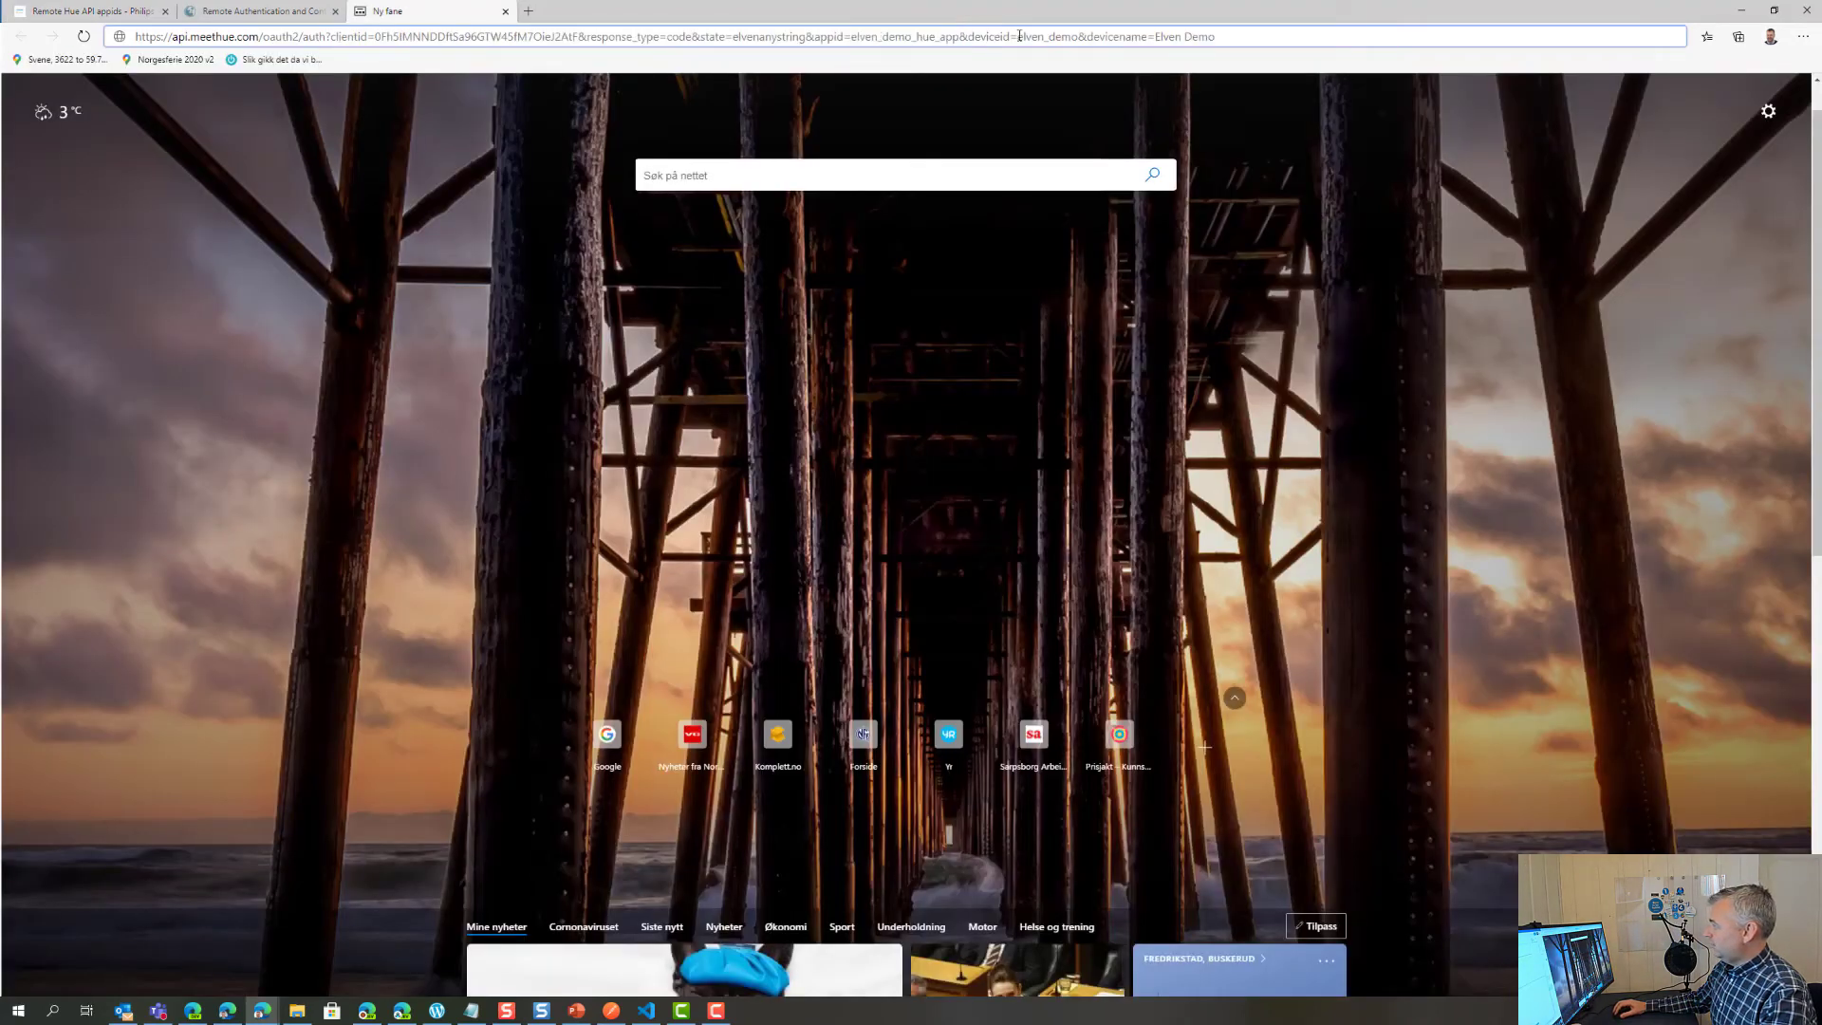
click(1264, 38)
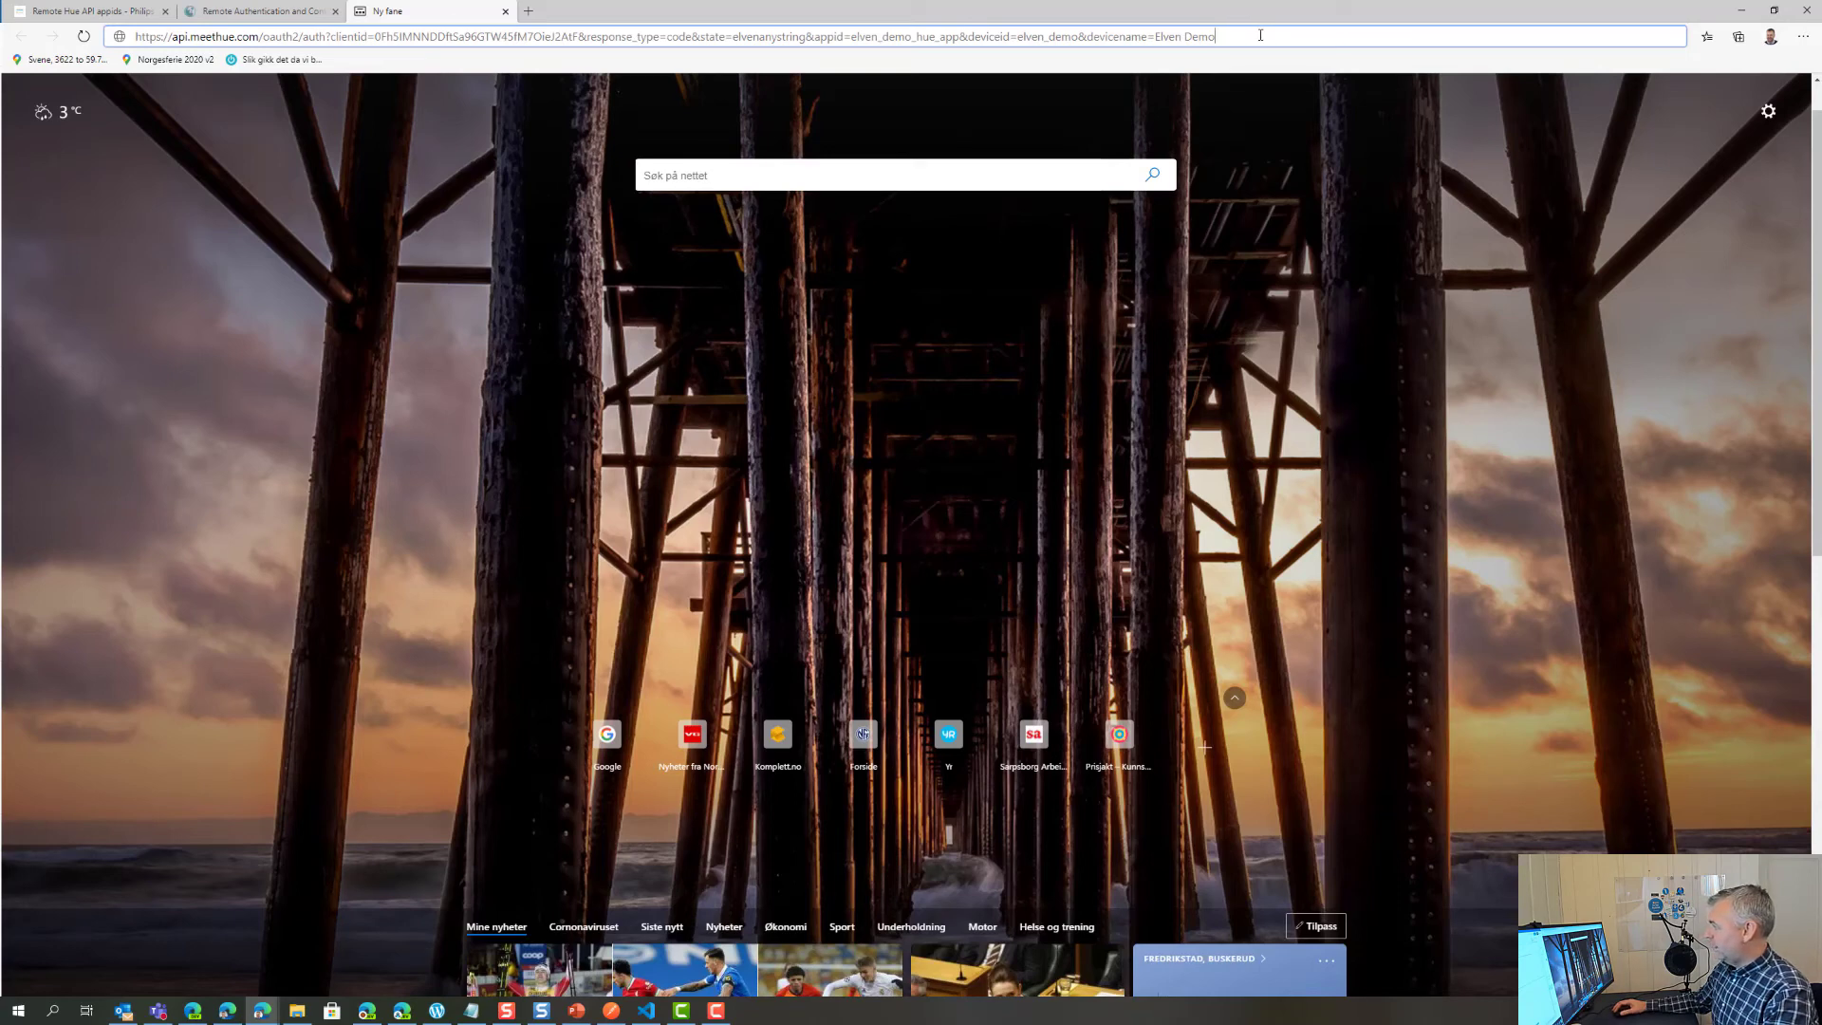
Load the authorize URL and grant Elven Demo Hue App access to the Hue system
key(Return)
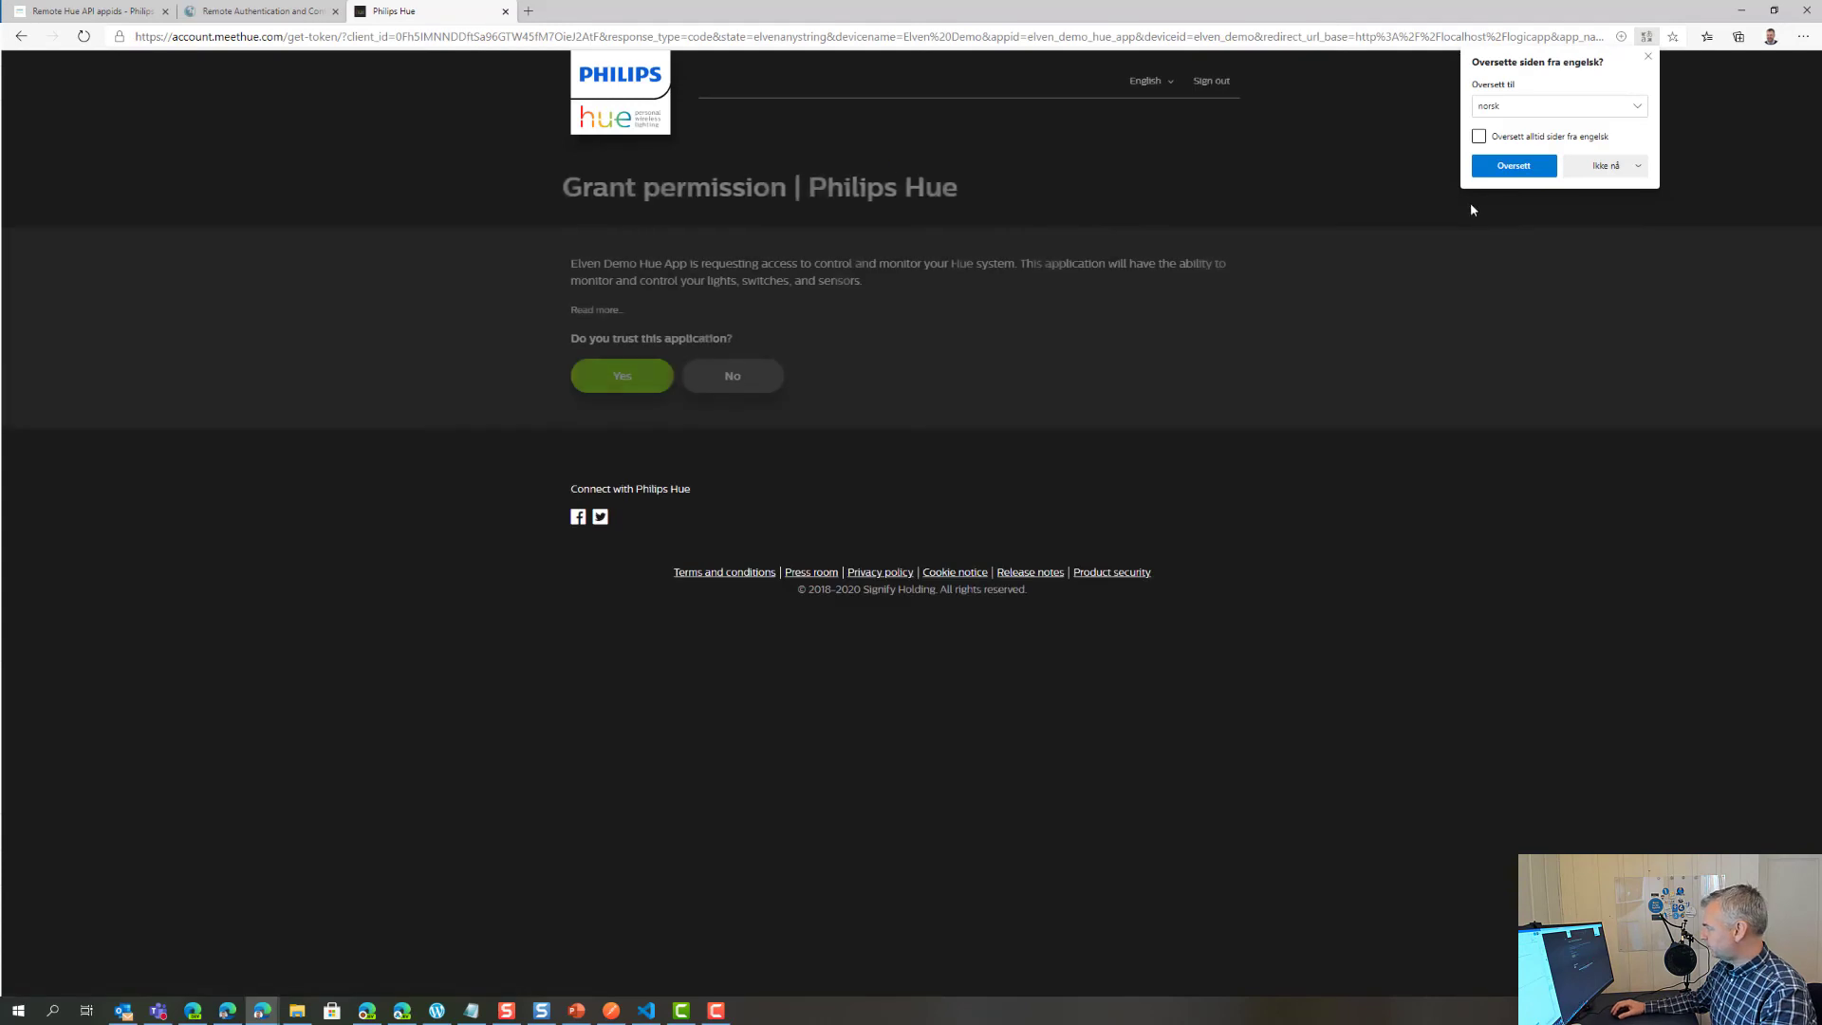
click(1649, 56)
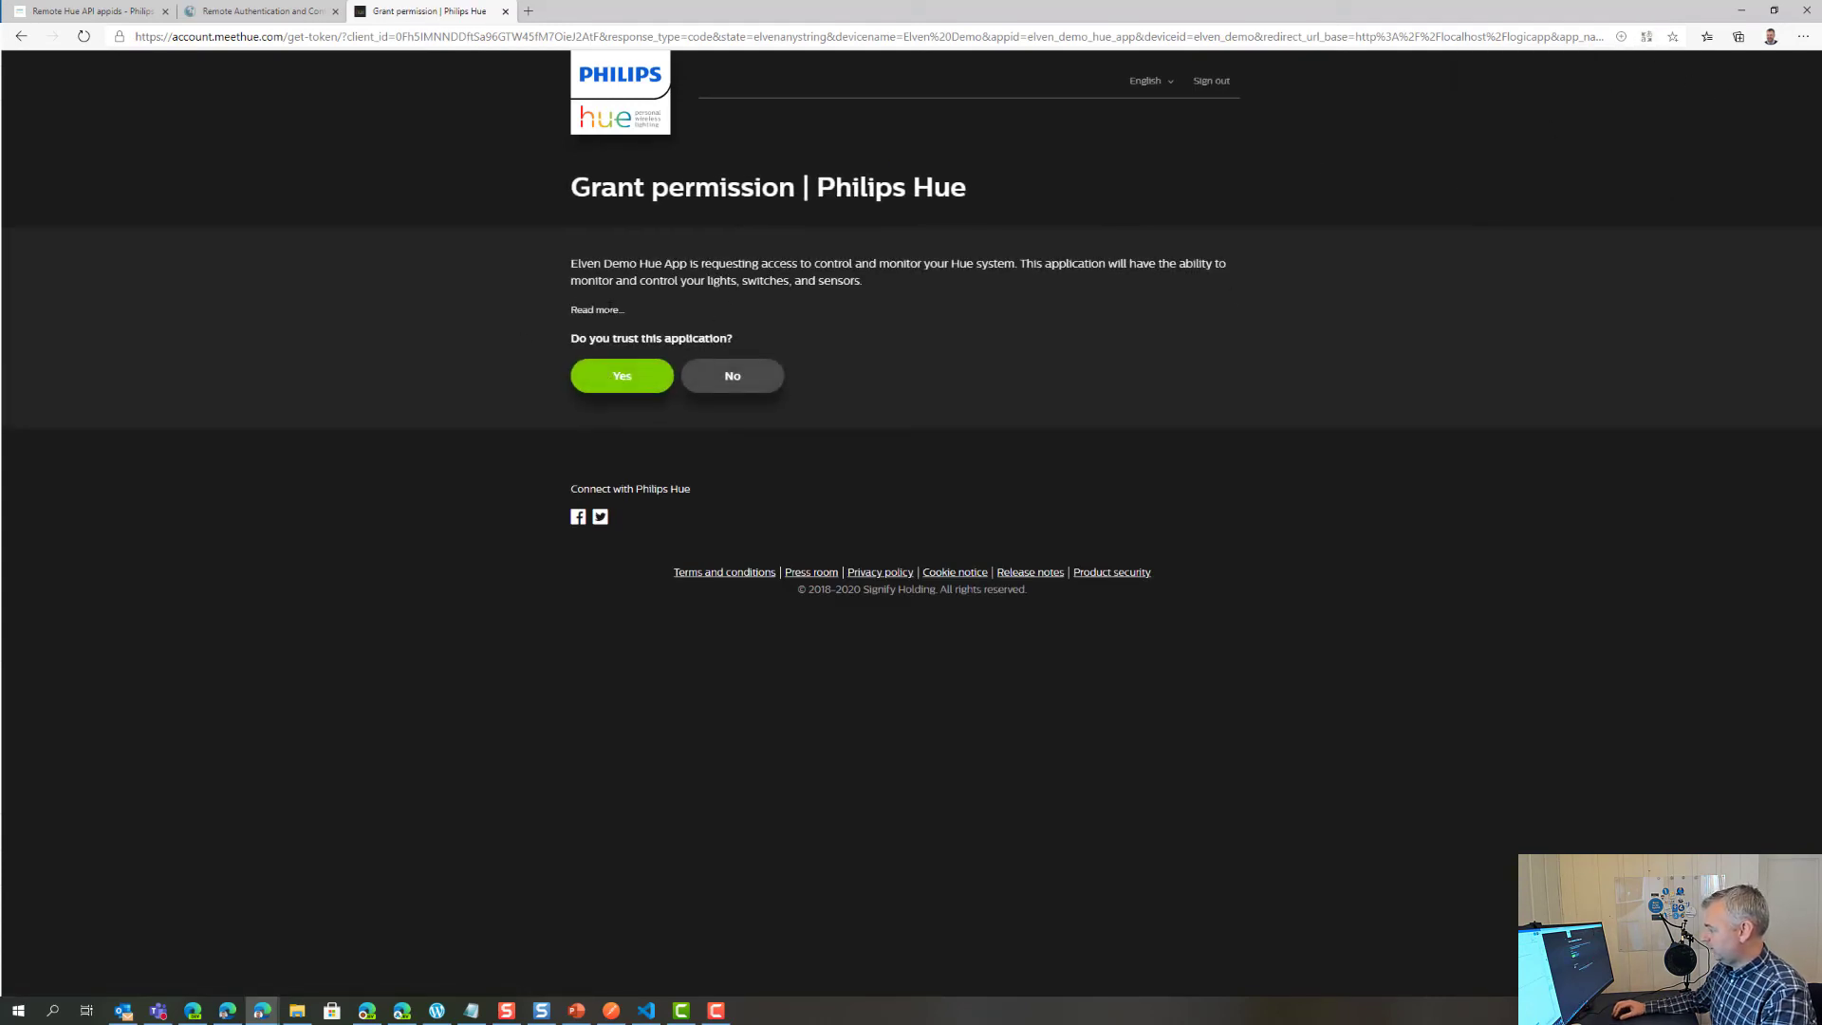
drag(570, 264, 686, 264)
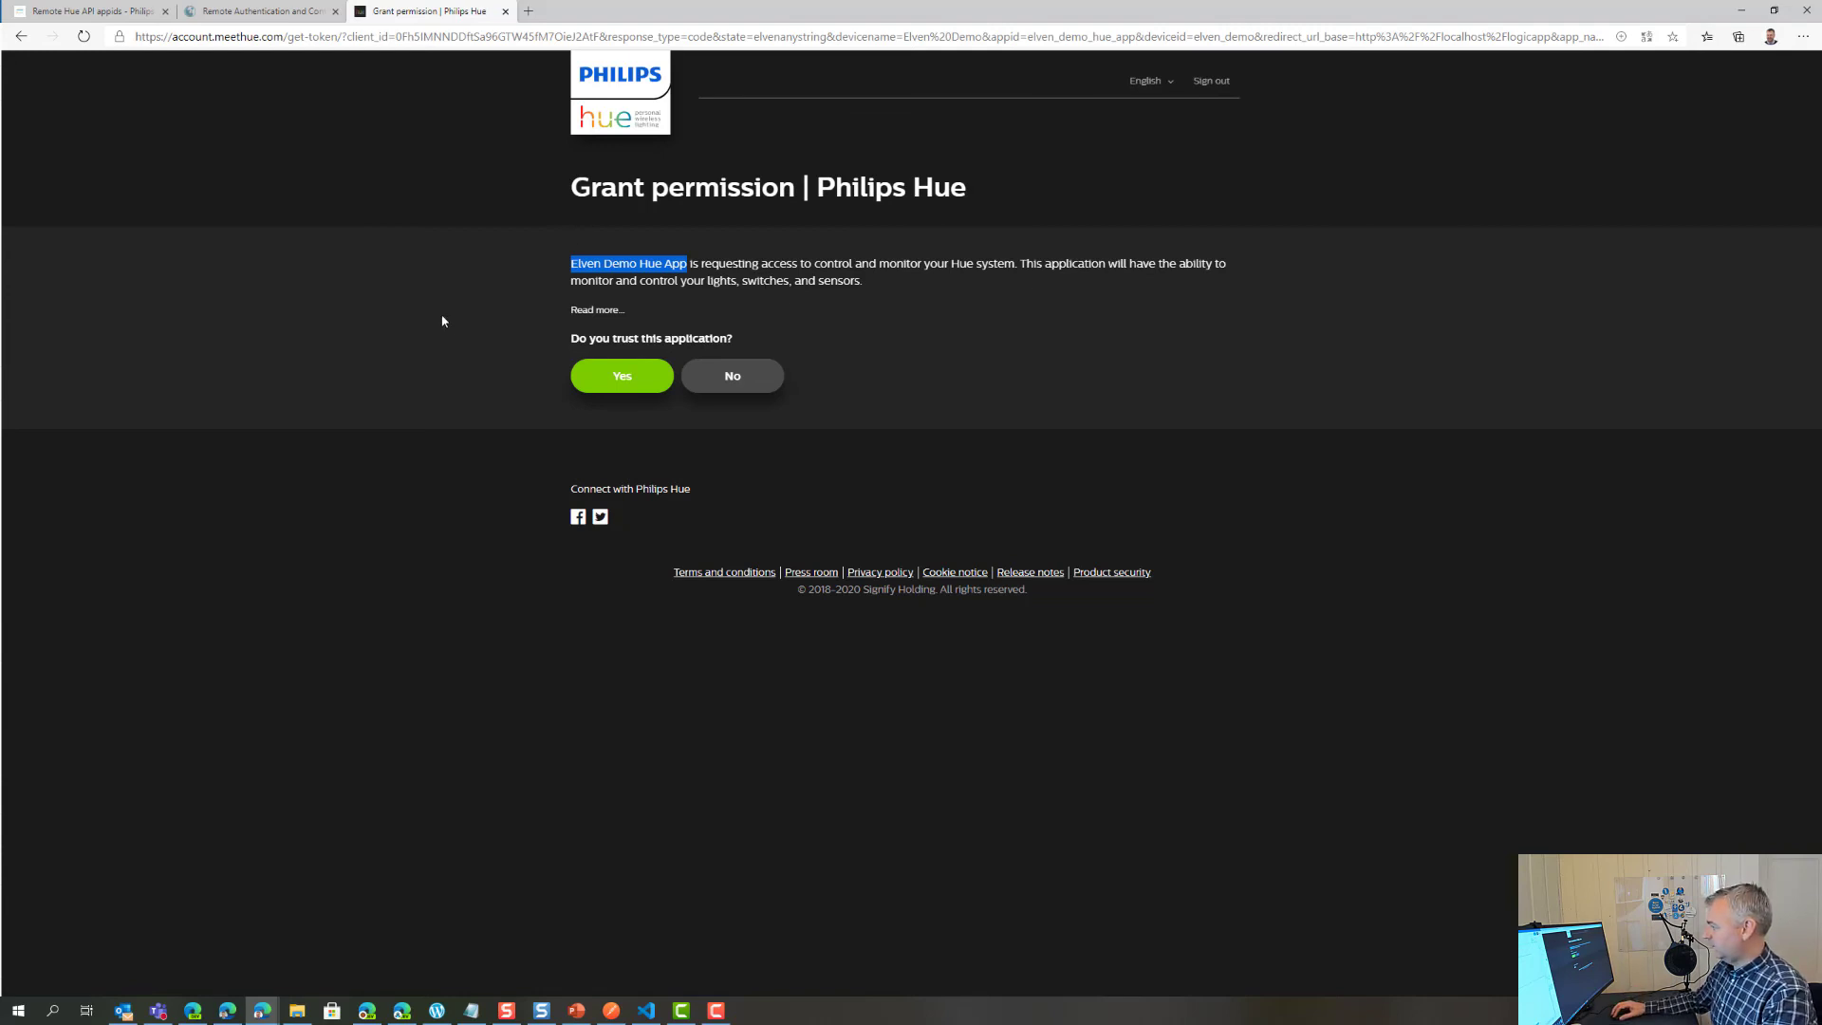
click(583, 434)
click(610, 380)
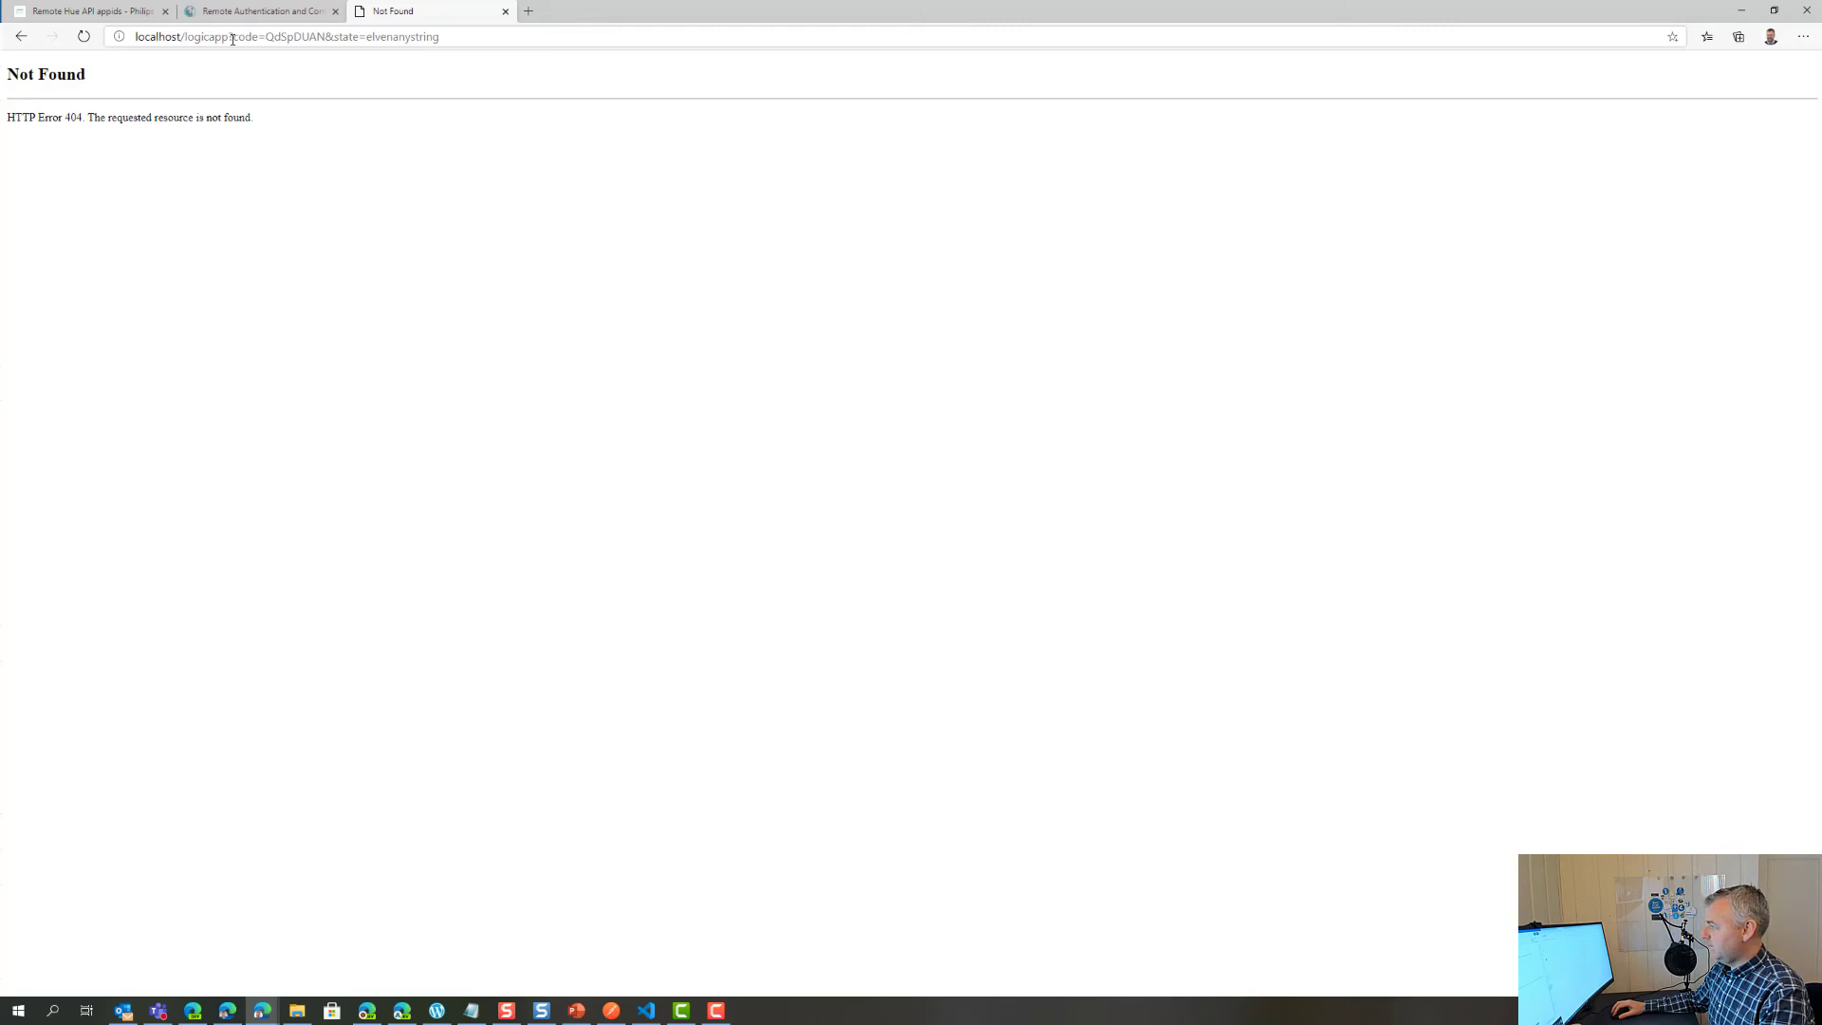
Select only the authorization code value after code= in the localhost callback URL
drag(232, 39, 442, 36)
click(463, 36)
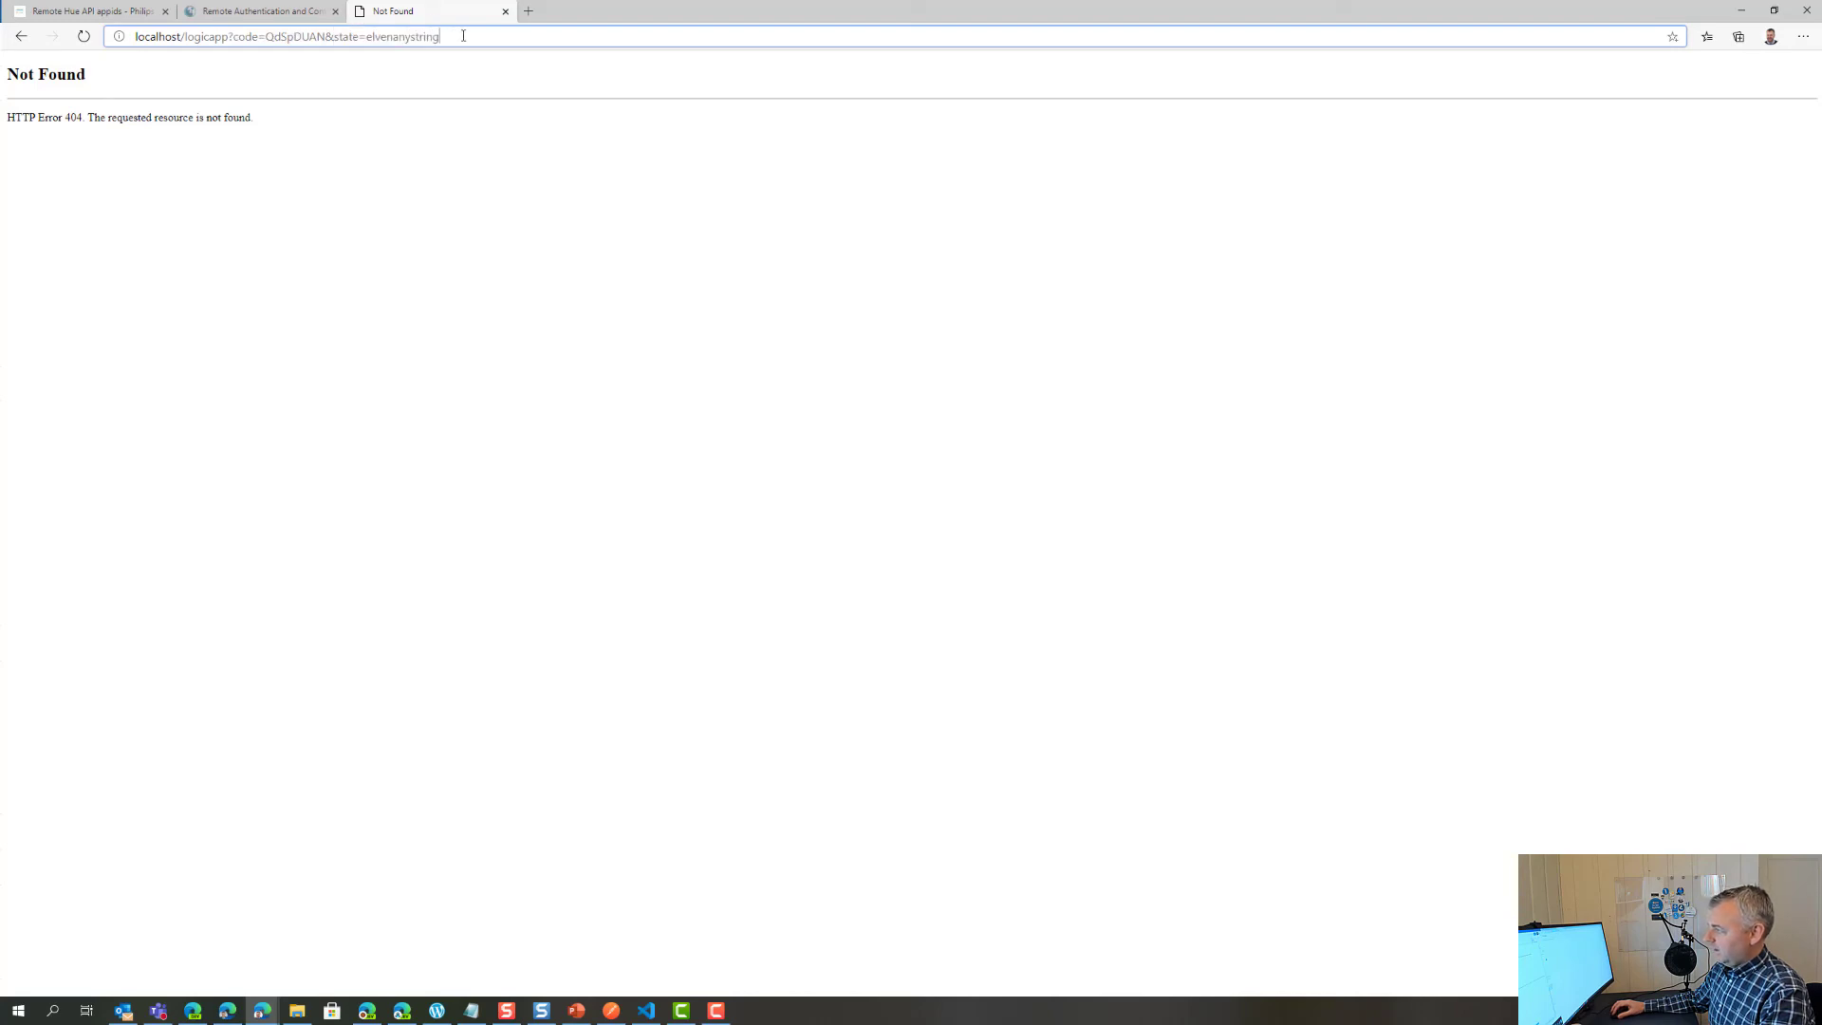
click(307, 165)
click(266, 36)
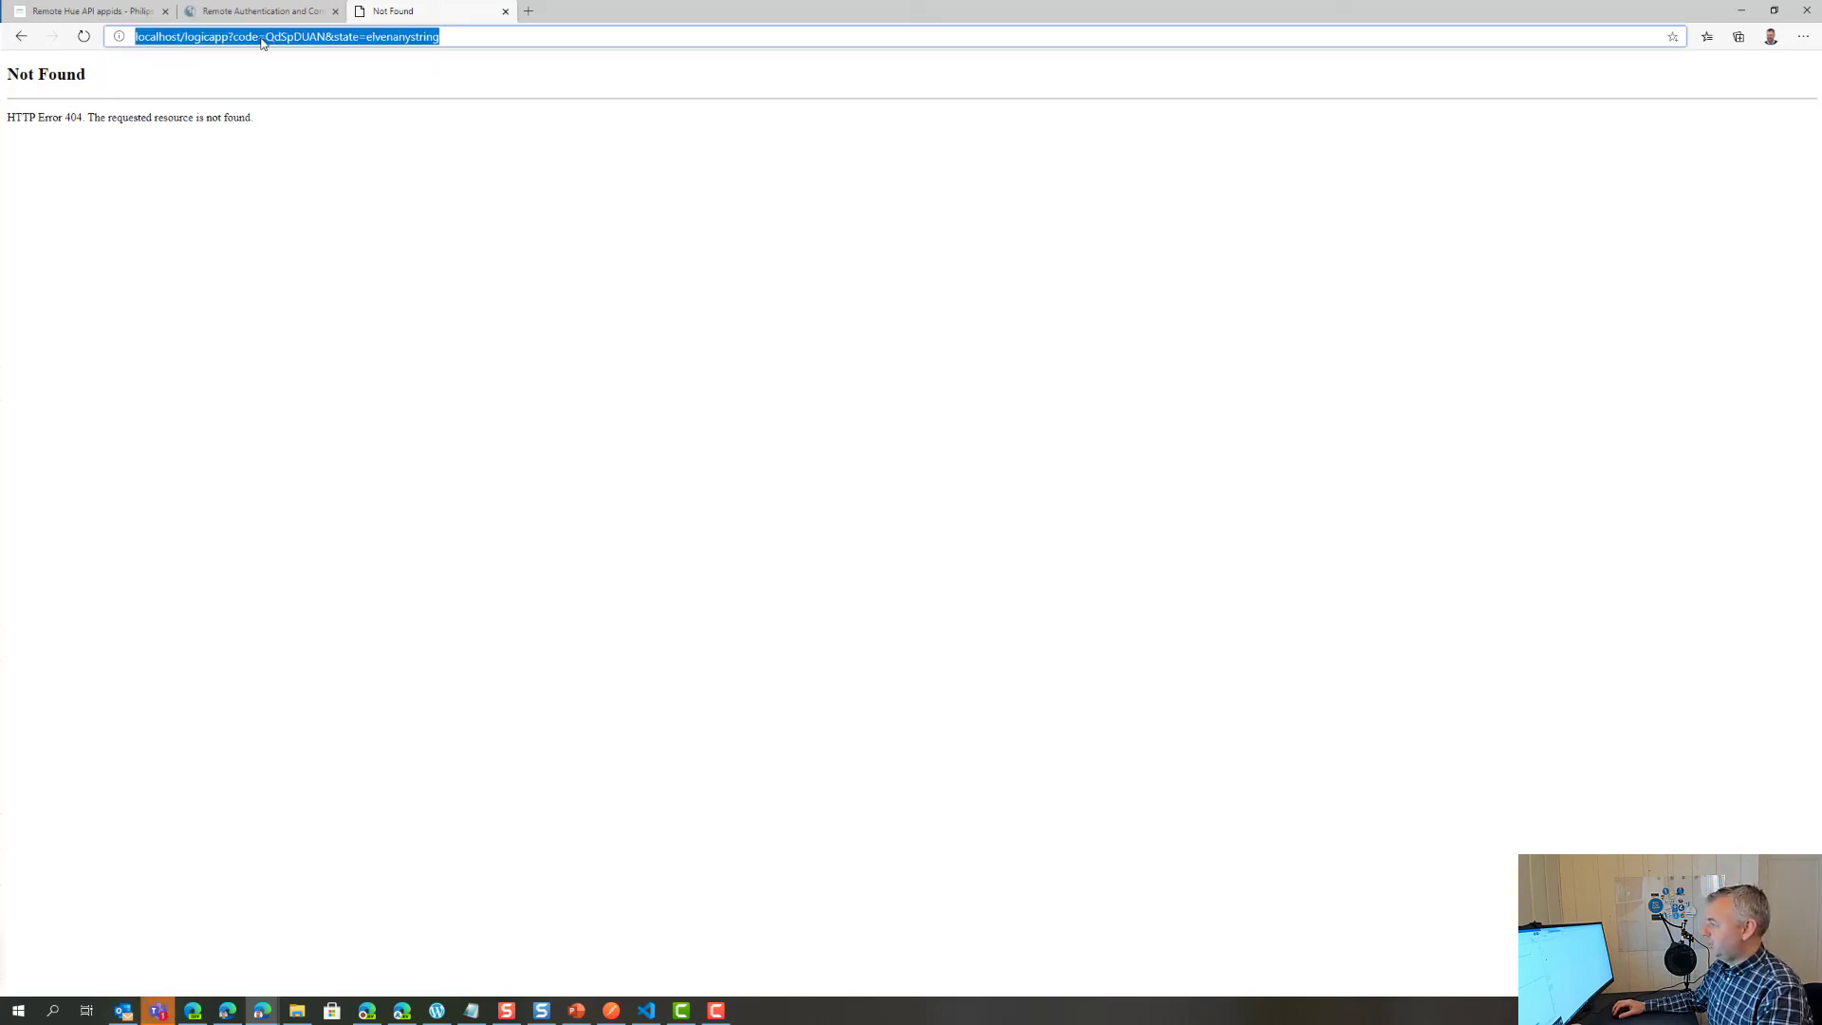
click(267, 36)
drag(266, 36, 326, 36)
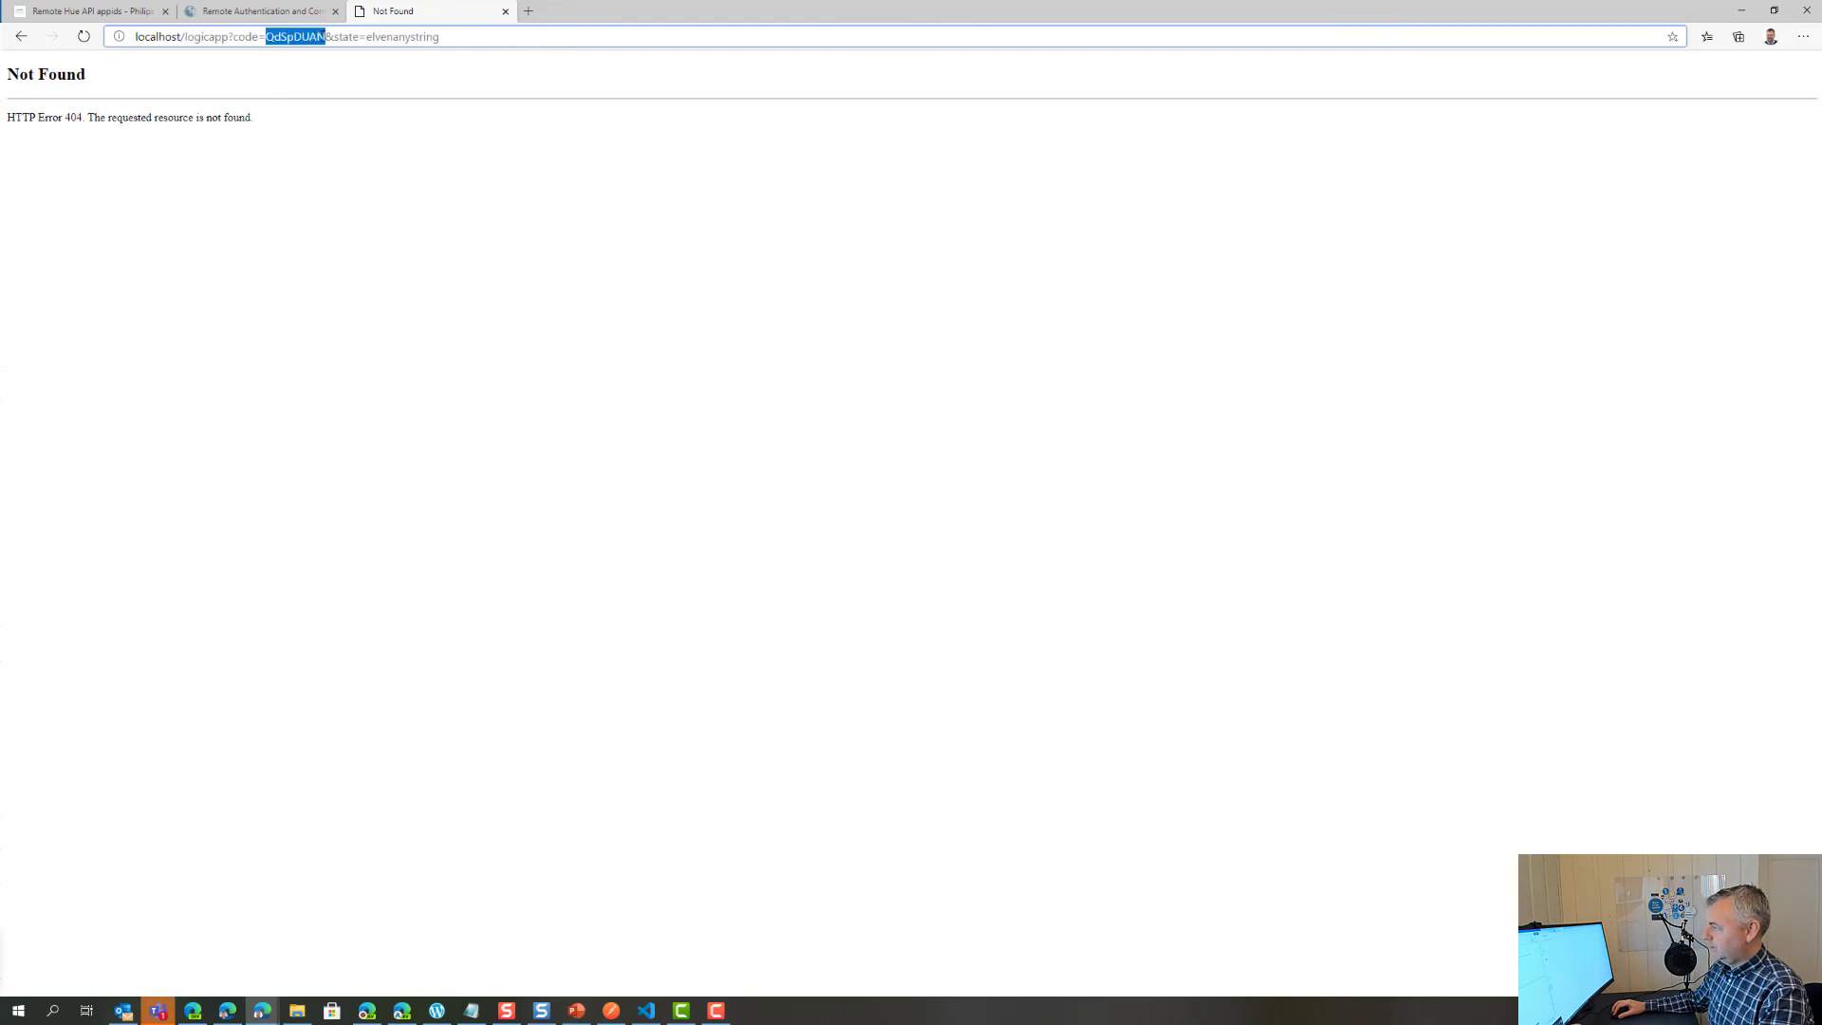